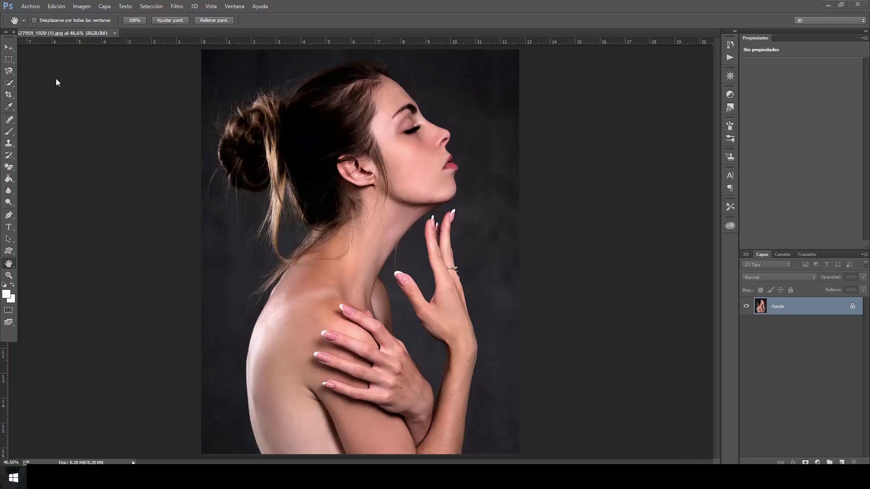
# Quick-select the woman's shoulder, back, head, neck, both hands and forearms
pyautogui.click(12, 83)
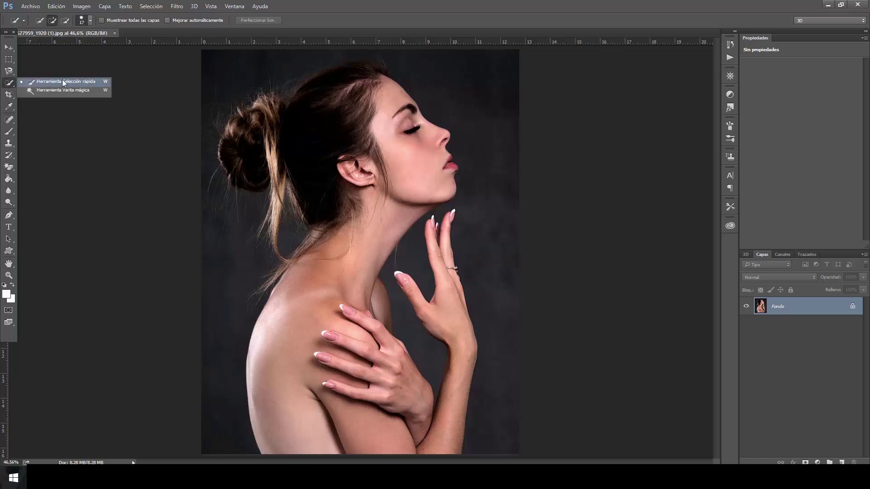
pyautogui.click(62, 81)
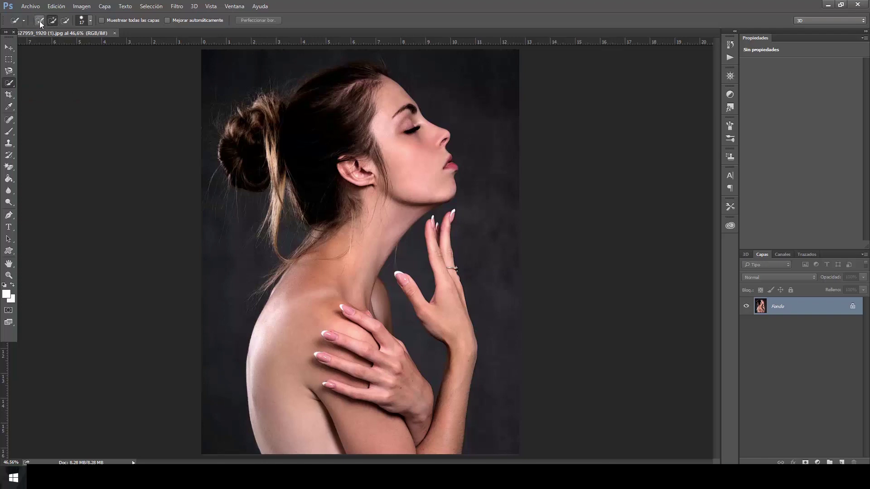
pyautogui.moveTo(296, 433)
pyautogui.mouseDown()
pyautogui.moveTo(335, 280)
pyautogui.moveTo(373, 209)
pyautogui.moveTo(315, 153)
pyautogui.moveTo(246, 180)
pyautogui.moveTo(274, 105)
pyautogui.mouseUp()
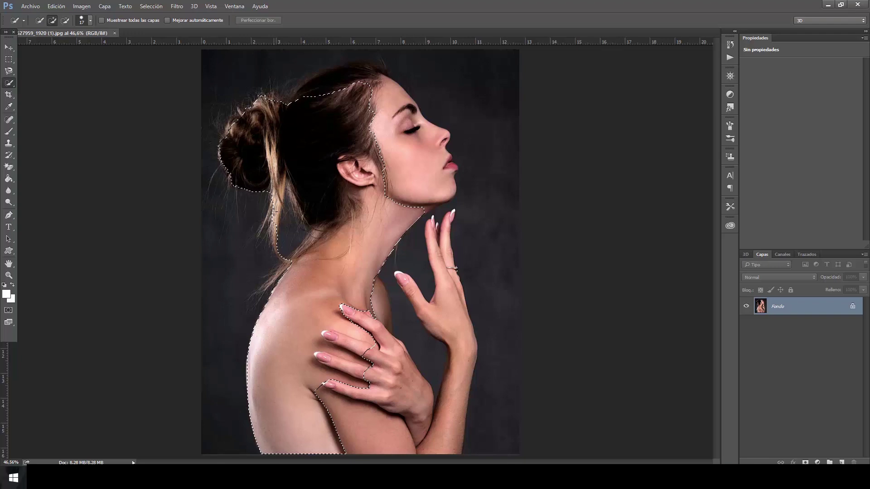
pyautogui.moveTo(353, 116)
pyautogui.mouseDown()
pyautogui.moveTo(340, 88)
pyautogui.moveTo(371, 73)
pyautogui.moveTo(393, 118)
pyautogui.mouseUp()
pyautogui.moveTo(367, 236)
pyautogui.mouseDown()
pyautogui.moveTo(380, 308)
pyautogui.moveTo(374, 345)
pyautogui.mouseUp()
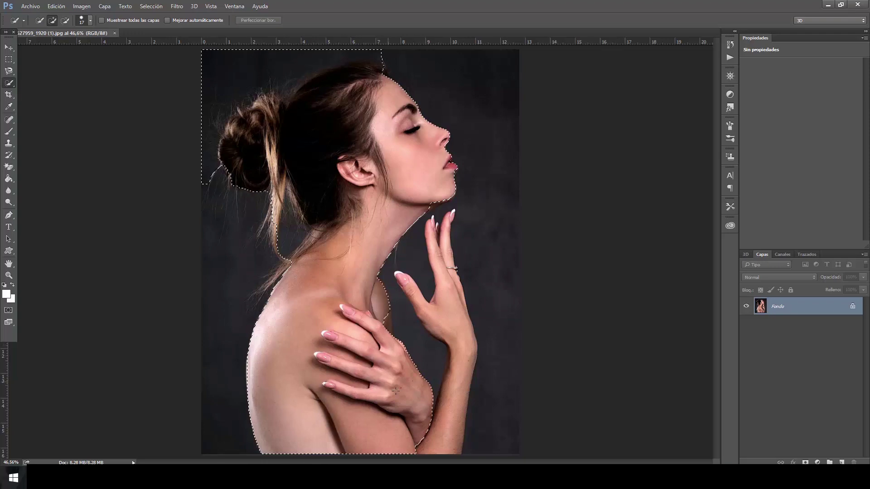
pyautogui.moveTo(421, 428); pyautogui.dragTo(450, 332)
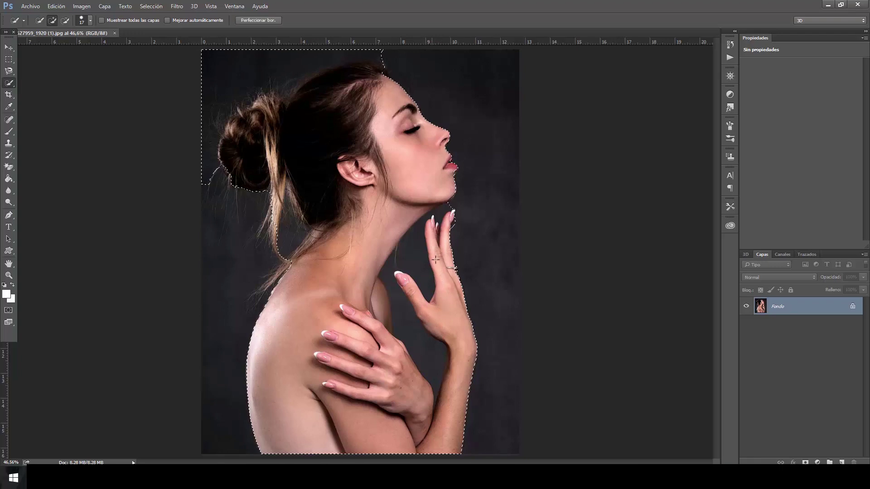
pyautogui.moveTo(440, 281); pyautogui.dragTo(369, 323)
# Subtract the background beside the bun and above the head, then refine around the neck
pyautogui.click(66, 20)
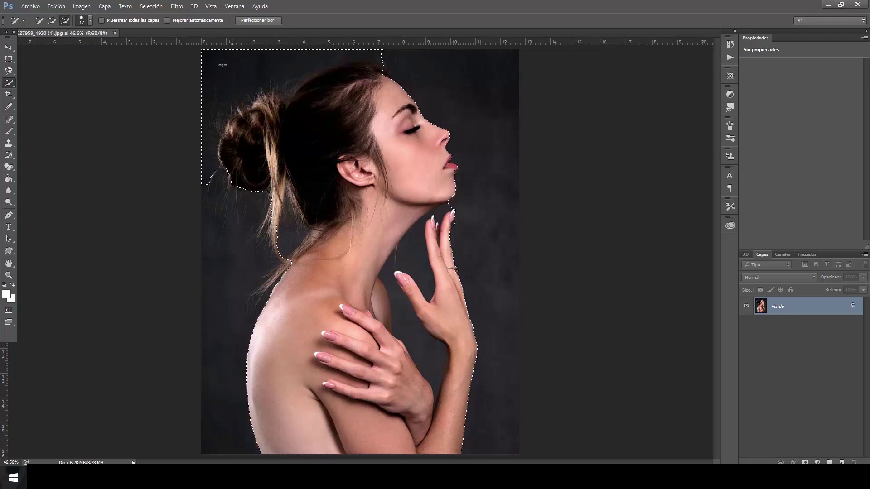
pyautogui.moveTo(222, 78); pyautogui.dragTo(211, 181)
pyautogui.moveTo(304, 58); pyautogui.dragTo(300, 89)
pyautogui.moveTo(340, 60)
pyautogui.mouseDown()
pyautogui.moveTo(377, 61)
pyautogui.moveTo(366, 73)
pyautogui.mouseUp()
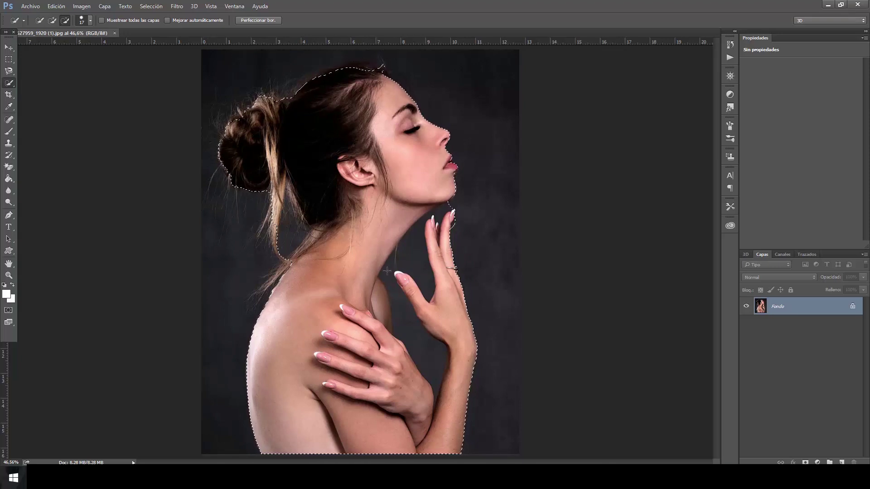
pyautogui.moveTo(413, 239)
pyautogui.mouseDown()
pyautogui.moveTo(393, 287)
pyautogui.moveTo(423, 353)
pyautogui.moveTo(427, 320)
pyautogui.mouseUp()
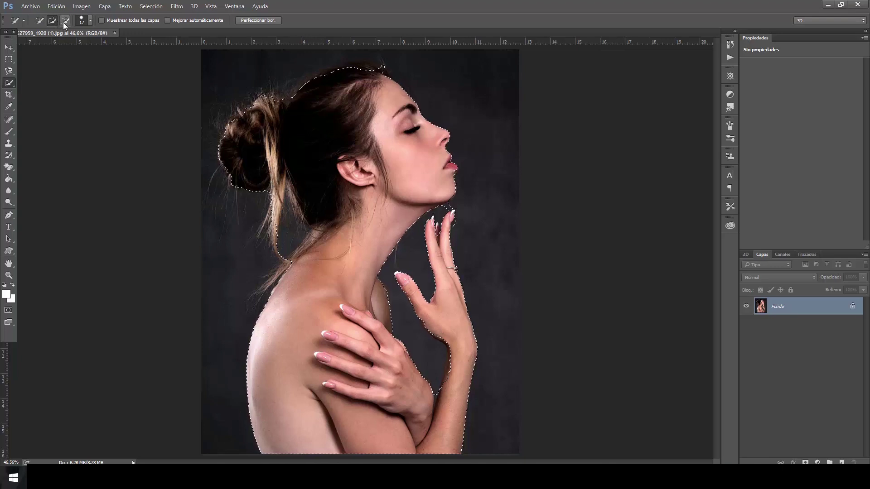
pyautogui.moveTo(291, 238); pyautogui.dragTo(294, 216)
# Turn the selection into a layer mask and add a new layer beneath the woman
pyautogui.click(805, 462)
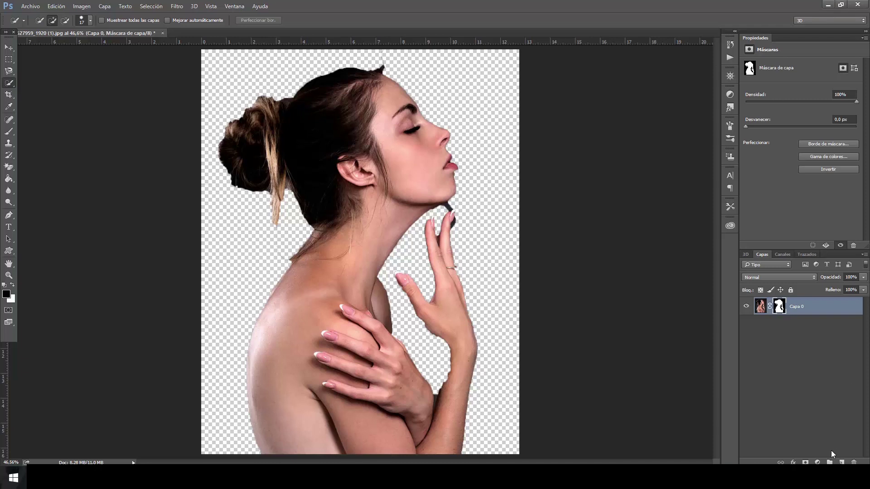
pyautogui.click(841, 462)
pyautogui.moveTo(787, 308); pyautogui.dragTo(780, 336)
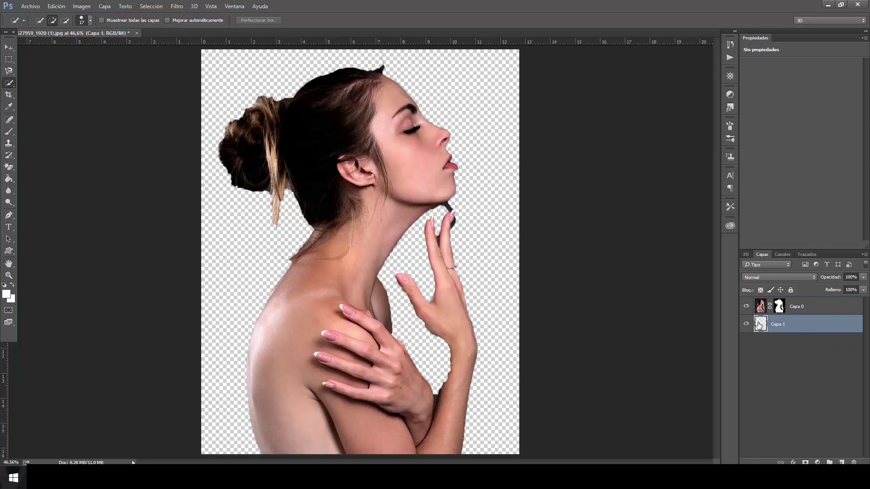
# Fill the new bottom layer with white and make the woman's layer active
pyautogui.click(4, 285)
pyautogui.click(8, 178)
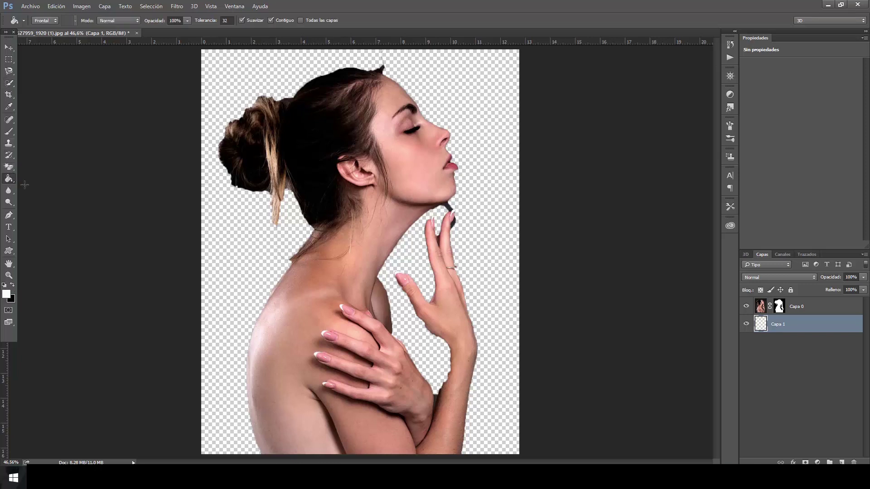
pyautogui.click(236, 248)
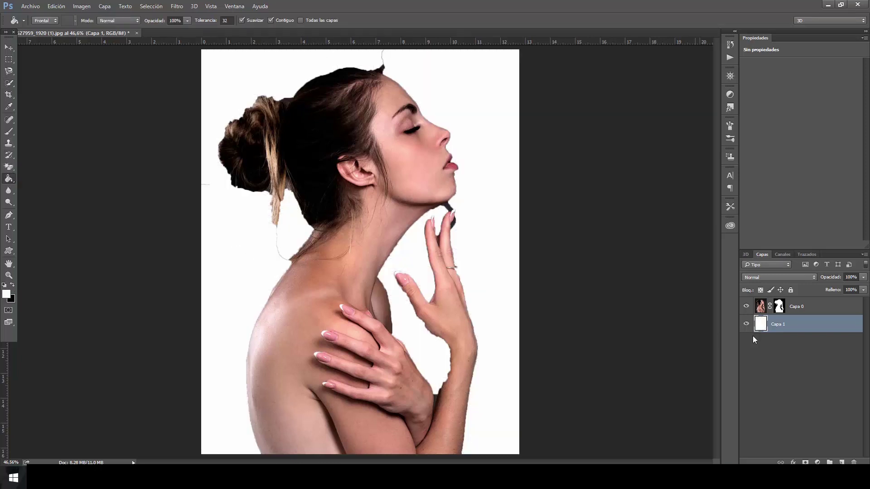
pyautogui.click(746, 307)
pyautogui.hotkey('alt', ']')
pyautogui.click(790, 326)
pyautogui.click(760, 307)
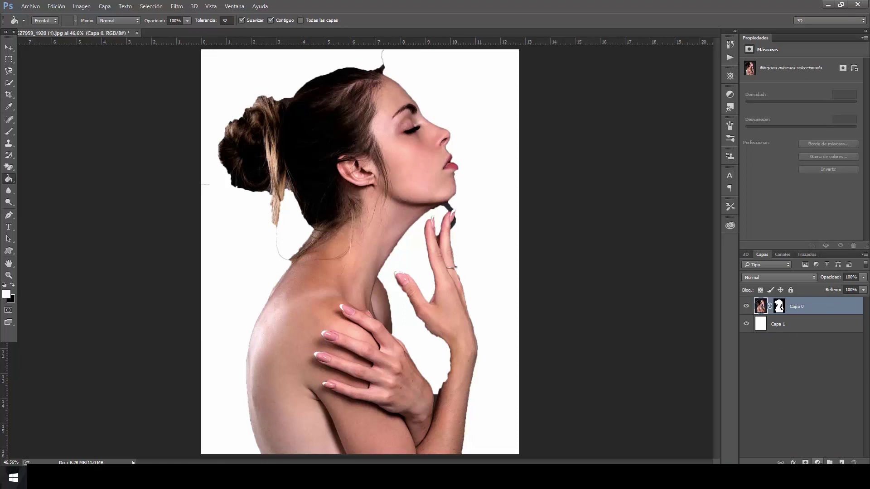
# Add a Black & White adjustment using the 'Filtro azul de alto contraste' preset
pyautogui.click(817, 462)
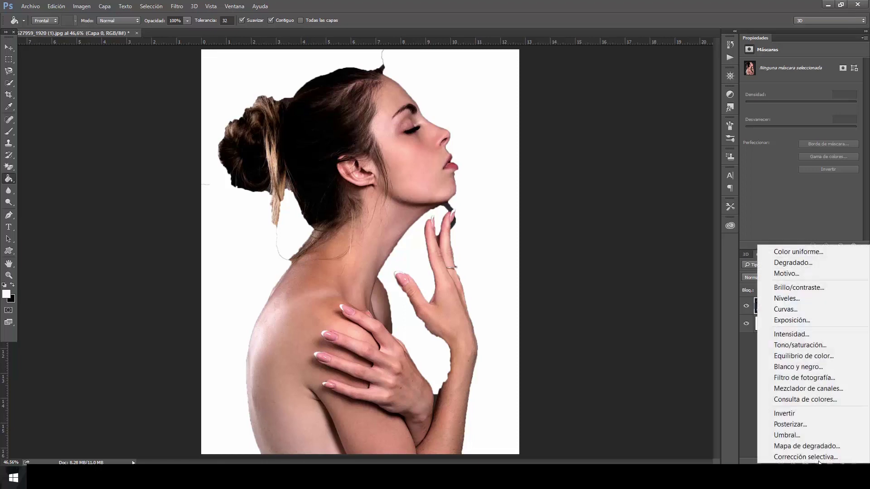
pyautogui.click(798, 367)
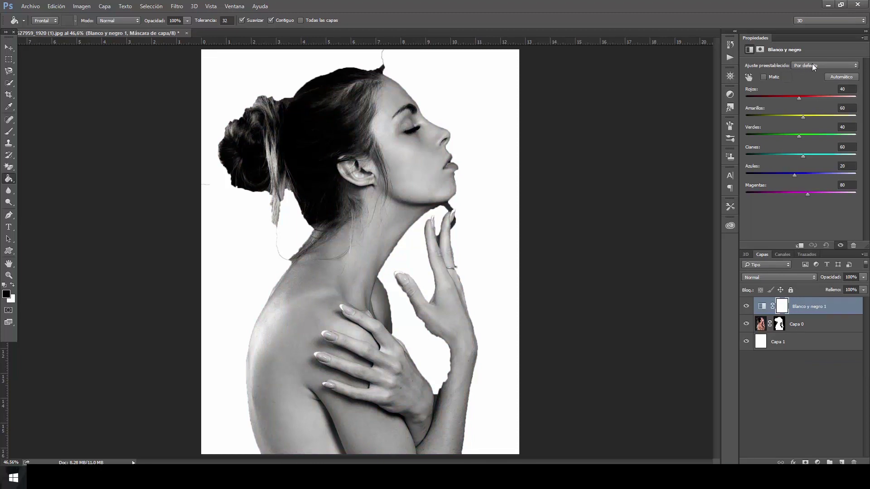
pyautogui.click(826, 66)
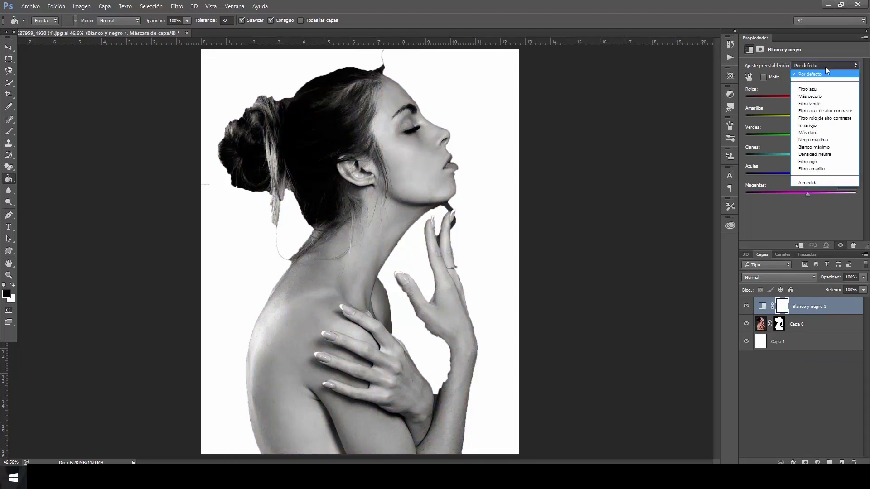
pyautogui.click(832, 111)
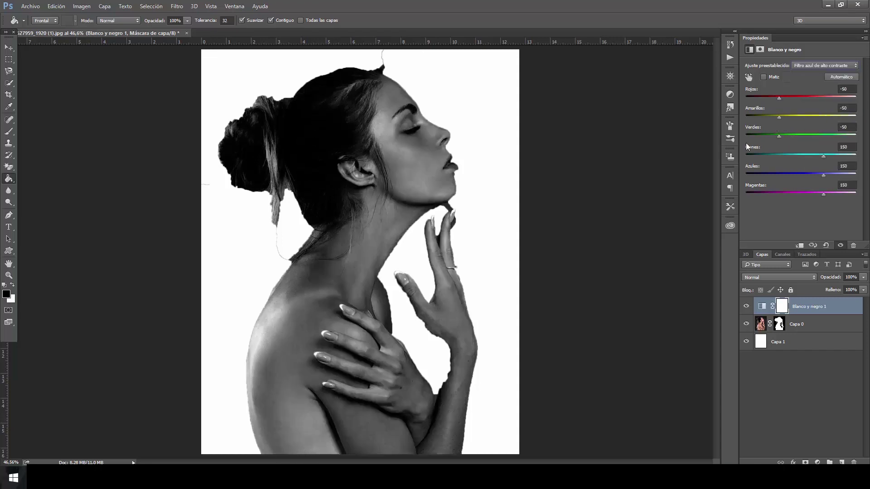
# Add a Levels adjustment with highlights at 142, placed below the Black & White layer
pyautogui.click(817, 463)
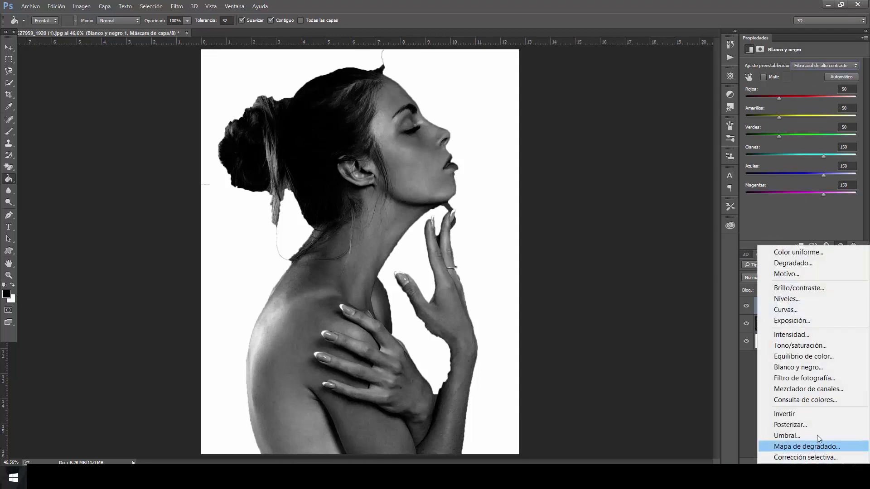
pyautogui.click(809, 298)
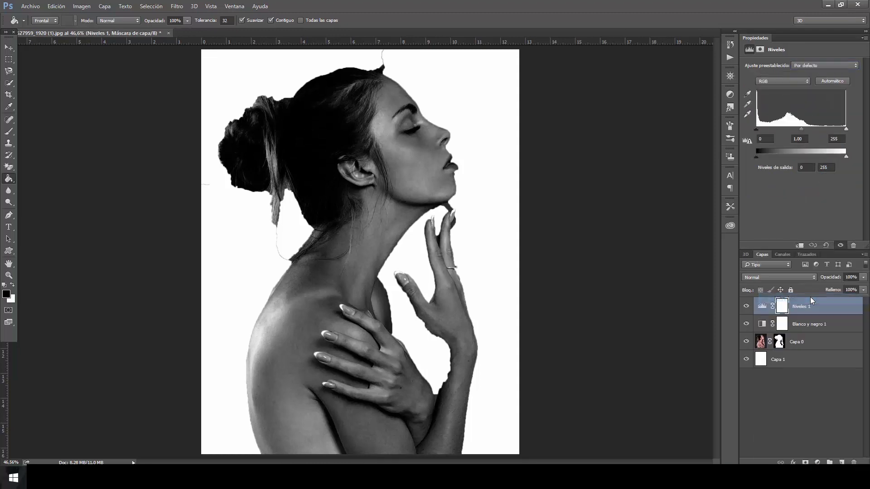
pyautogui.click(829, 140)
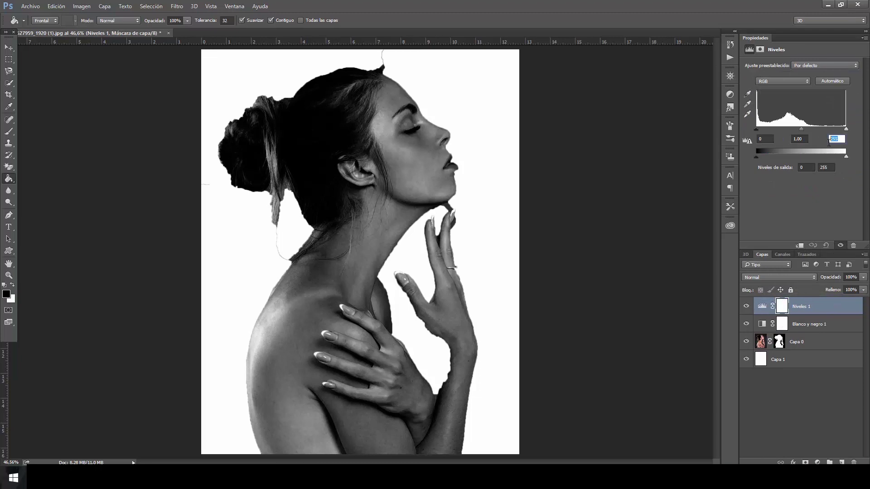
pyautogui.write('142')
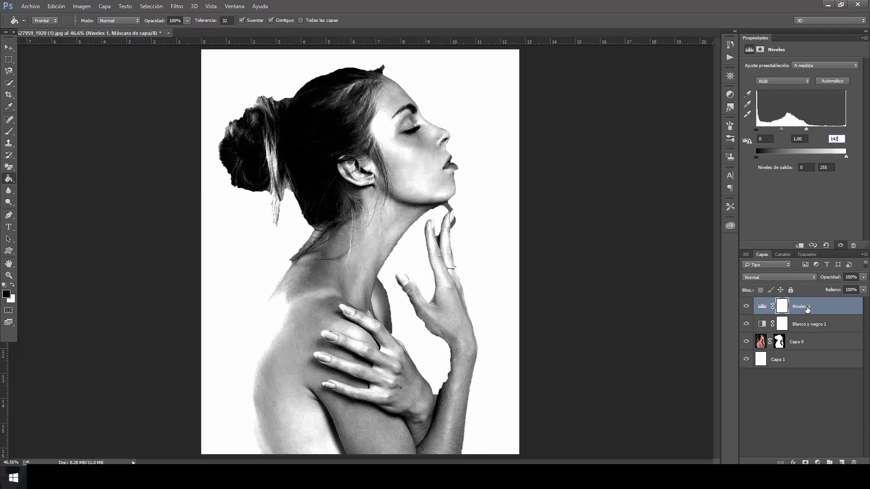
pyautogui.moveTo(808, 310); pyautogui.dragTo(811, 332)
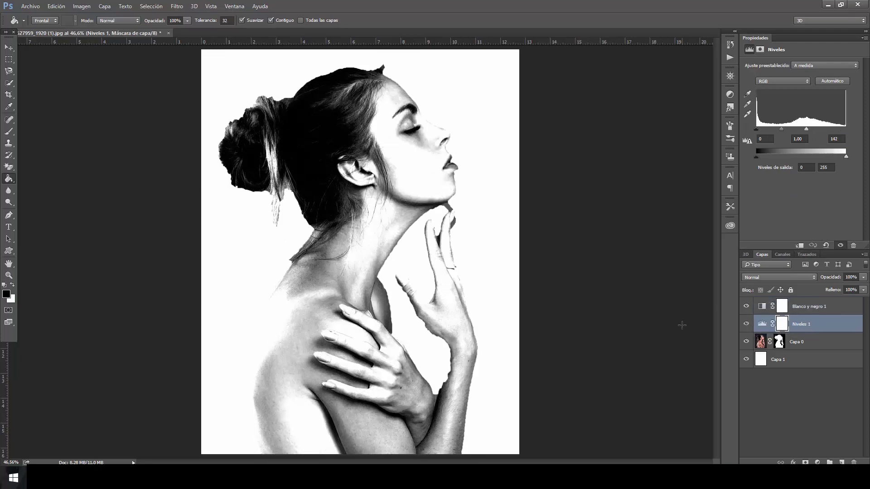
# Check the cutout with the white background toggled, then select the white layer
pyautogui.click(746, 360)
pyautogui.click(747, 360)
pyautogui.click(783, 362)
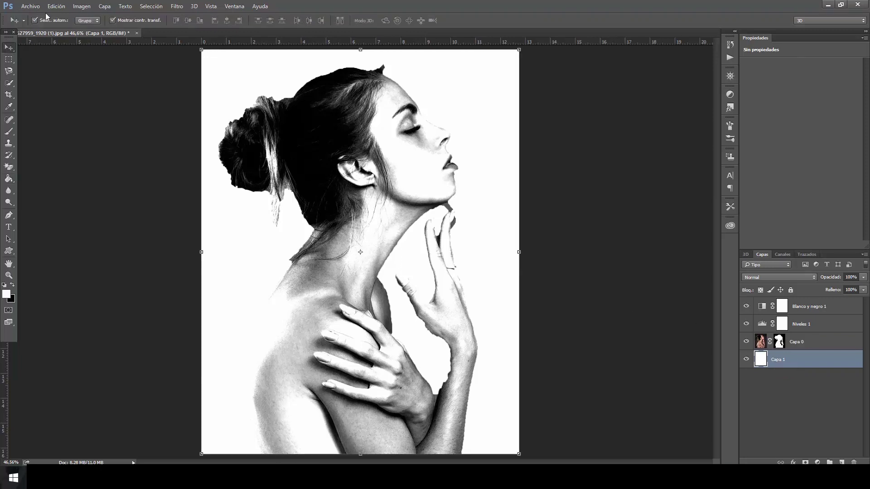
# Open the ship01.jpg image
pyautogui.click(30, 6)
pyautogui.click(56, 29)
pyautogui.click(369, 197)
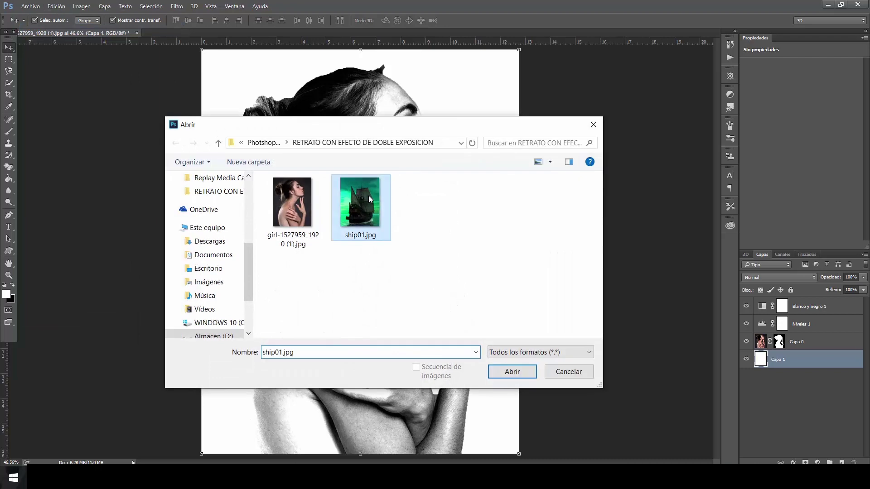
pyautogui.doubleClick(367, 198)
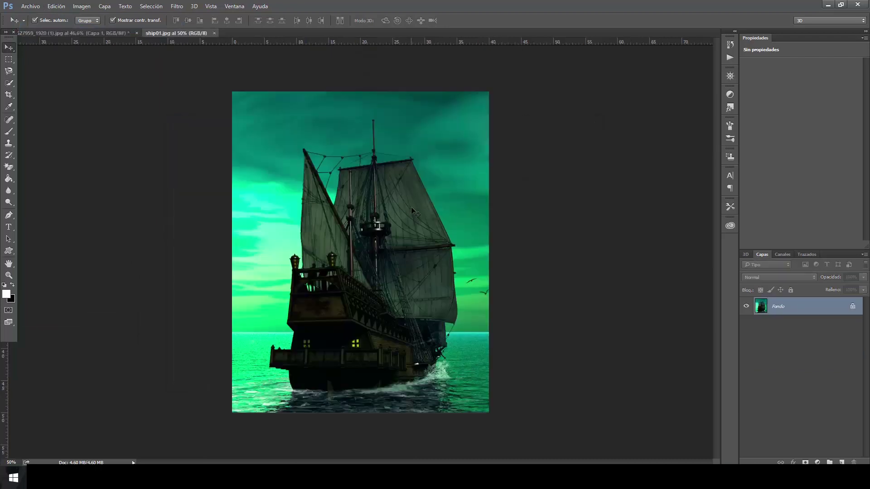
# Paste the ship image into the portrait and scale it to fill the canvas
pyautogui.click(113, 33)
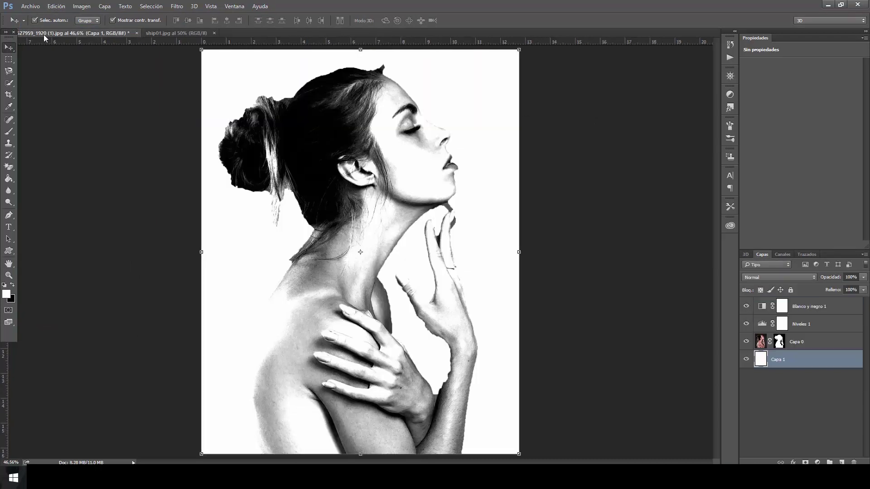
pyautogui.hotkey('ctrl', 'v')
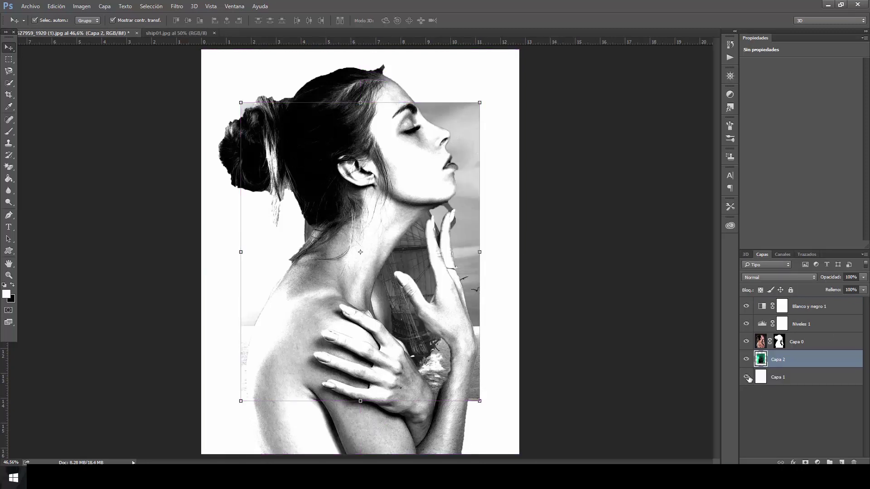
pyautogui.click(746, 341)
pyautogui.click(746, 376)
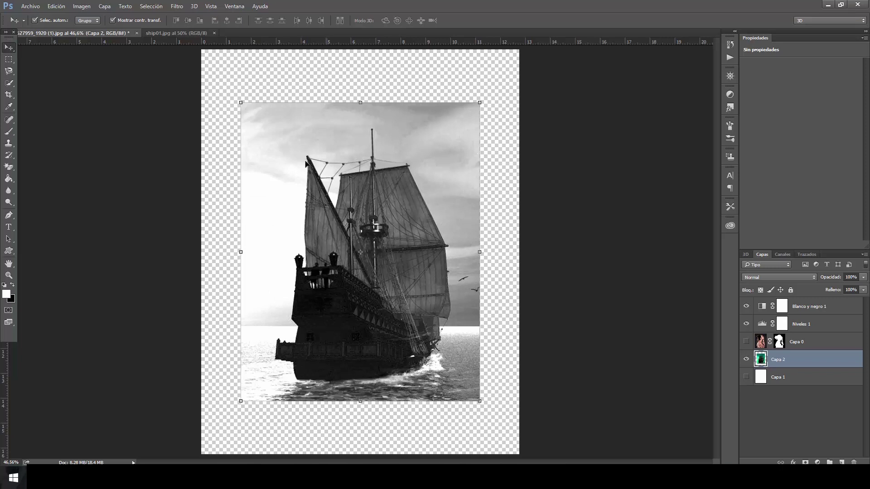
pyautogui.moveTo(290, 134); pyautogui.dragTo(251, 80)
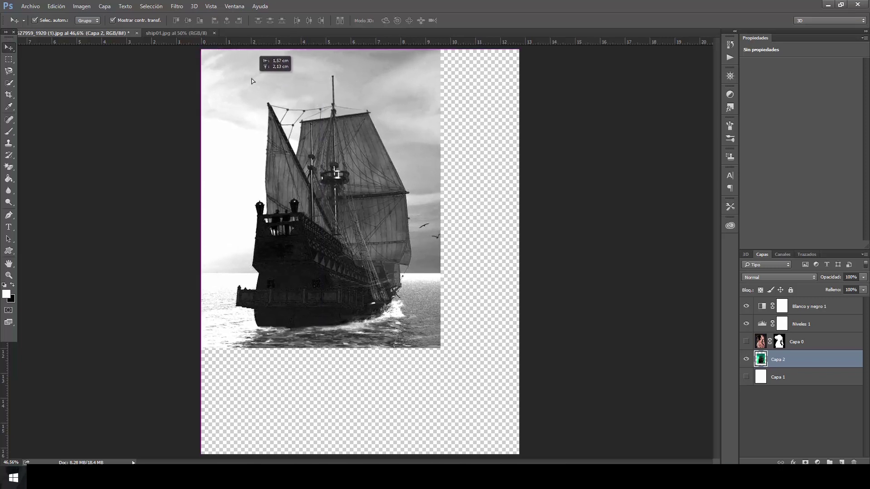
pyautogui.moveTo(440, 348); pyautogui.dragTo(526, 455)
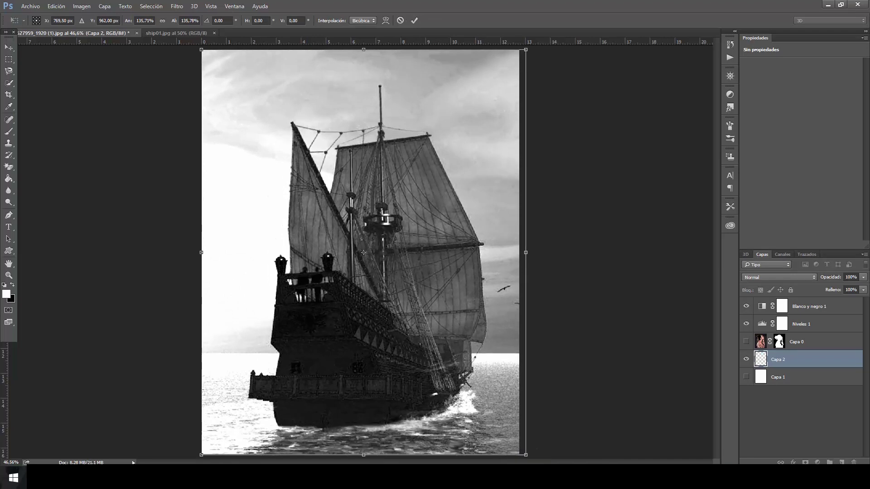
pyautogui.click(416, 21)
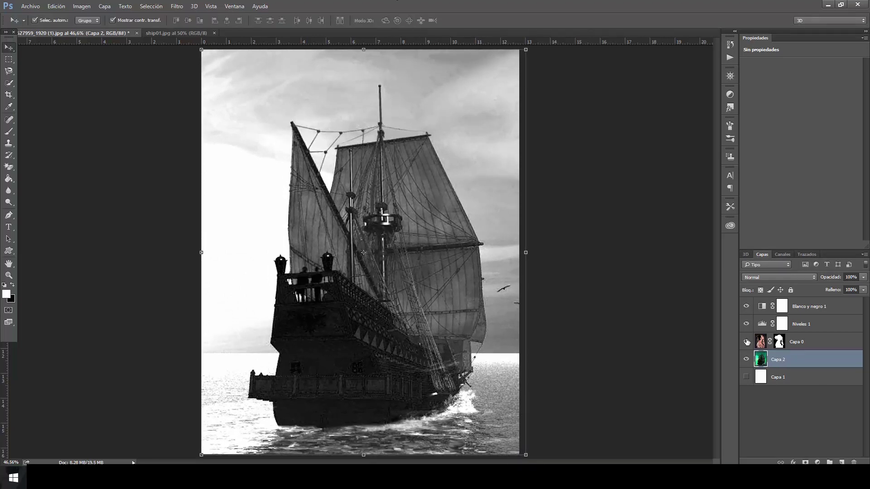
# Show the portrait and white base layers again and select the portrait's mask
pyautogui.click(746, 342)
pyautogui.click(746, 377)
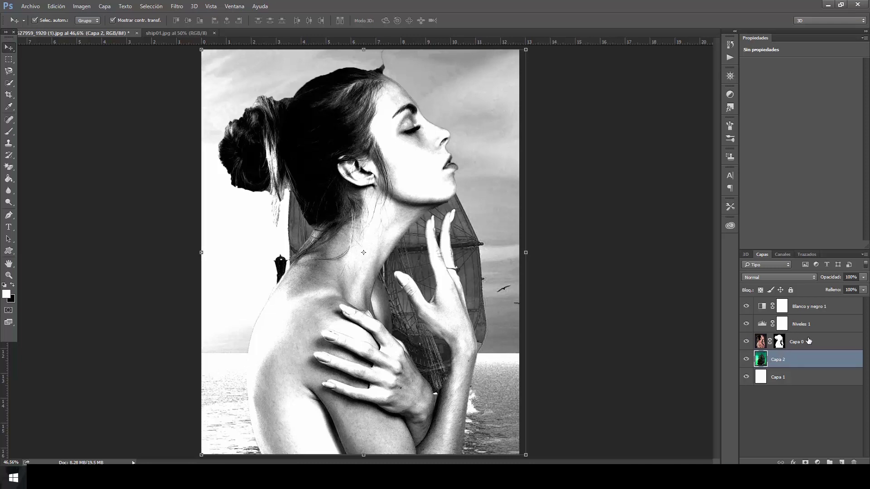
pyautogui.click(779, 342)
# Move the silhouette mask onto ship layer Capa 2 and set the portrait to Superponer
pyautogui.moveTo(779, 343); pyautogui.dragTo(783, 367)
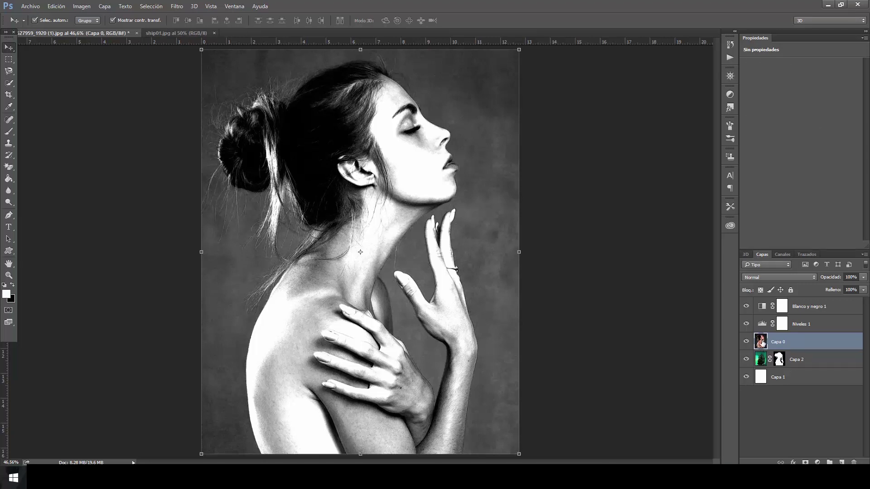
pyautogui.click(815, 278)
pyautogui.press('Escape')
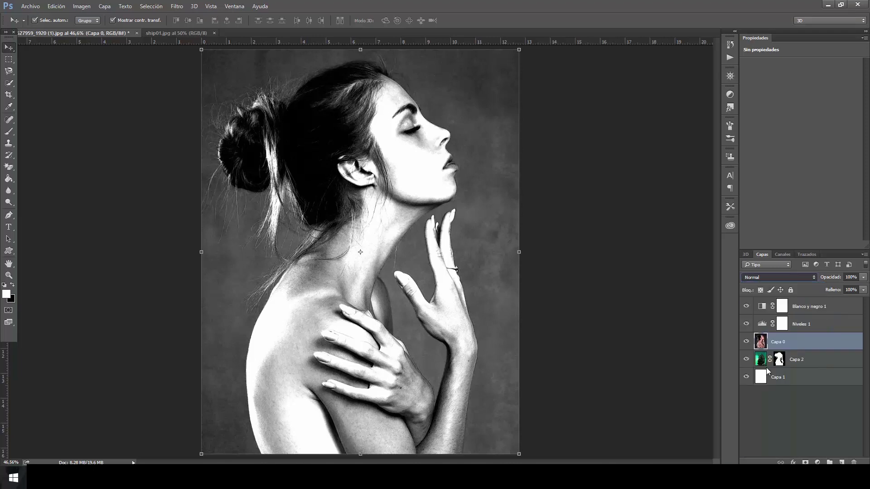
pyautogui.hotkey('shift', 'alt', 'o')
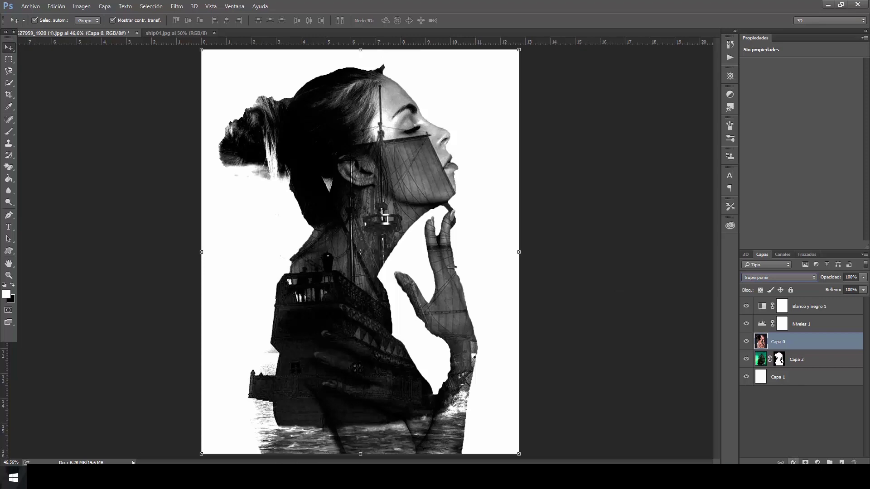
pyautogui.click(818, 462)
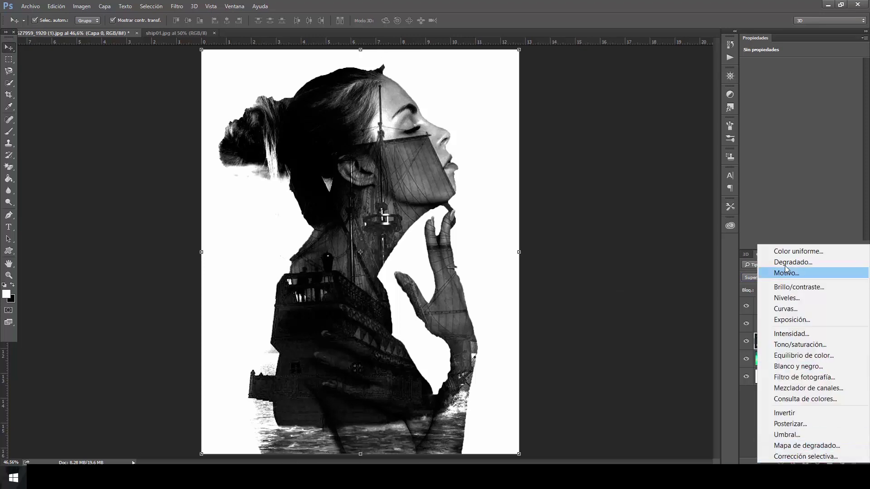
# Add a Brillo/contraste adjustment with brightness at 50
pyautogui.click(789, 284)
pyautogui.moveTo(800, 89)
pyautogui.mouseDown()
pyautogui.moveTo(819, 87)
pyautogui.moveTo(816, 106)
pyautogui.moveTo(786, 108)
pyautogui.mouseUp()
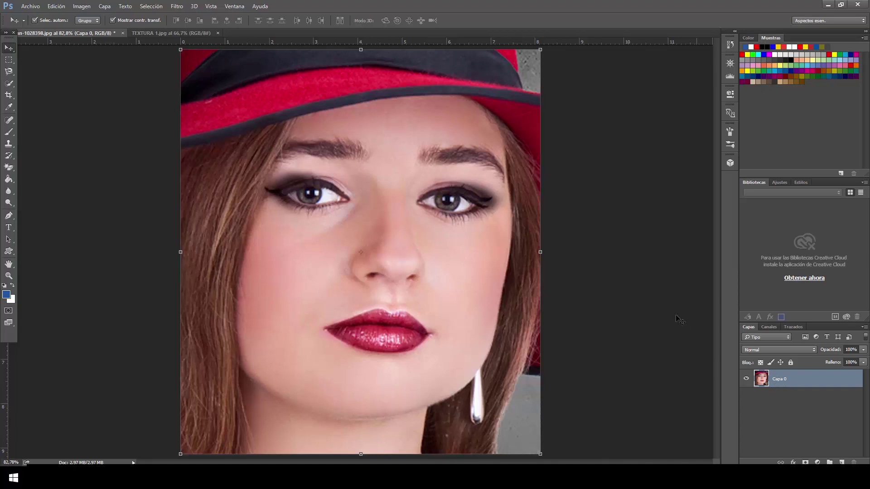
# Open TEXTURA 1.jpg and select its entire canvas
pyautogui.click(647, 268)
pyautogui.click(30, 6)
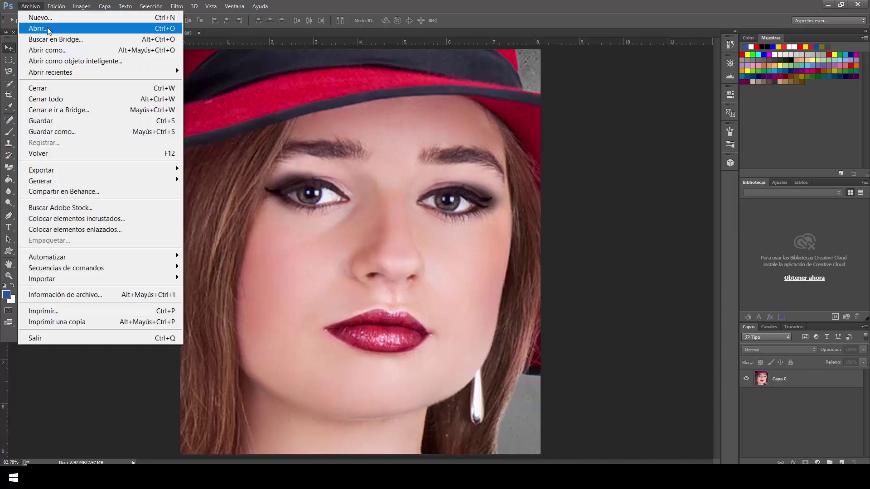
pyautogui.click(46, 27)
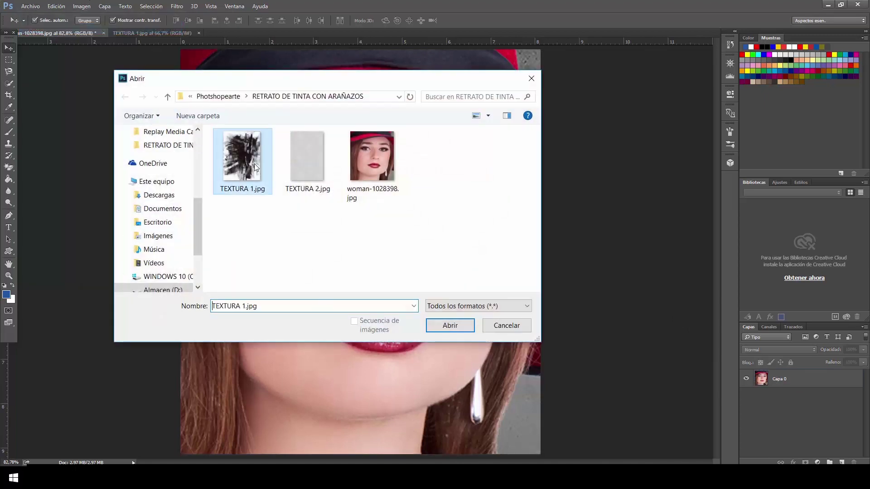
pyautogui.doubleClick(254, 164)
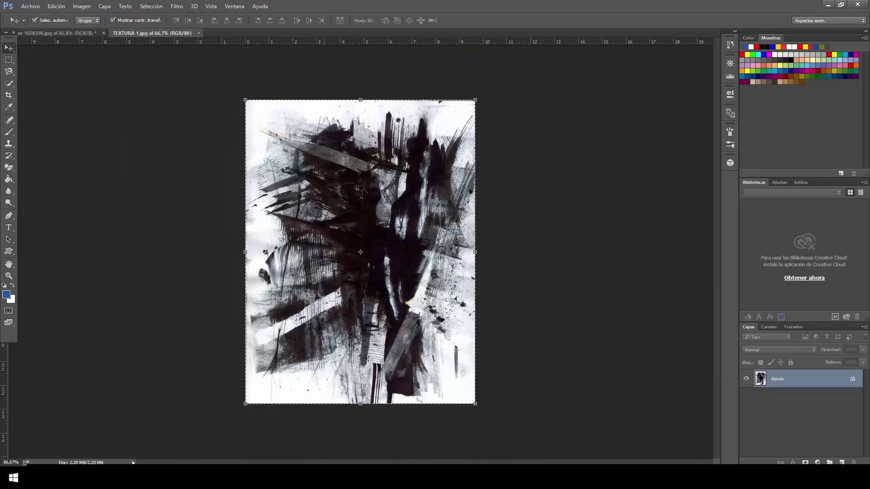
pyautogui.click(151, 7)
pyautogui.click(162, 22)
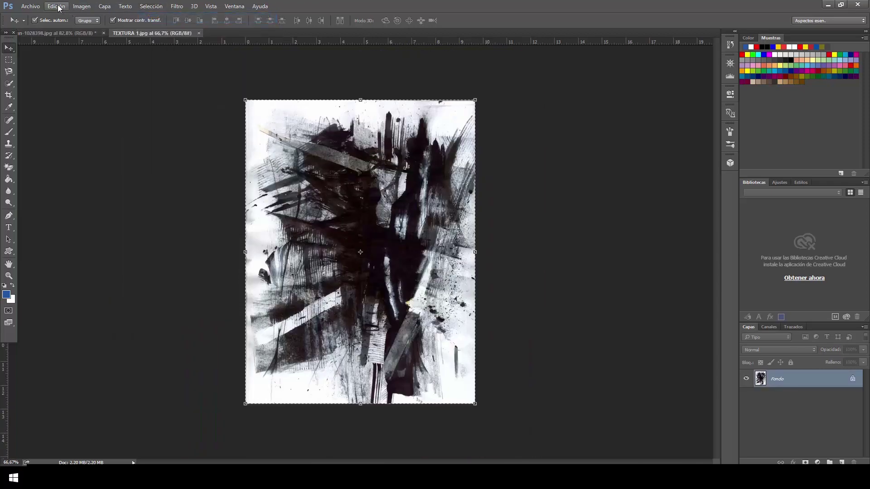
# Copy the texture and paste it into the red-hat portrait as a new layer
pyautogui.click(57, 7)
pyautogui.click(88, 82)
pyautogui.click(53, 34)
pyautogui.click(57, 6)
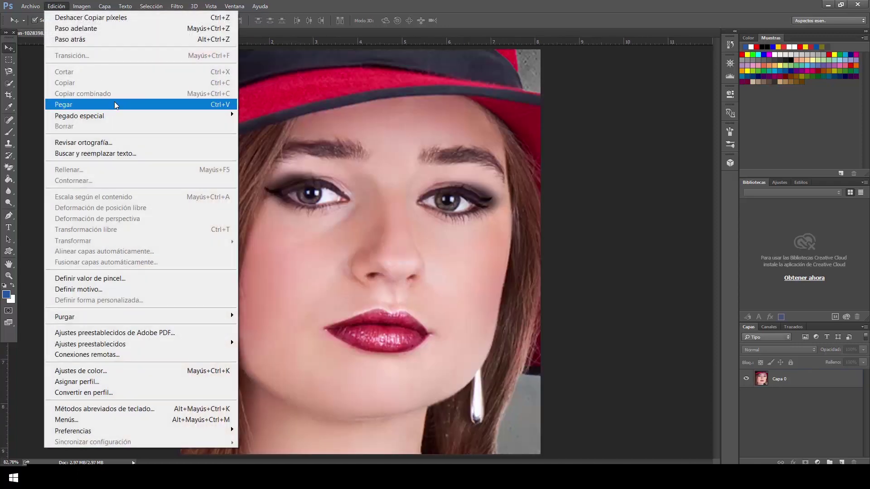
pyautogui.click(113, 102)
# Scale and position the texture layer so it covers the whole canvas
pyautogui.moveTo(237, 101); pyautogui.dragTo(199, 87)
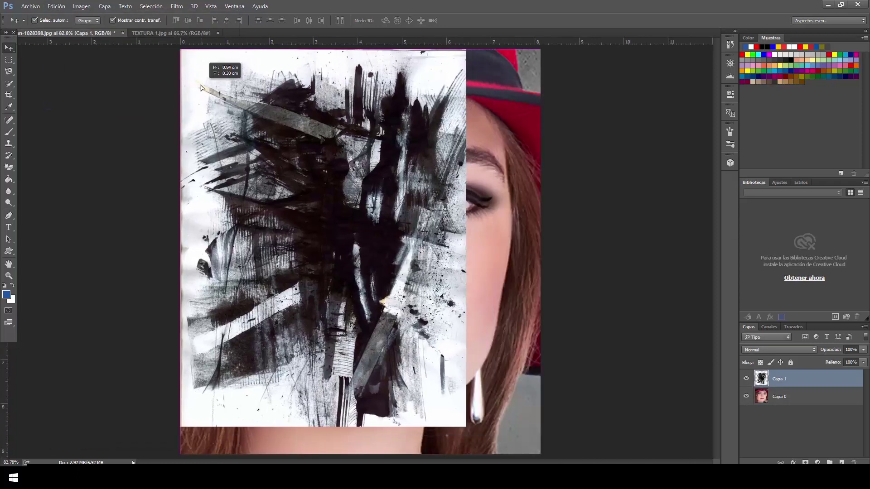
pyautogui.moveTo(466, 426); pyautogui.dragTo(588, 464)
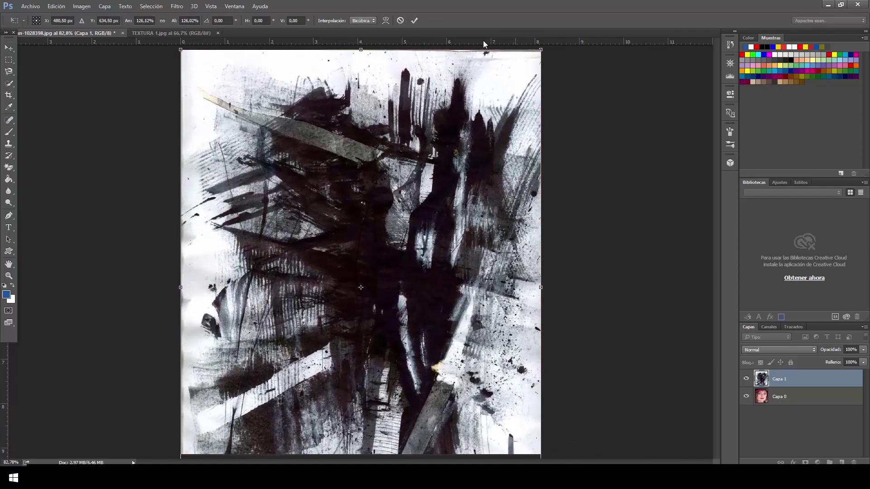
pyautogui.click(414, 21)
pyautogui.moveTo(401, 208); pyautogui.dragTo(383, 213)
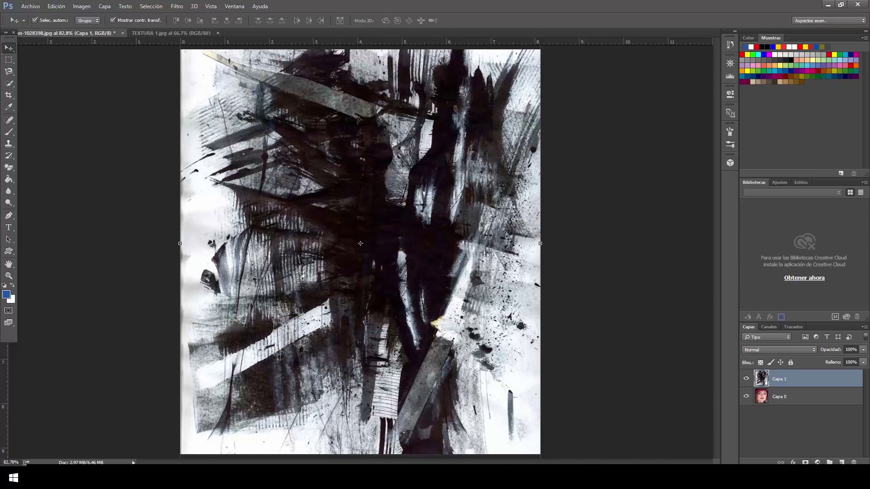
# Add a new layer named Fondo at the bottom of the stack
pyautogui.click(841, 462)
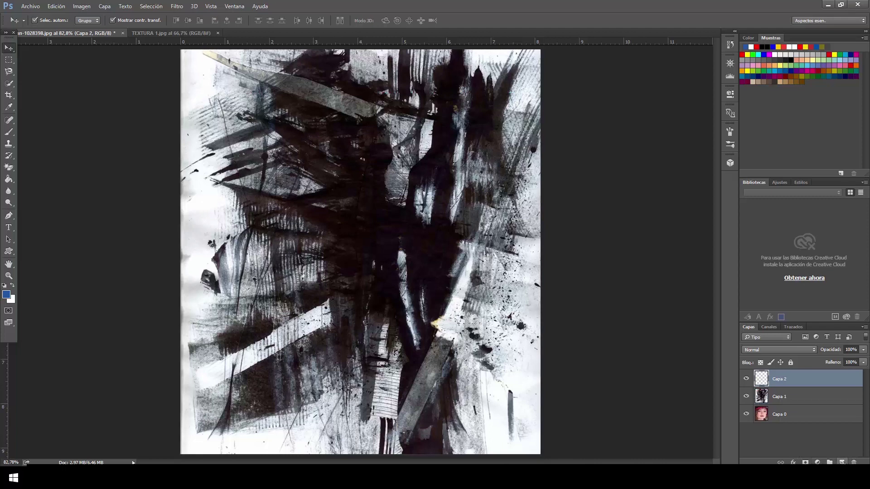
pyautogui.doubleClick(784, 379)
pyautogui.write('Fondo')
pyautogui.press('Return')
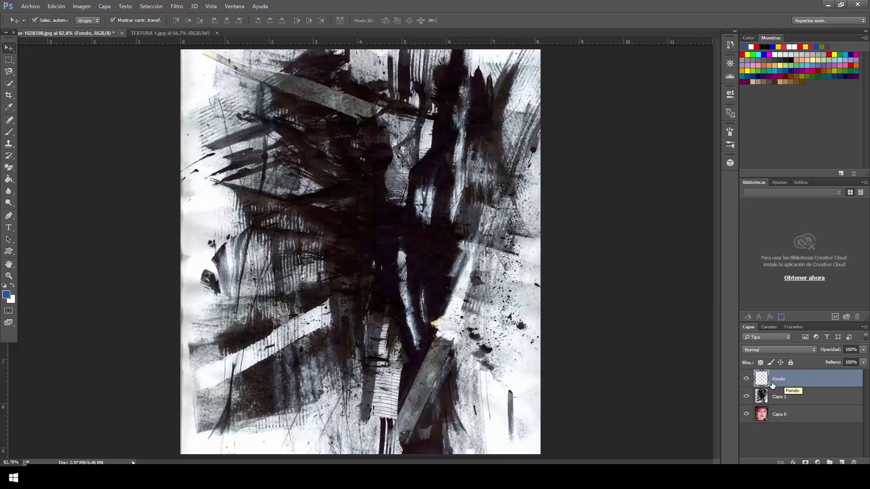
pyautogui.moveTo(772, 384); pyautogui.dragTo(792, 426)
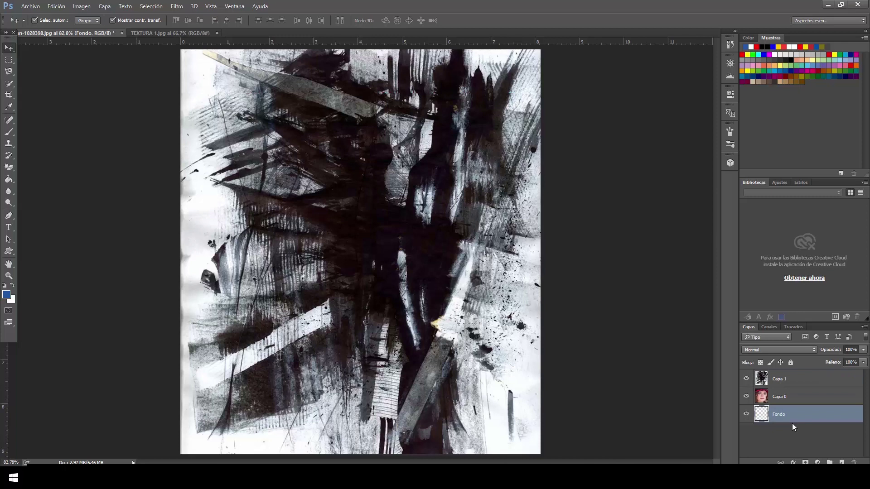
# Hide the portrait layer Capa 0 and select the texture layer Capa 1
pyautogui.click(775, 399)
pyautogui.click(746, 396)
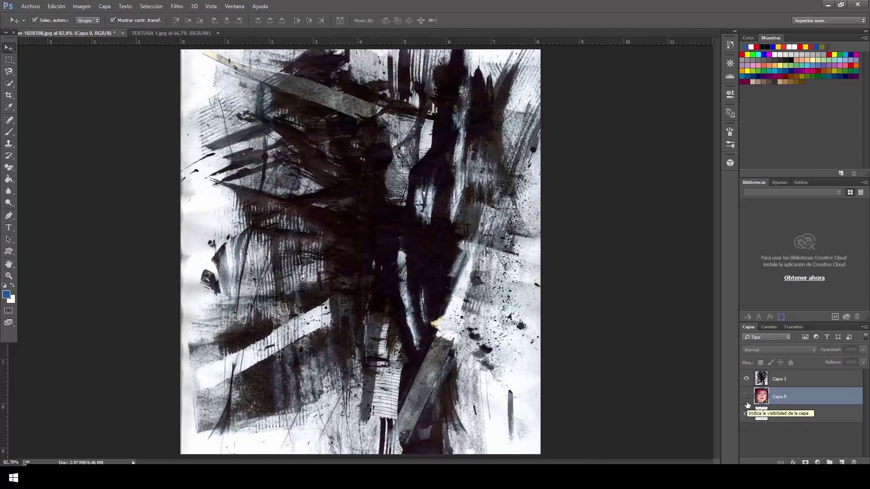
pyautogui.click(787, 379)
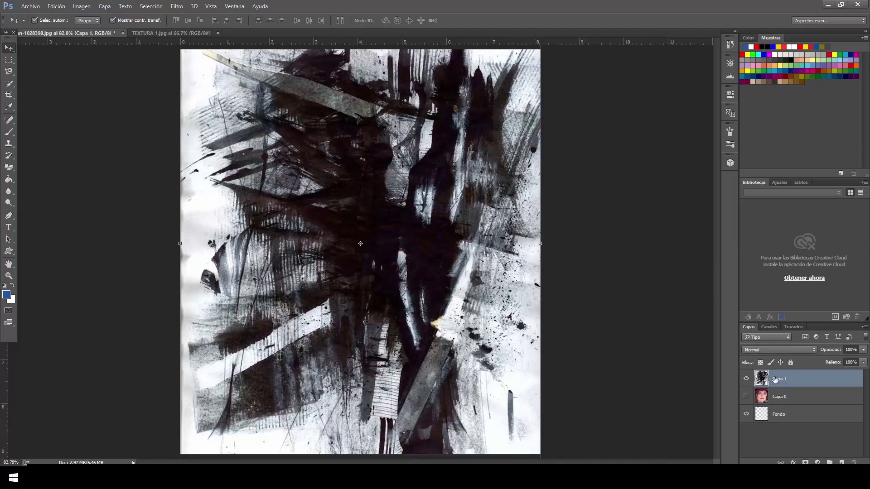
pyautogui.press('ctrl')
# Load Capa 1's ink texture as a selection and copy it
pyautogui.keyDown('ctrl'); pyautogui.click(771, 372); pyautogui.keyUp('ctrl')
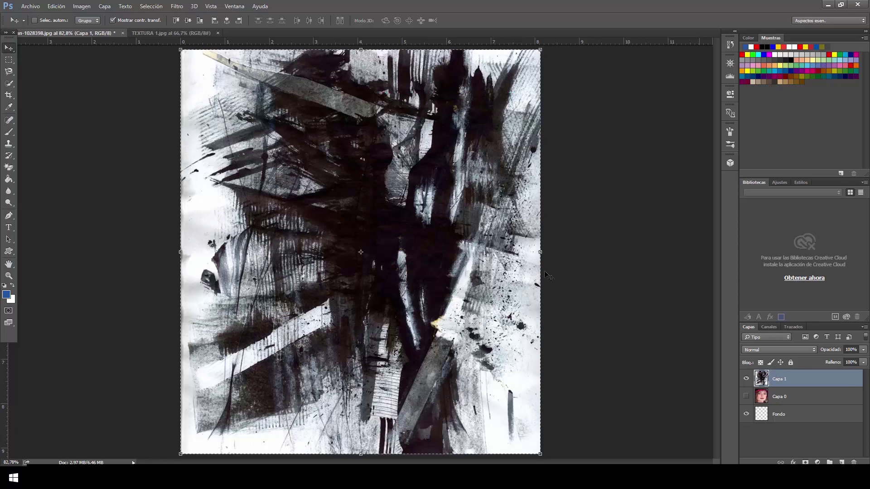
pyautogui.click(152, 6)
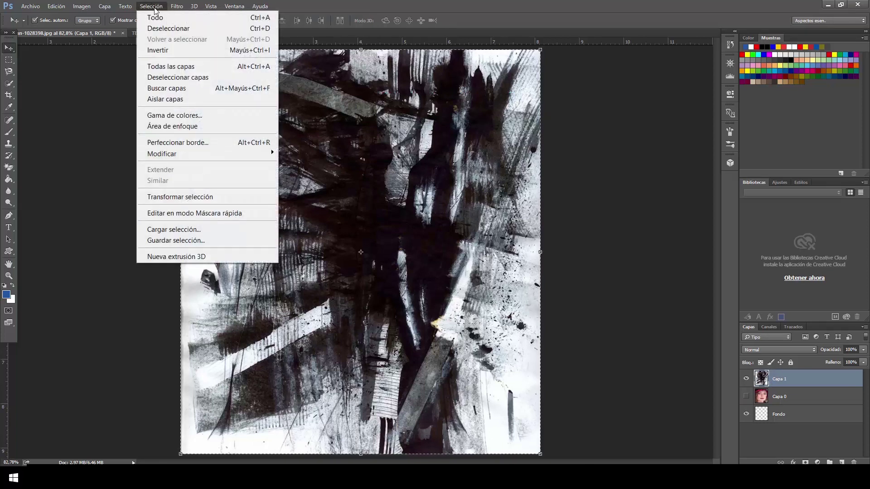
pyautogui.click(159, 9)
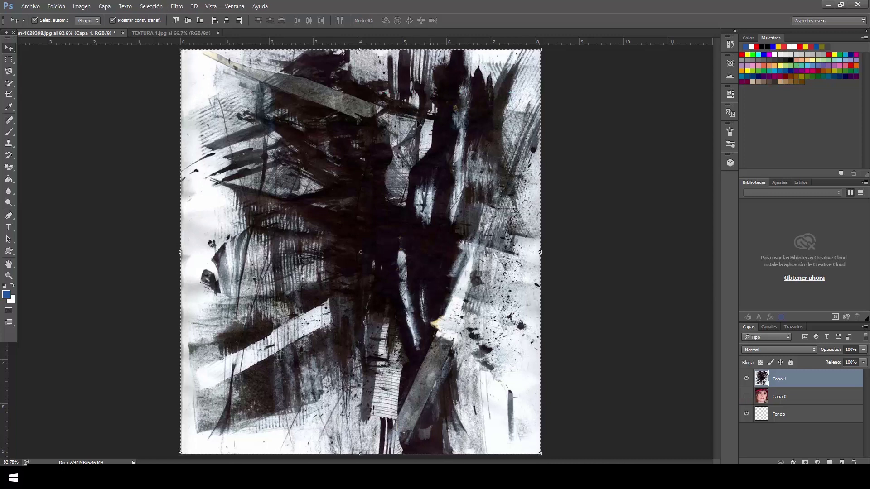
pyautogui.click(65, 8)
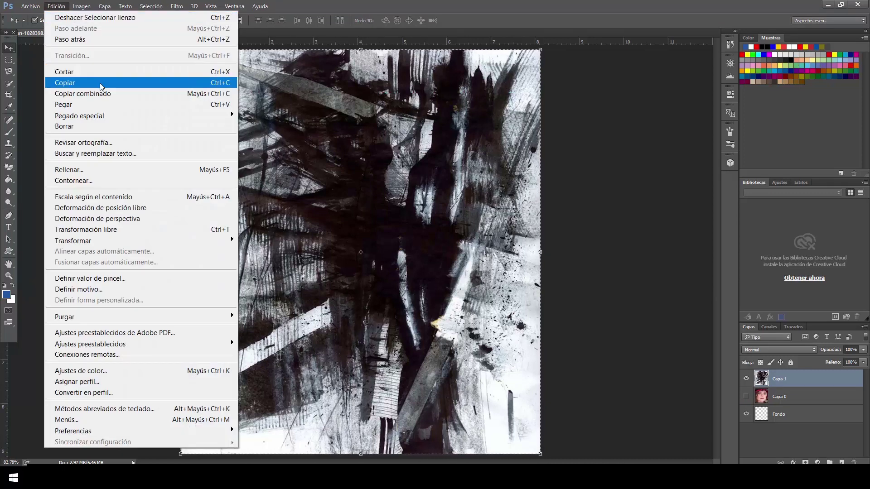
pyautogui.click(68, 83)
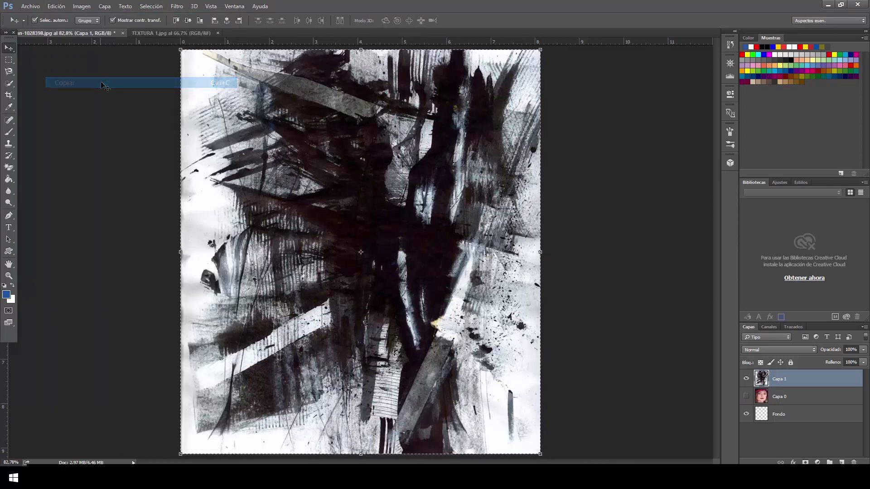
# Hide Capa 1, show the red-hat portrait Capa 0, and add a white layer mask
pyautogui.click(746, 379)
pyautogui.click(789, 401)
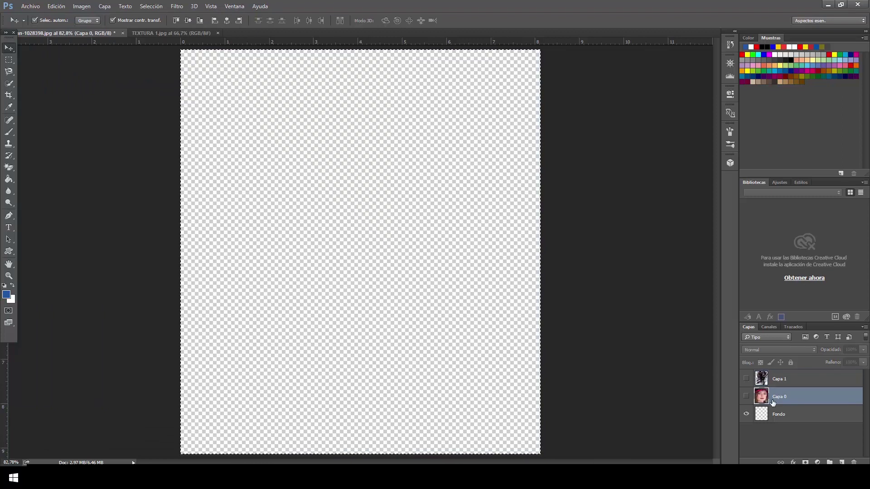
pyautogui.click(746, 397)
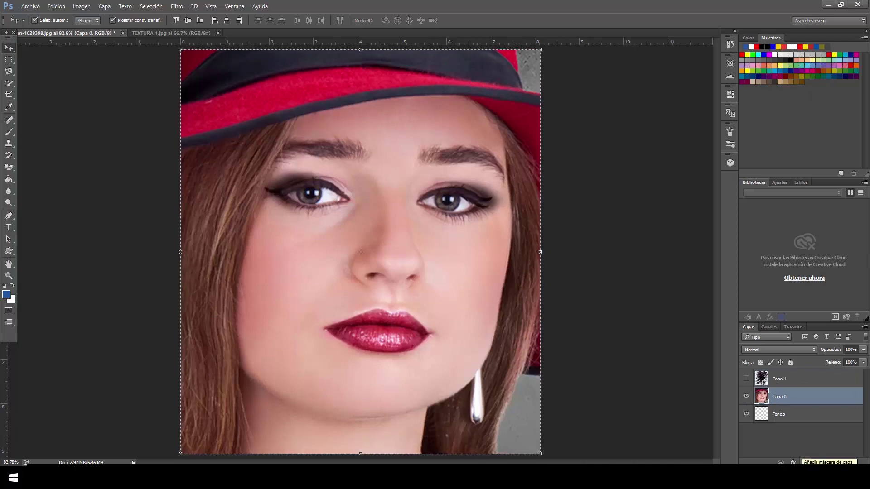
pyautogui.click(804, 462)
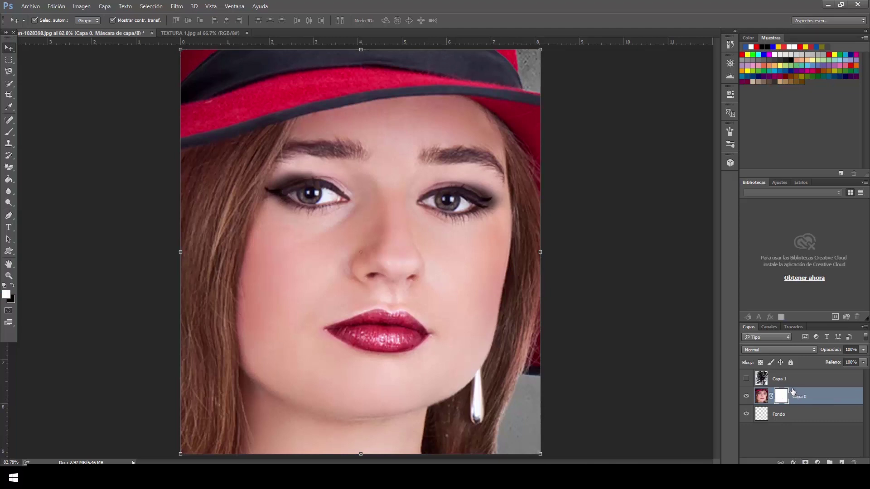
# Paste the copied ink texture into Capa 0's layer mask
pyautogui.keyDown('alt'); pyautogui.click(781, 398); pyautogui.keyUp('alt')
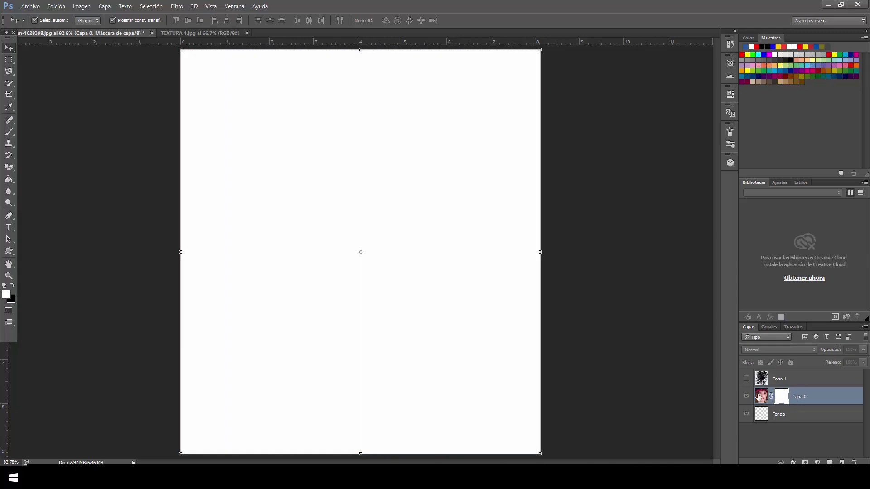
pyautogui.click(61, 7)
pyautogui.click(63, 102)
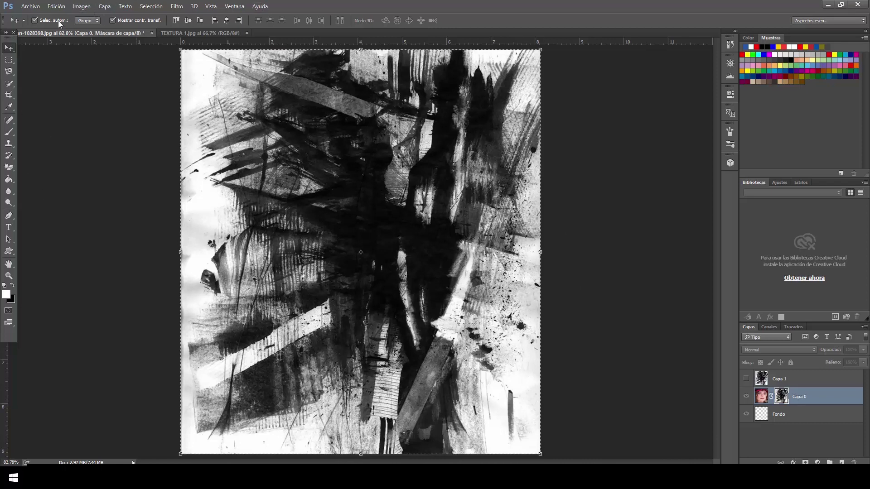
pyautogui.click(82, 6)
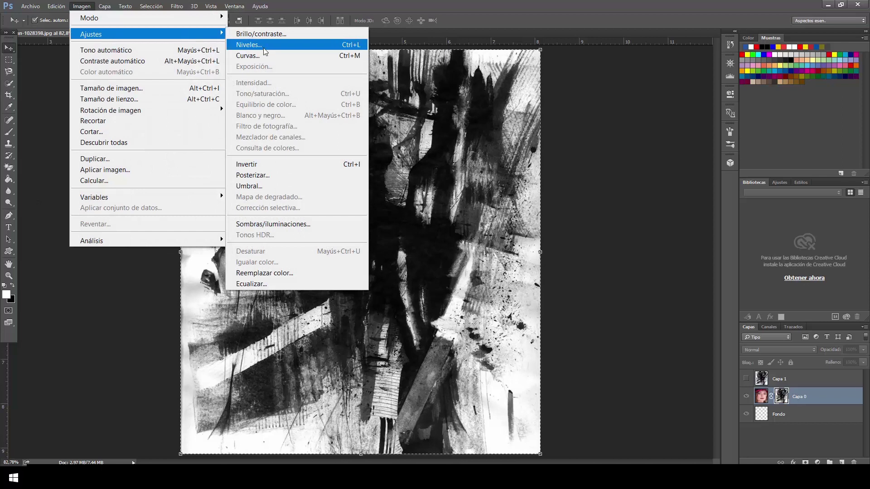
# Apply Levels 6 / 0,81 / 248 to Capa 0's mask, then invert the mask with Ctrl+I
pyautogui.moveTo(91, 34)
pyautogui.click(253, 45)
pyautogui.click(478, 200)
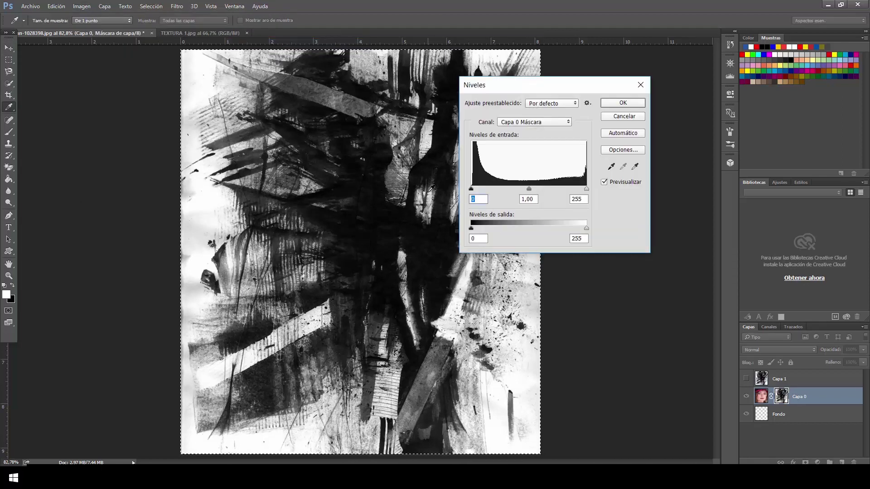
pyautogui.write('6')
pyautogui.press('Tab')
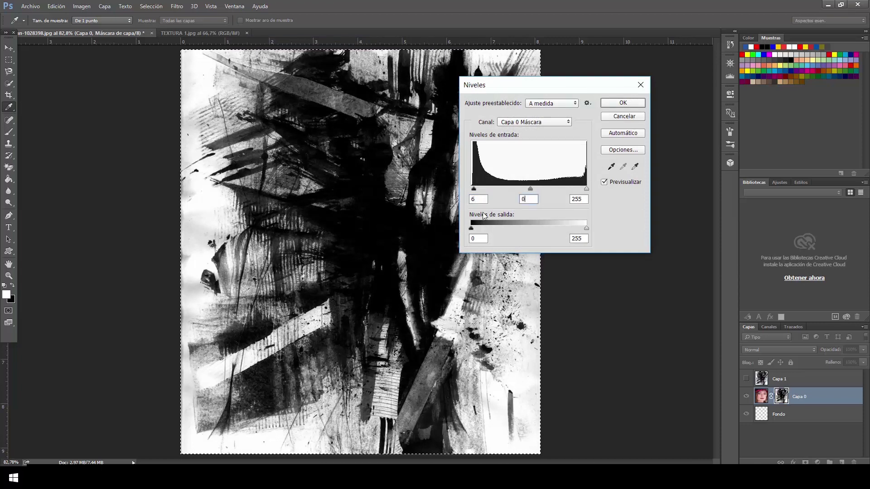
pyautogui.write('0,81')
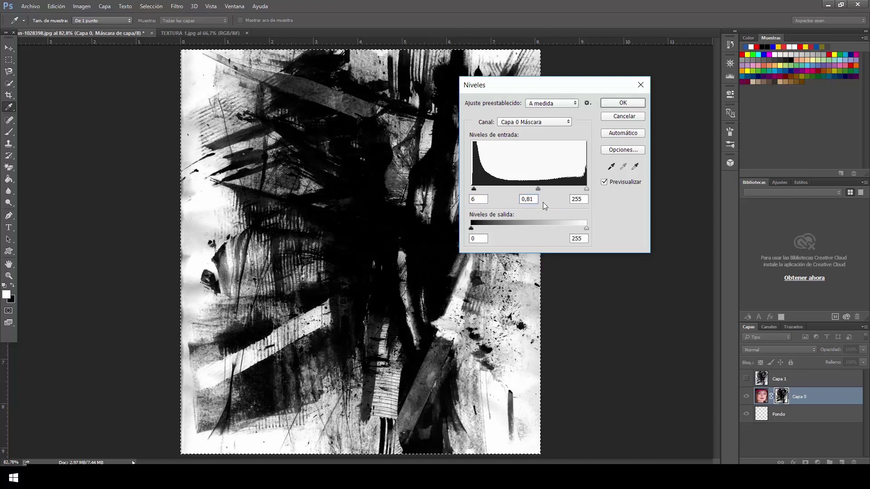
pyautogui.press('Tab')
pyautogui.write('248')
pyautogui.click(623, 104)
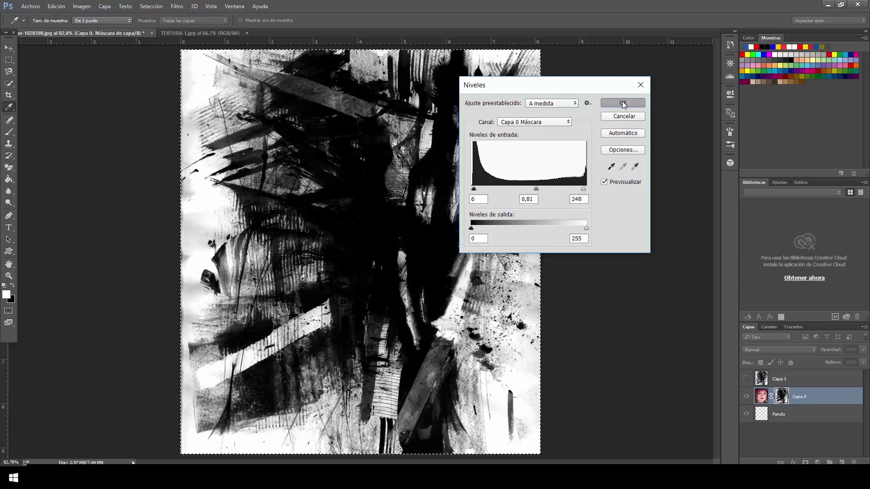
pyautogui.press('v')
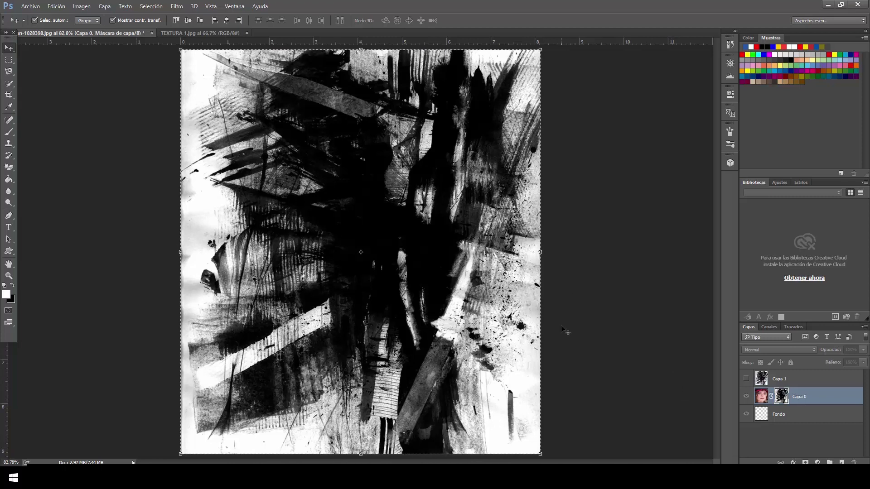
pyautogui.hotkey('ctrl', 'i')
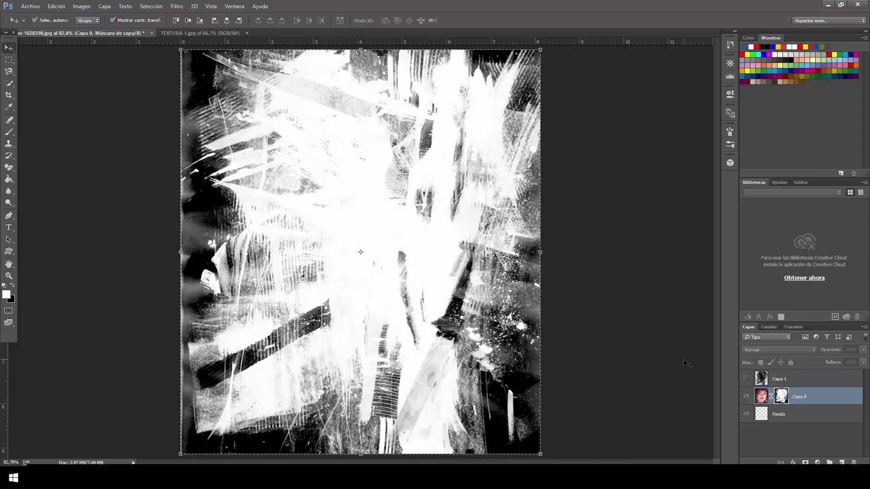
pyautogui.click(762, 399)
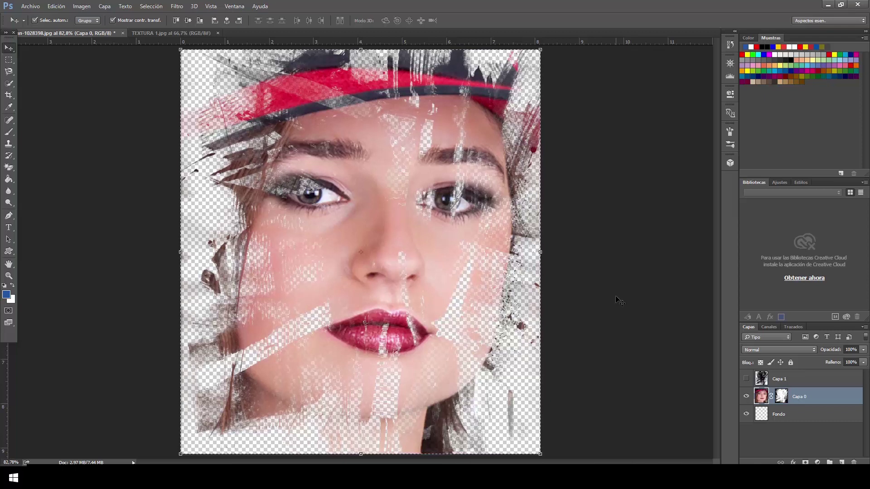
# Apply Pincel seco (brush size 4, texture 2) to the portrait, then duplicate it as Capa 2
pyautogui.click(177, 7)
pyautogui.click(223, 51)
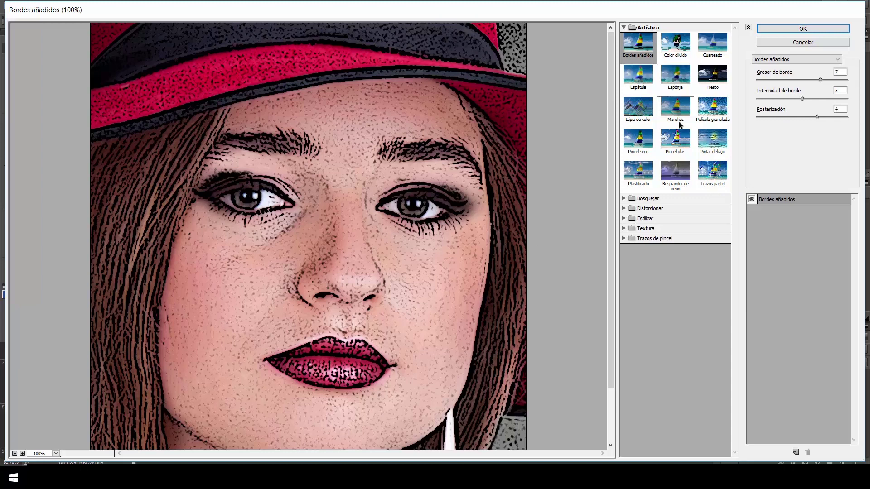
pyautogui.click(639, 143)
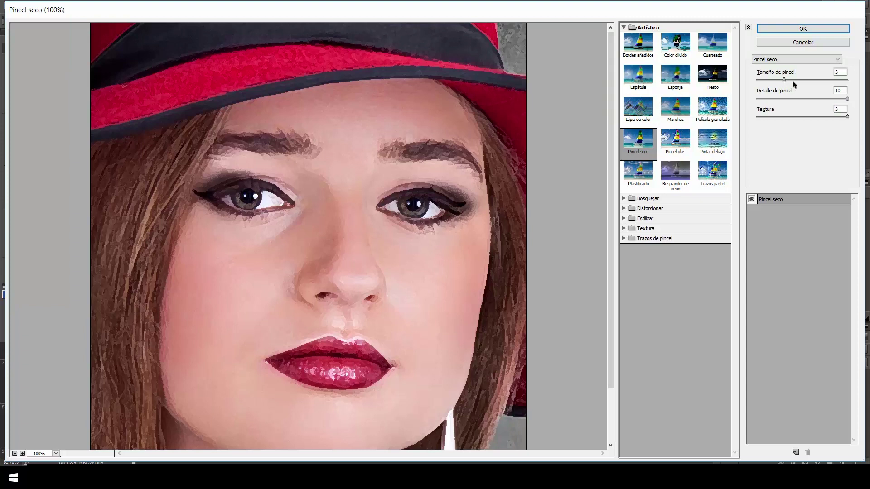
pyautogui.click(816, 77)
pyautogui.write('4')
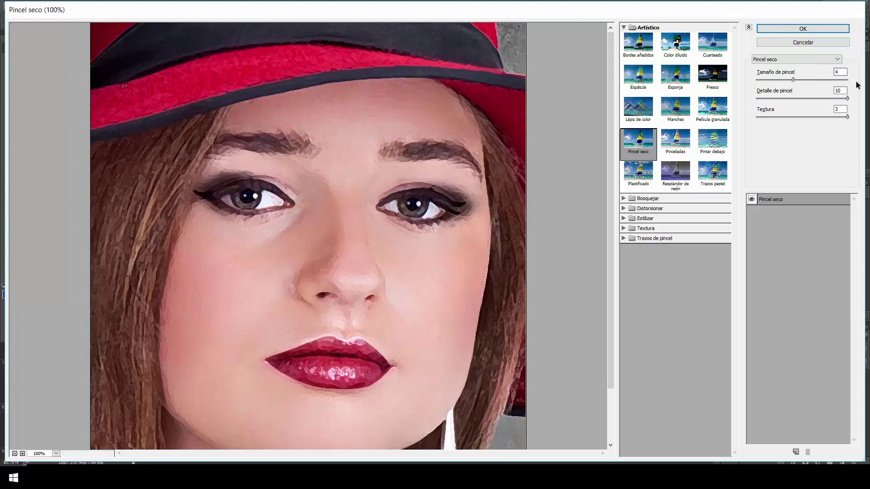
pyautogui.click(843, 109)
pyautogui.write('2')
pyautogui.click(803, 28)
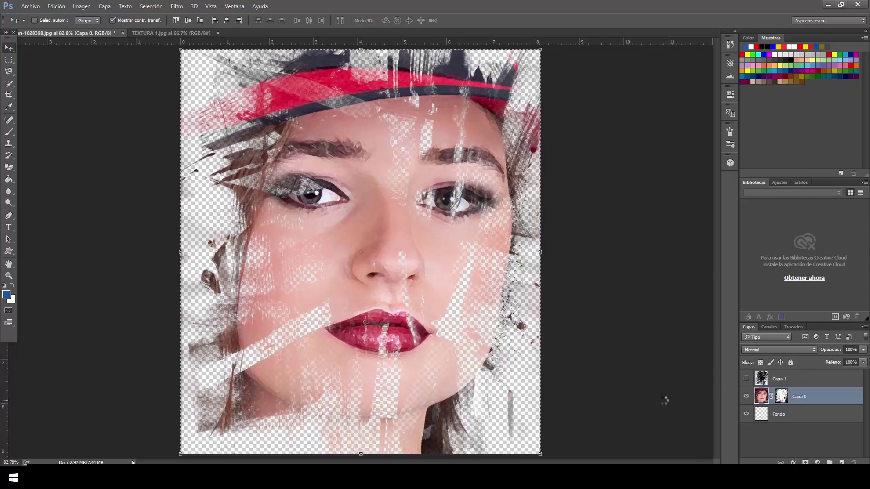
pyautogui.hotkey('ctrl', 'j')
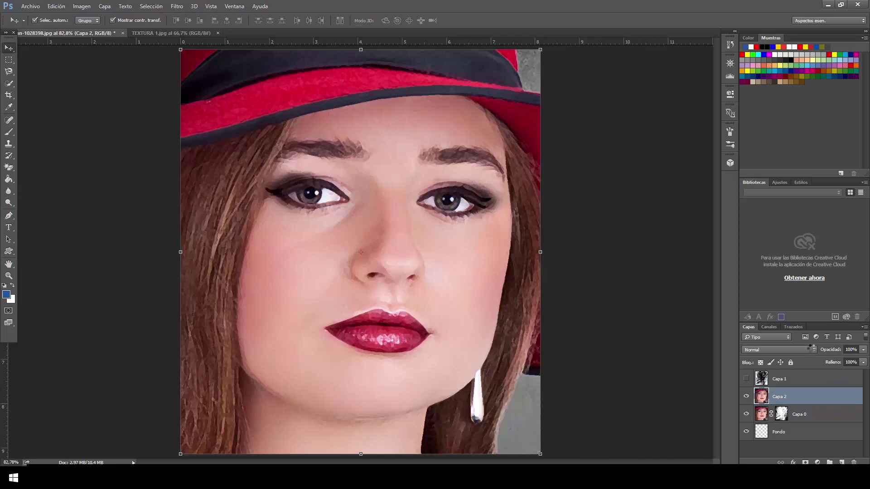
# Set Capa 2's blend mode to Luz fuerte and its Relleno to 25%
pyautogui.click(813, 349)
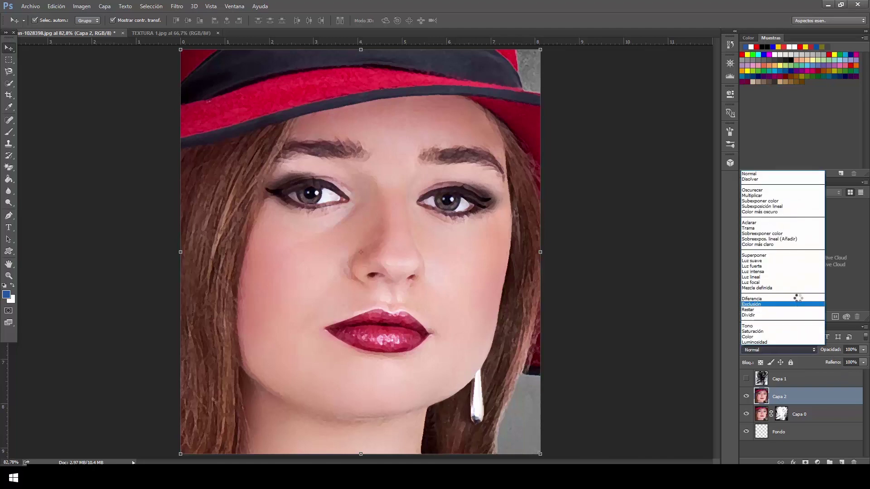
pyautogui.click(773, 265)
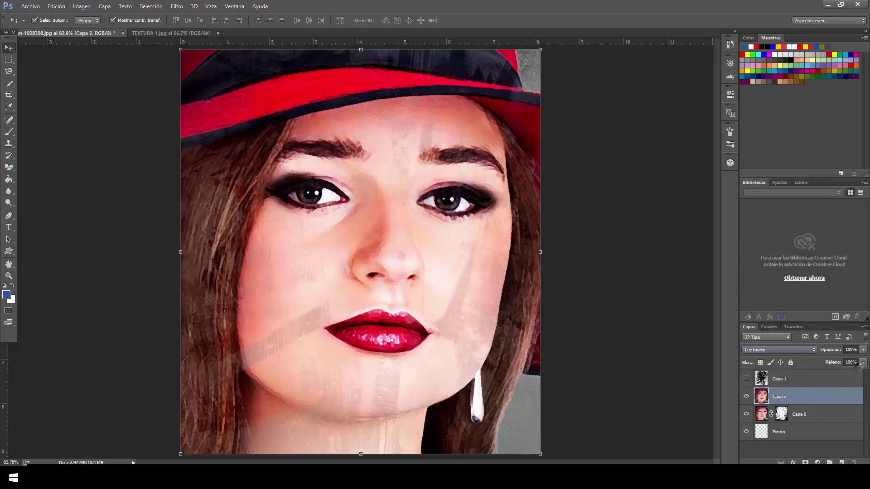
pyautogui.click(851, 362)
pyautogui.write('25')
pyautogui.click(746, 396)
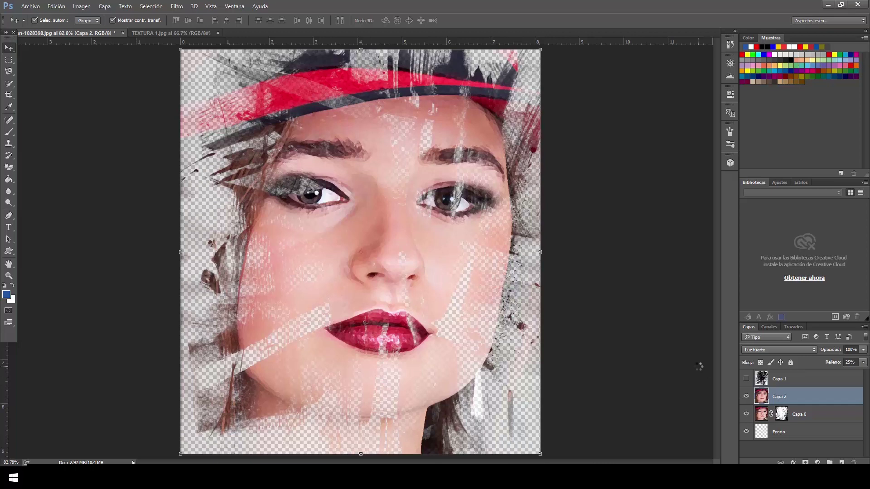
# Open TEXTURA 2.jpg and paste it over the whole portrait canvas as a new layer
pyautogui.click(30, 6)
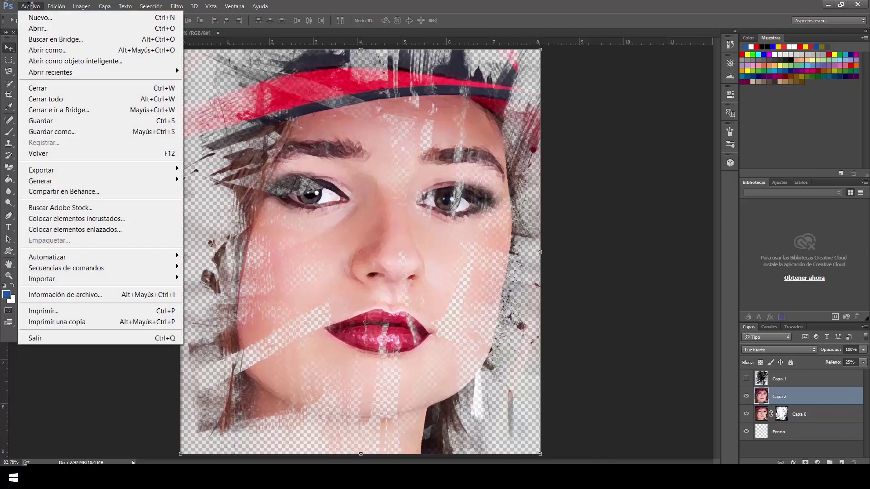
pyautogui.click(38, 28)
pyautogui.doubleClick(306, 159)
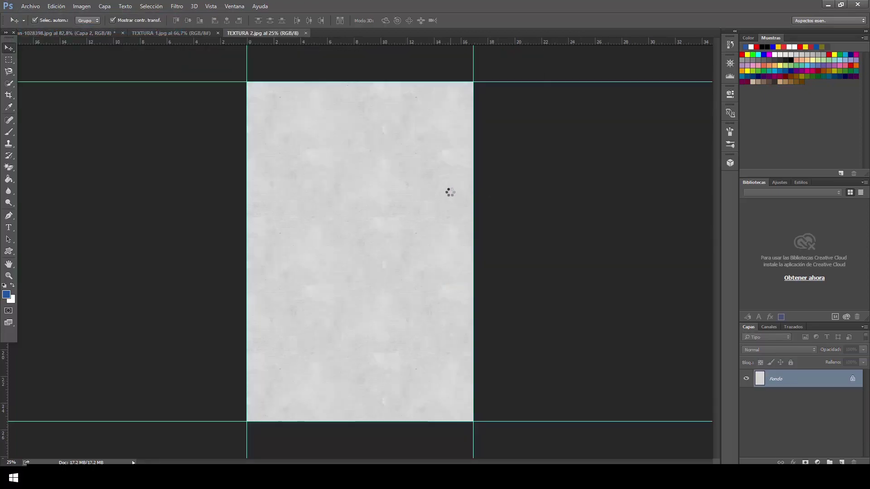
pyautogui.hotkey('ctrl', 'a')
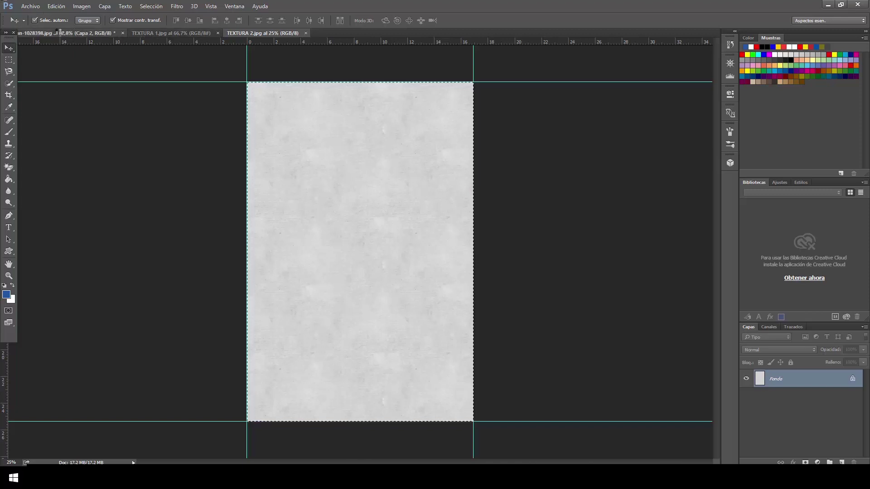
pyautogui.click(68, 33)
pyautogui.hotkey('ctrl', 'v')
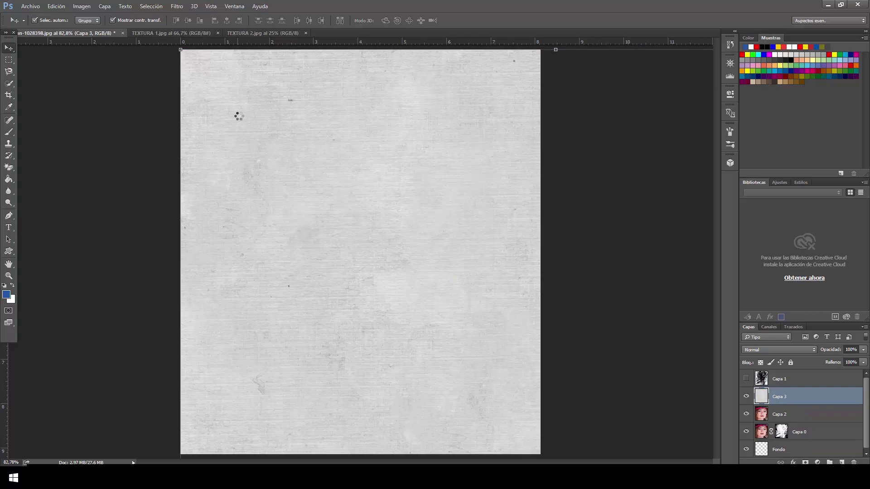
pyautogui.moveTo(234, 95); pyautogui.dragTo(235, 95)
# Blend the texture layer Capa 3 in Multiplicar and keep it selected after checking Capa 1
pyautogui.click(812, 350)
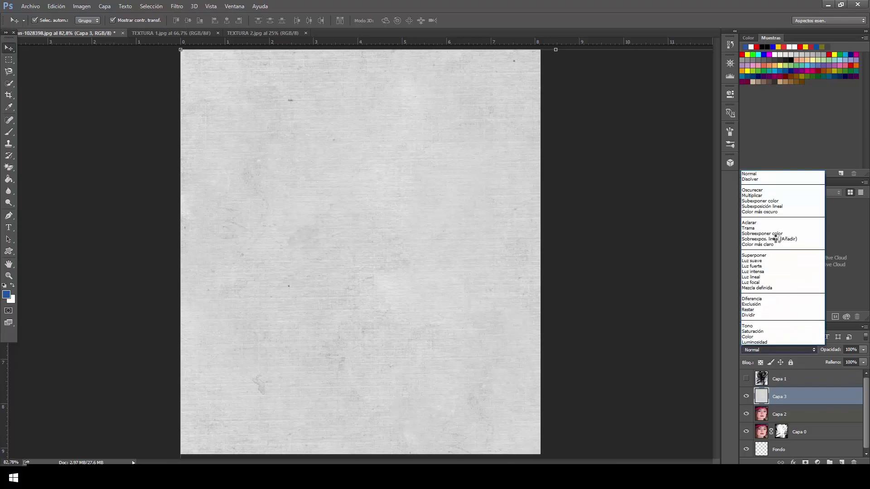
pyautogui.click(761, 195)
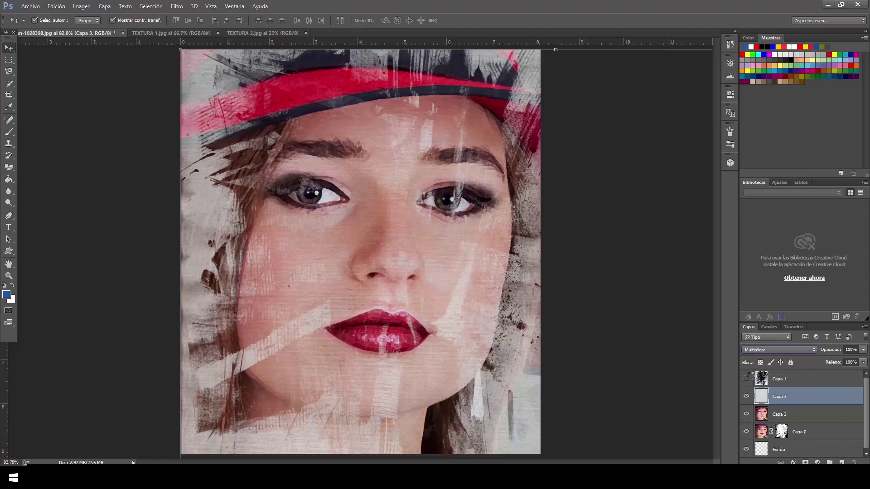
pyautogui.click(746, 378)
pyautogui.click(801, 378)
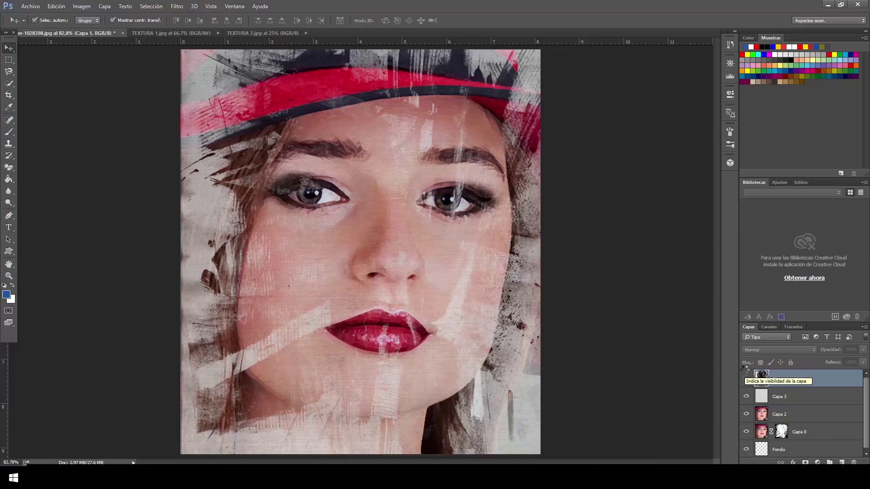
pyautogui.click(796, 398)
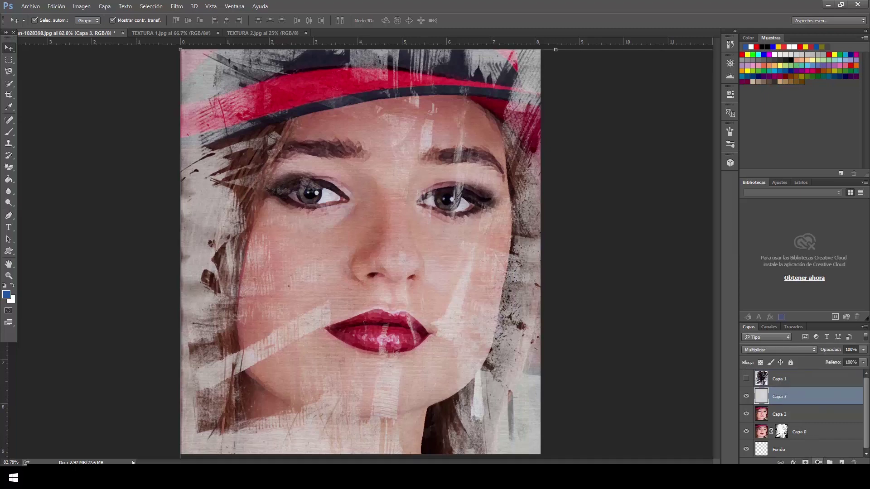
pyautogui.click(818, 462)
# Add an inverted Gradient Map layer blended in Superponer at 35% fill
pyautogui.click(810, 446)
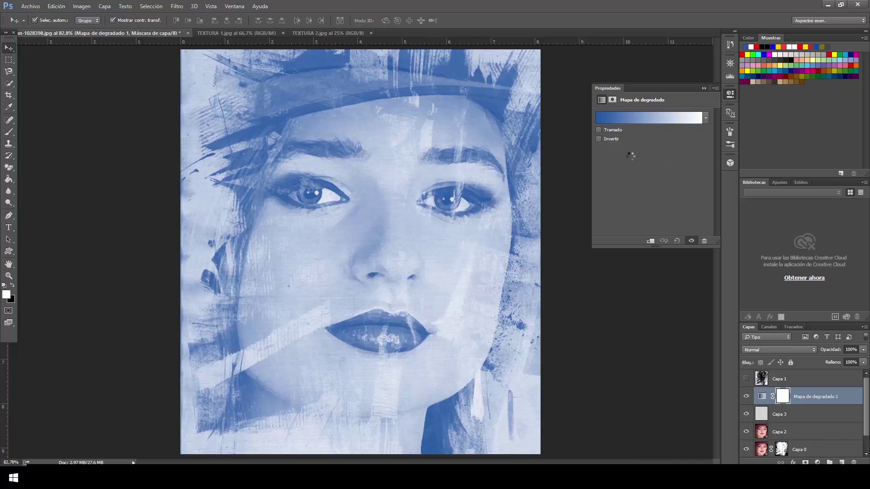
pyautogui.click(599, 139)
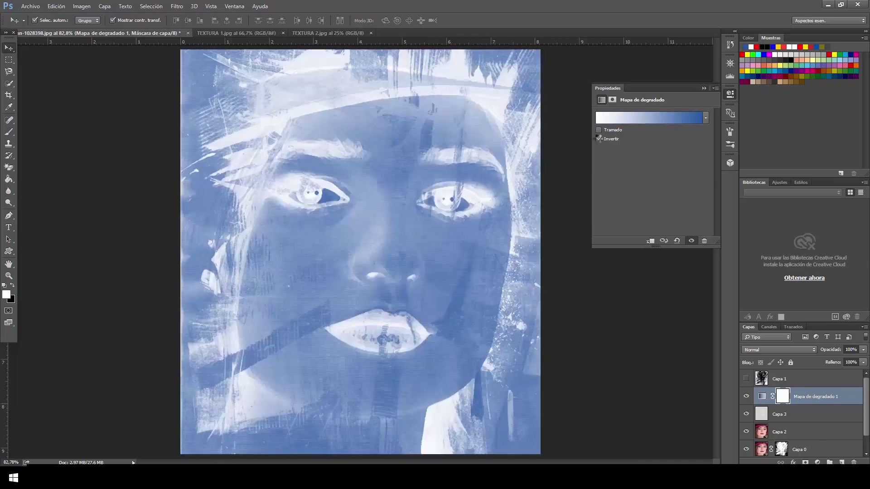
pyautogui.click(813, 350)
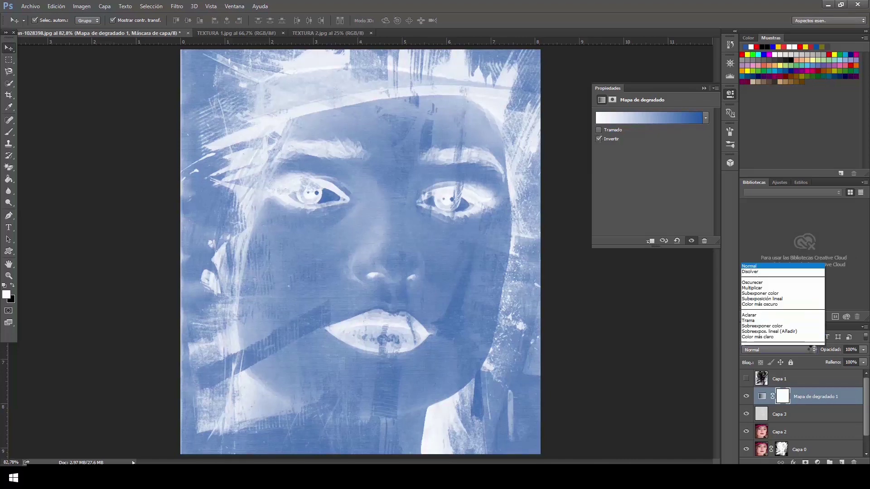
pyautogui.click(813, 348)
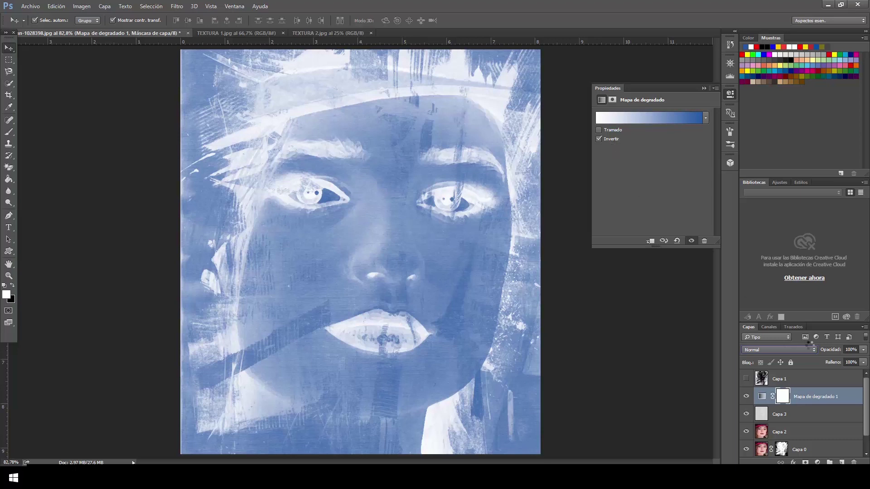
pyautogui.click(813, 349)
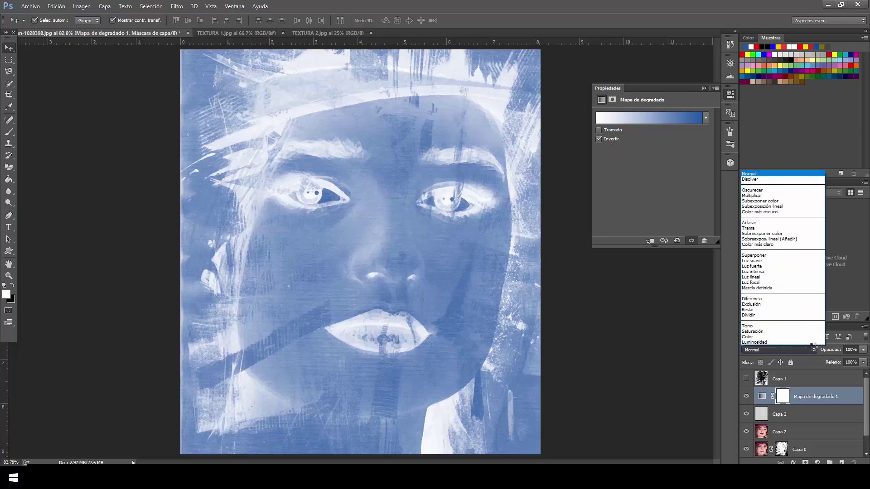
pyautogui.click(765, 255)
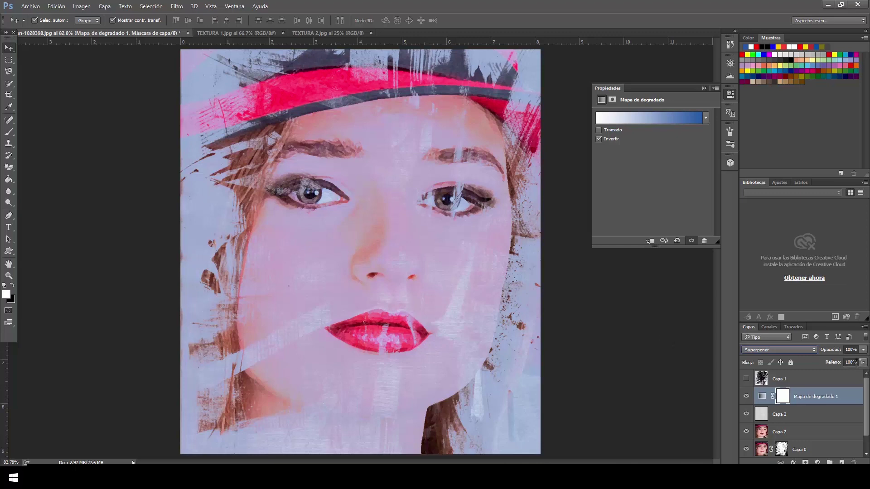
pyautogui.click(859, 361)
pyautogui.write('35')
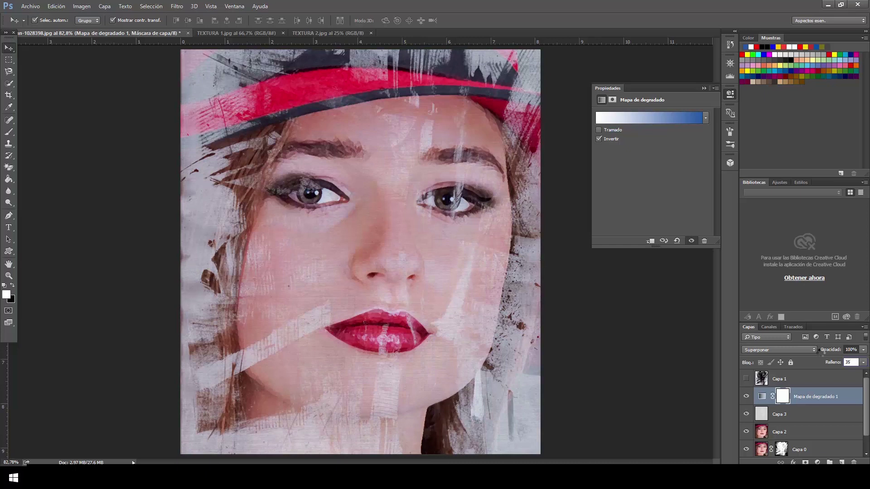
pyautogui.click(817, 462)
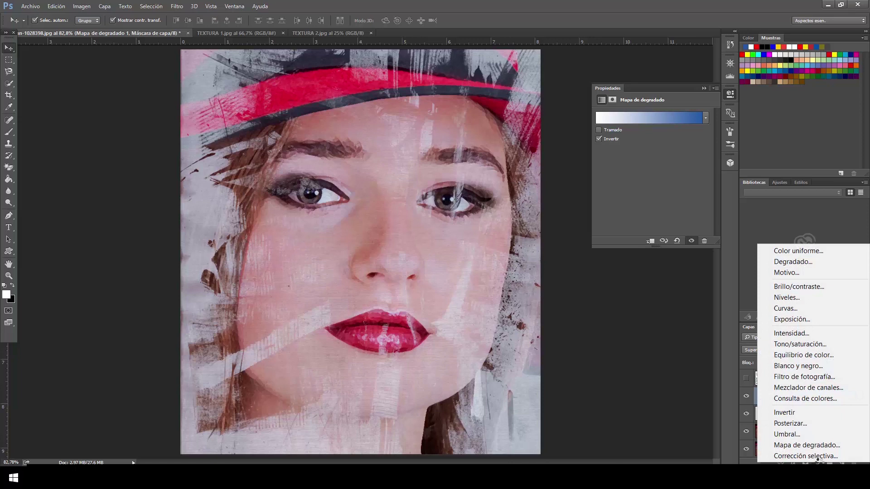
# Add an Intensidad vibrance adjustment layer set to 70
pyautogui.click(796, 334)
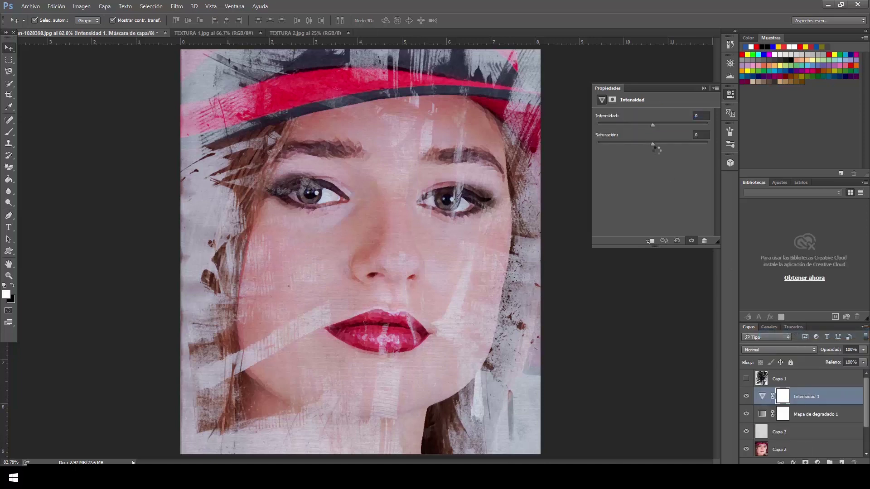
pyautogui.write('70')
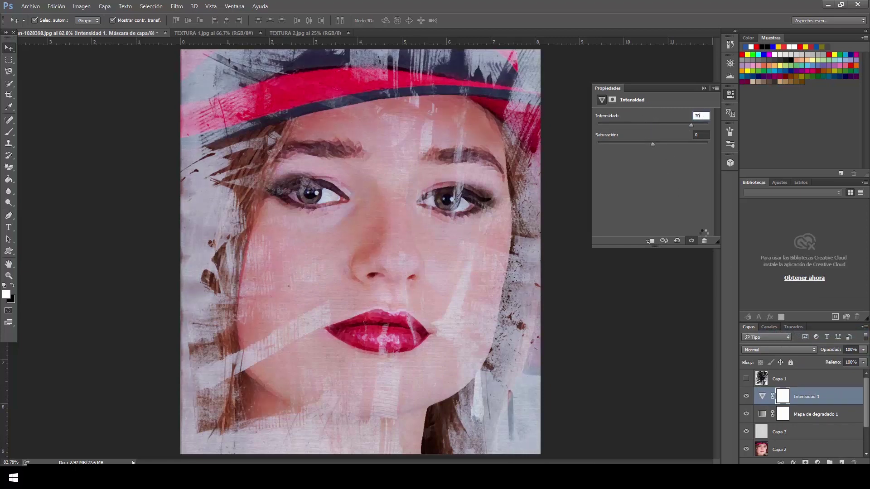
pyautogui.press('Return')
pyautogui.click(704, 88)
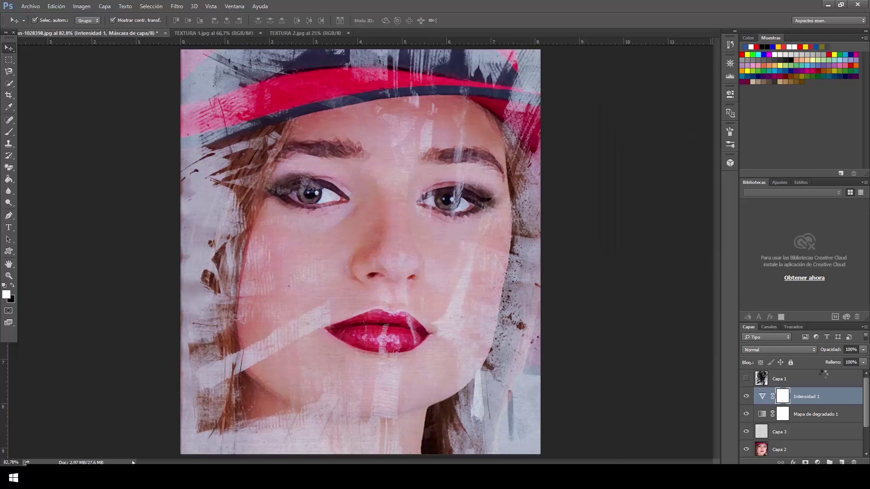
# Add an Exposición adjustment layer with Desplazamiento 0,01
pyautogui.click(817, 462)
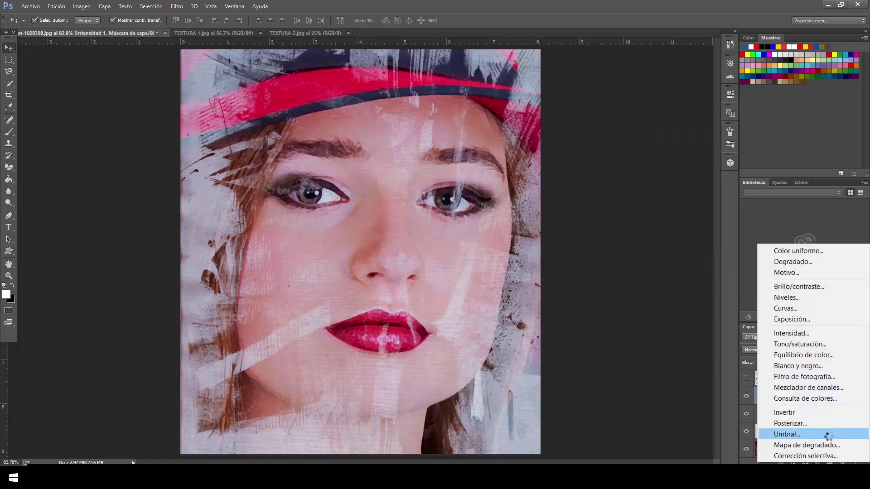
pyautogui.click(818, 321)
pyautogui.write('0,0100')
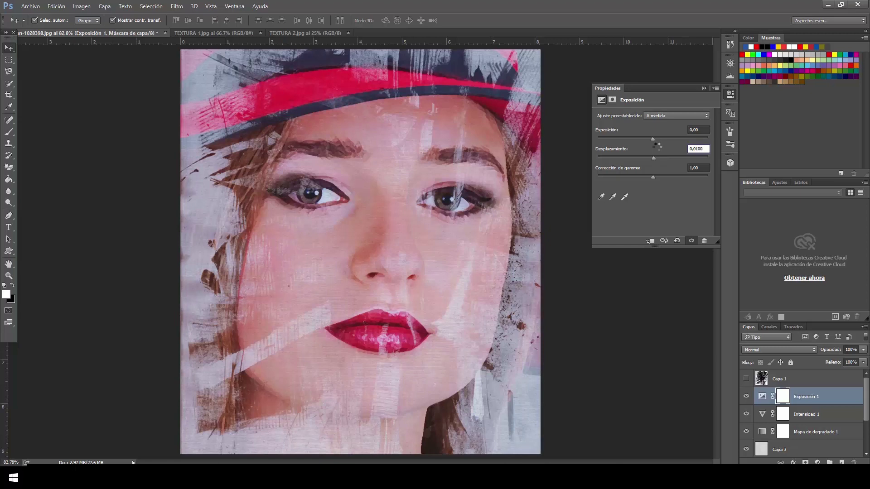
pyautogui.click(704, 88)
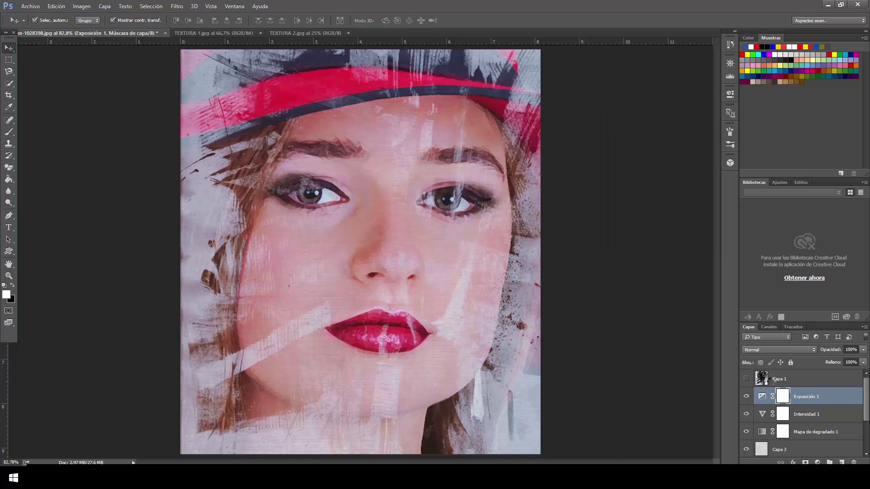
# Toggle the Exposición and Intensidad layers' visibility to compare the look, ending with both shown
pyautogui.scroll(-3, 788, 394)
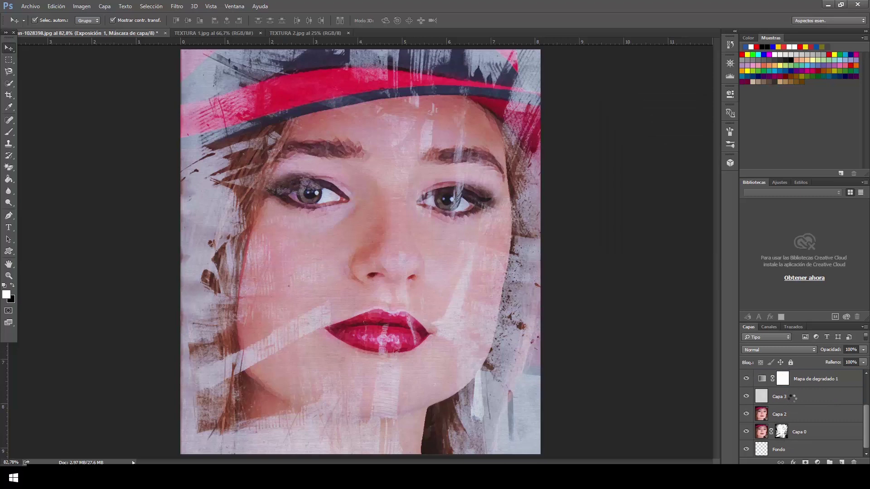
pyautogui.scroll(2, 791, 397)
pyautogui.scroll(-2, 792, 398)
pyautogui.scroll(2, 792, 397)
pyautogui.click(745, 377)
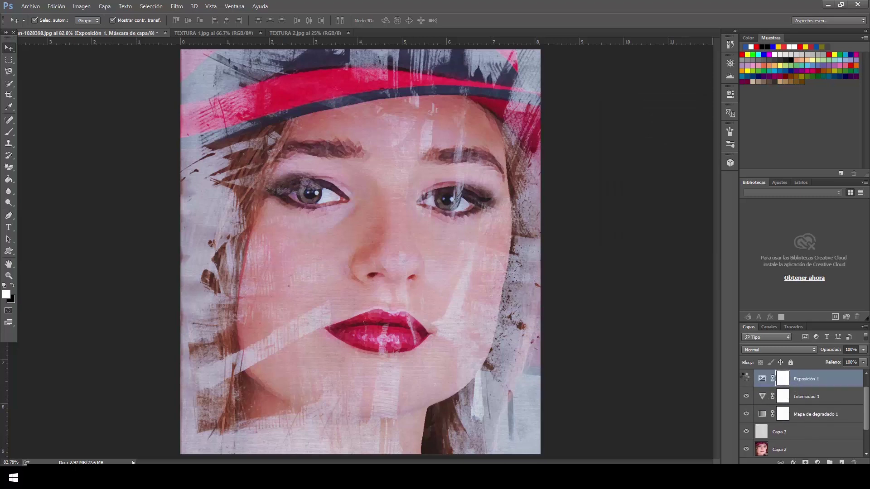
pyautogui.click(745, 378)
pyautogui.click(745, 396)
pyautogui.click(745, 414)
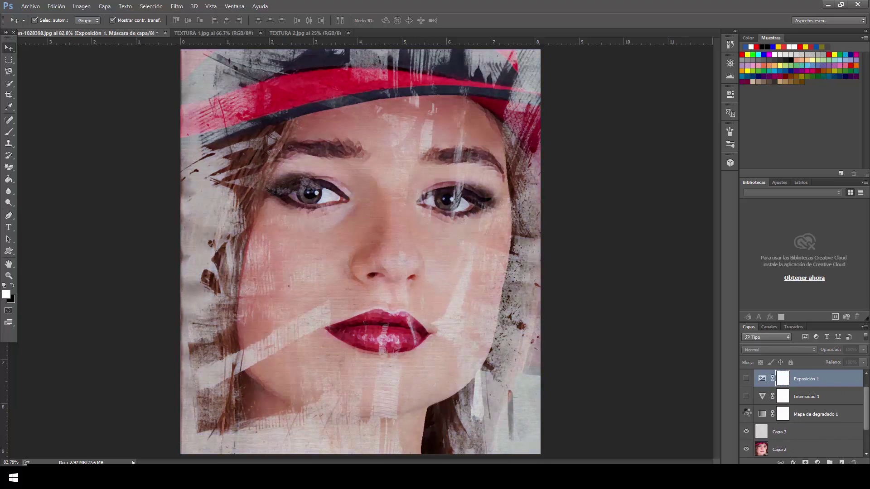
pyautogui.click(746, 396)
pyautogui.click(745, 378)
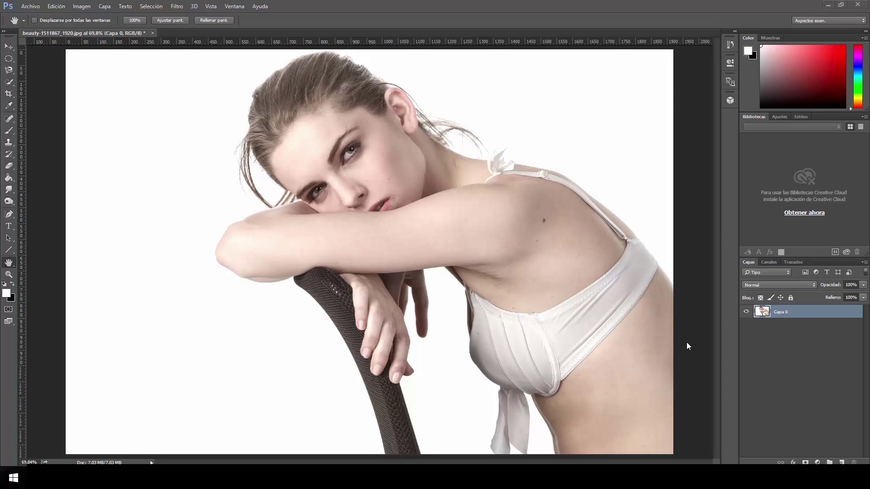
# Apply Sombras/iluminaciones with Sombras at 100 to the chair photo
pyautogui.click(87, 9)
pyautogui.moveTo(91, 34)
pyautogui.click(323, 225)
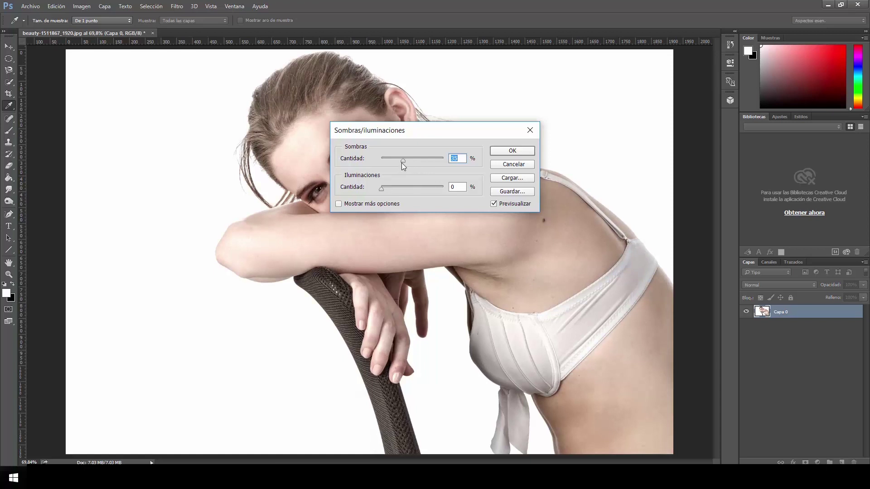
pyautogui.moveTo(403, 161); pyautogui.dragTo(455, 163)
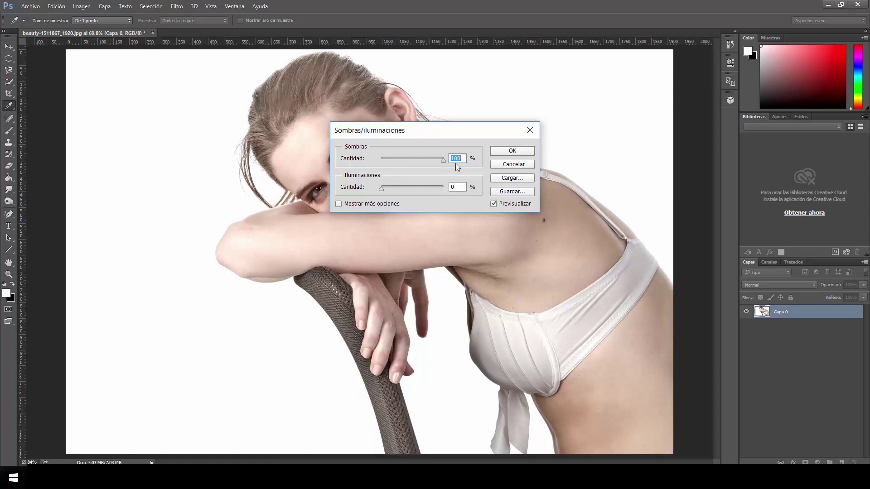
pyautogui.click(512, 151)
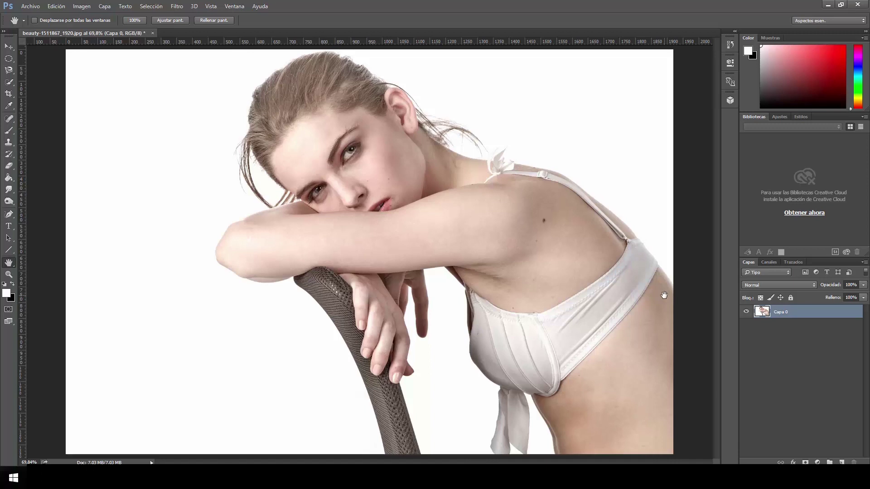
# Duplicate the photo layer and desaturate the copy to black and white
pyautogui.hotkey('ctrl', 'j')
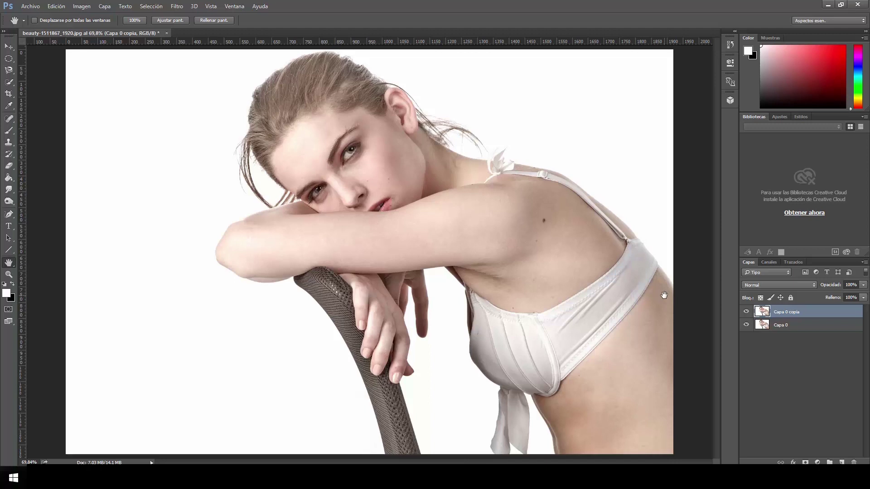
pyautogui.click(81, 5)
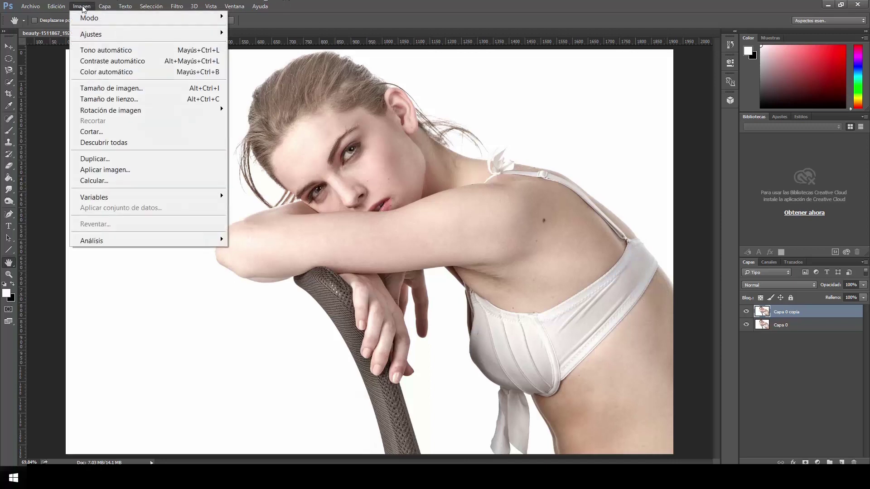
pyautogui.moveTo(90, 34)
pyautogui.click(342, 251)
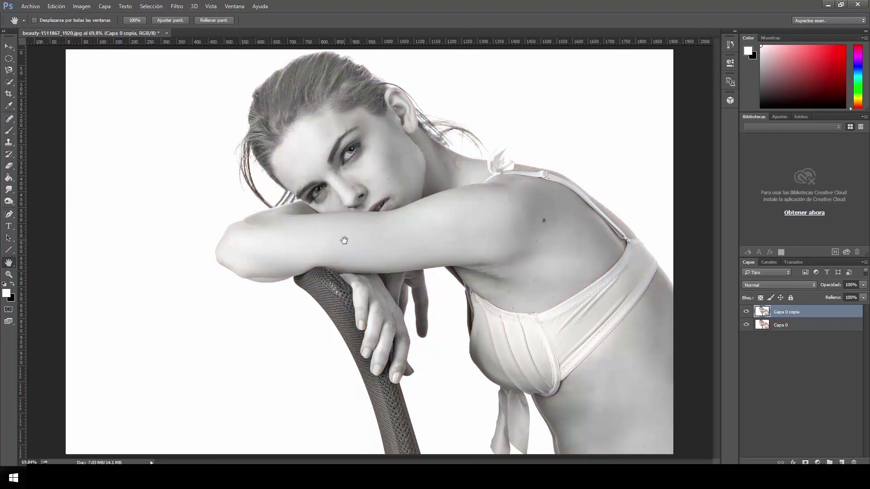
# Invert the black-and-white copy and blend it in Sobreexpos. lineal
pyautogui.hotkey('ctrl', 'i')
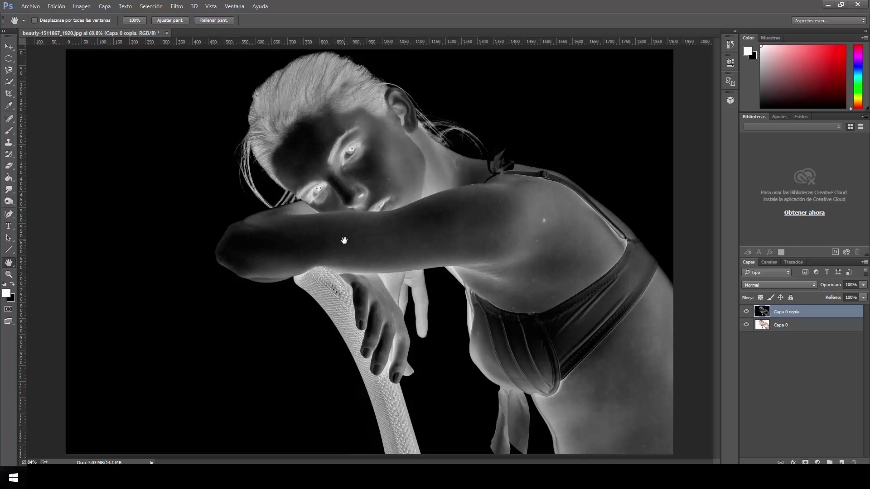
pyautogui.click(811, 286)
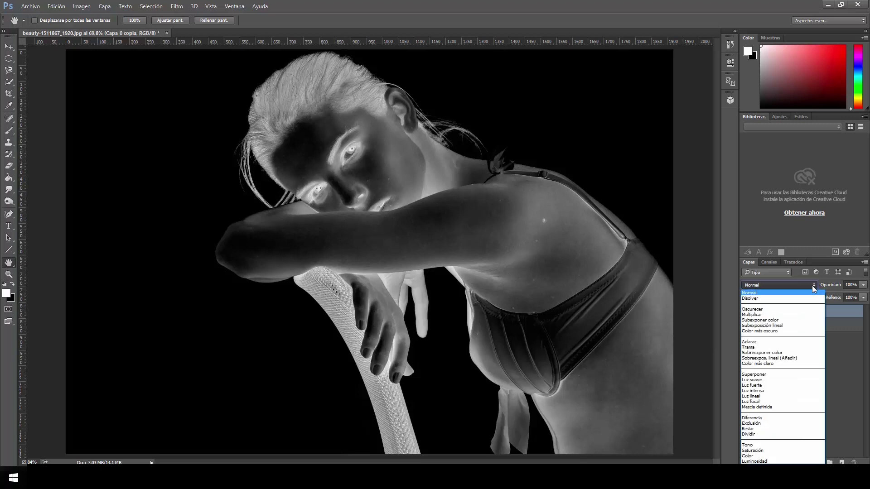
pyautogui.click(780, 357)
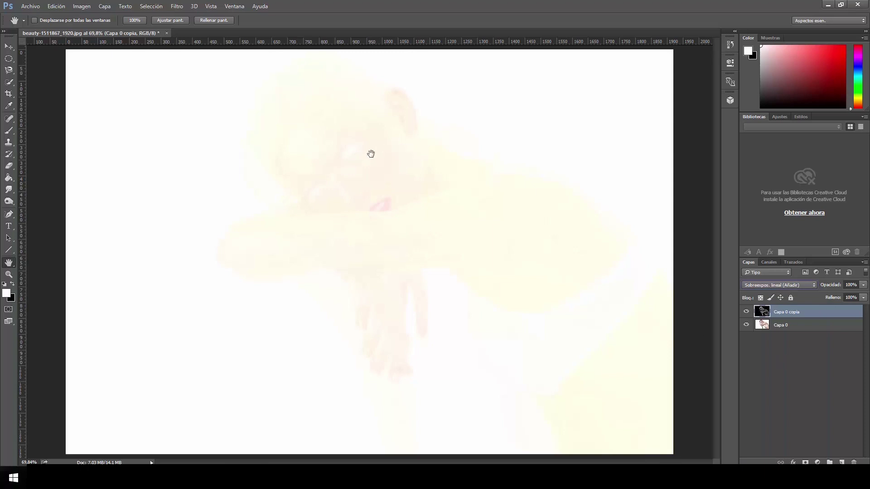
# Apply a Gaussian blur of radius 1000 to the inverted copy and compare it on and off
pyautogui.click(176, 7)
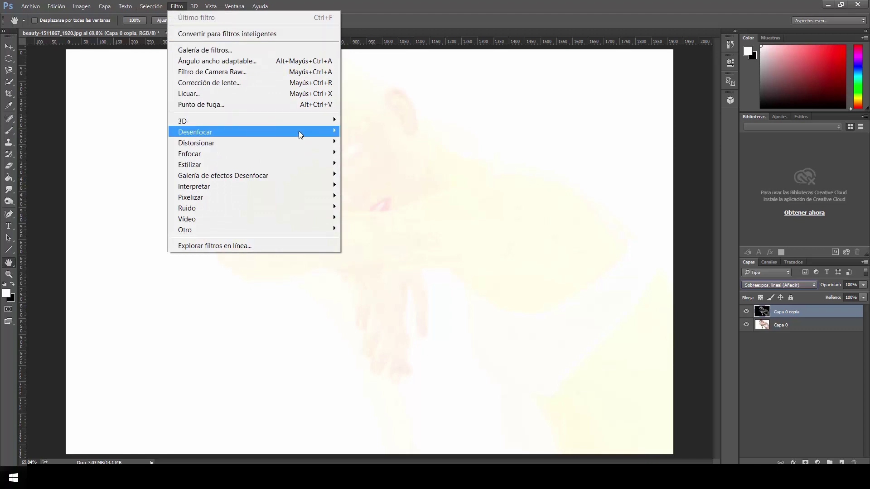
pyautogui.moveTo(204, 132)
pyautogui.click(428, 208)
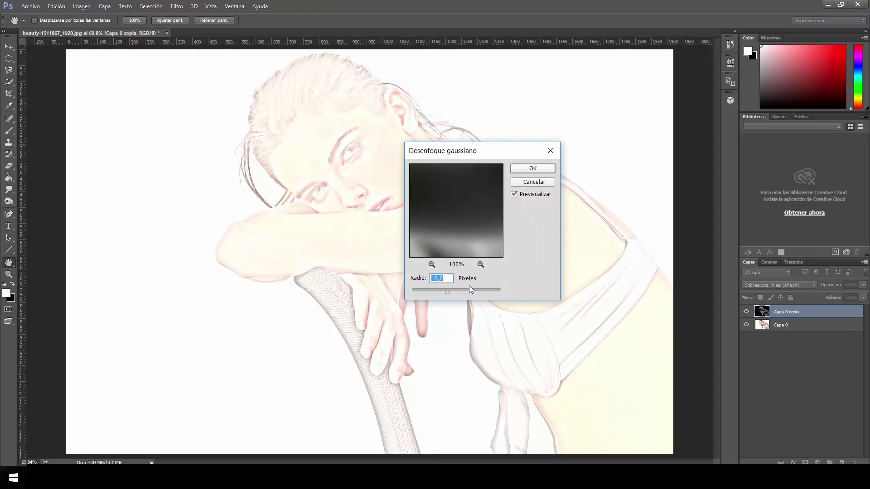
pyautogui.moveTo(448, 293); pyautogui.dragTo(513, 295)
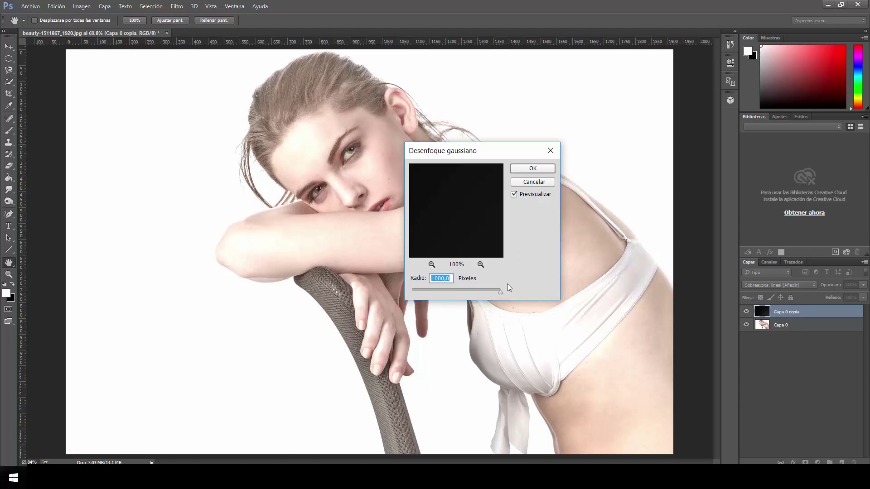
pyautogui.click(538, 170)
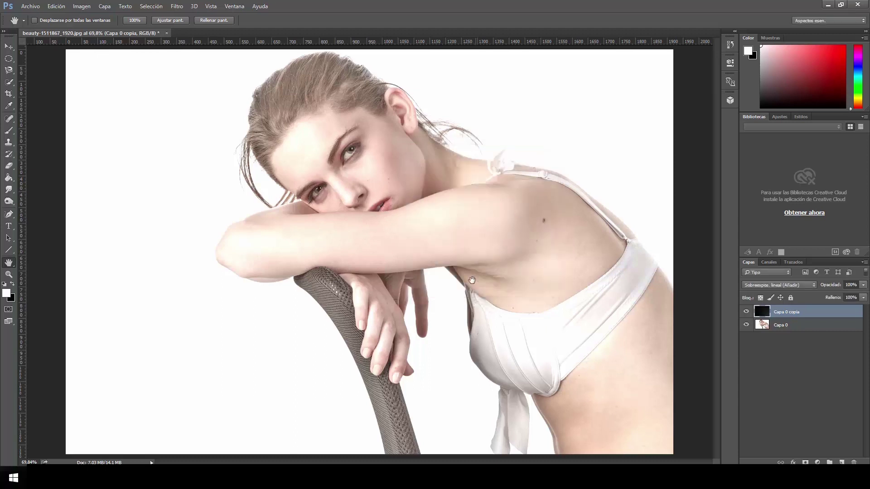
pyautogui.click(746, 312)
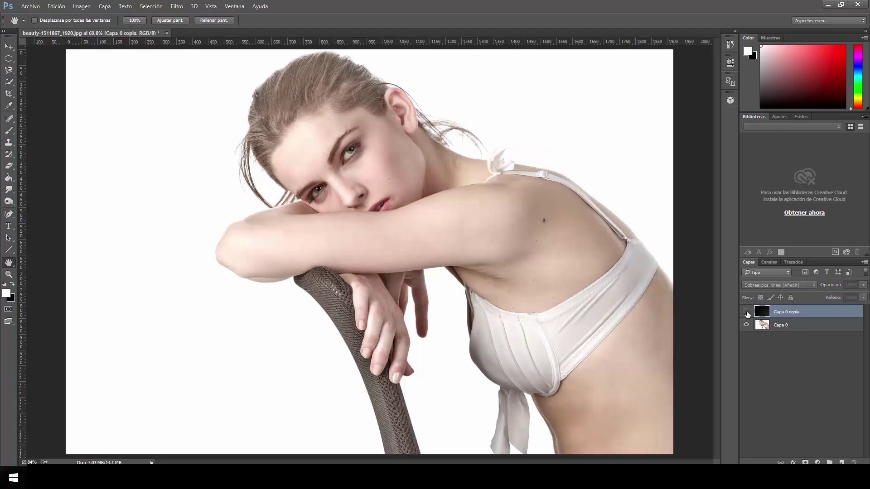
pyautogui.click(746, 312)
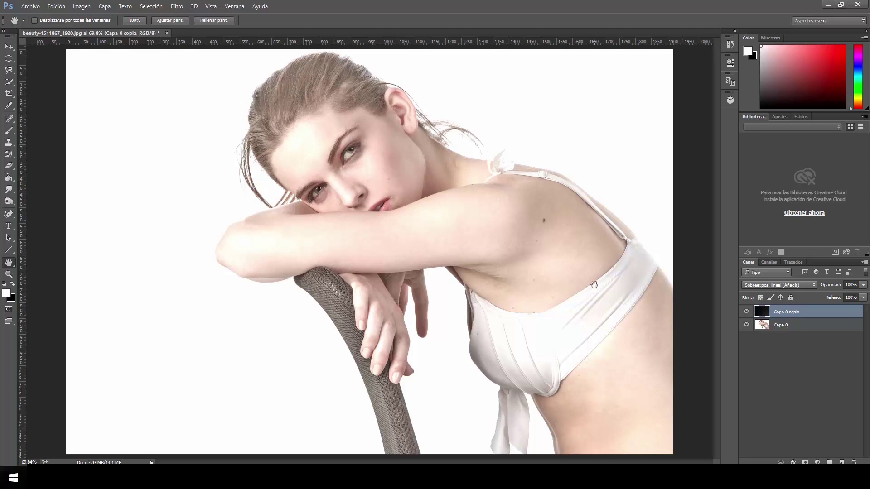
# Merge all visible layers into a new Capa 1 layer with Ctrl+Alt+Shift+E
pyautogui.hotkey('ctrl', 'shift', 'alt', 'e')
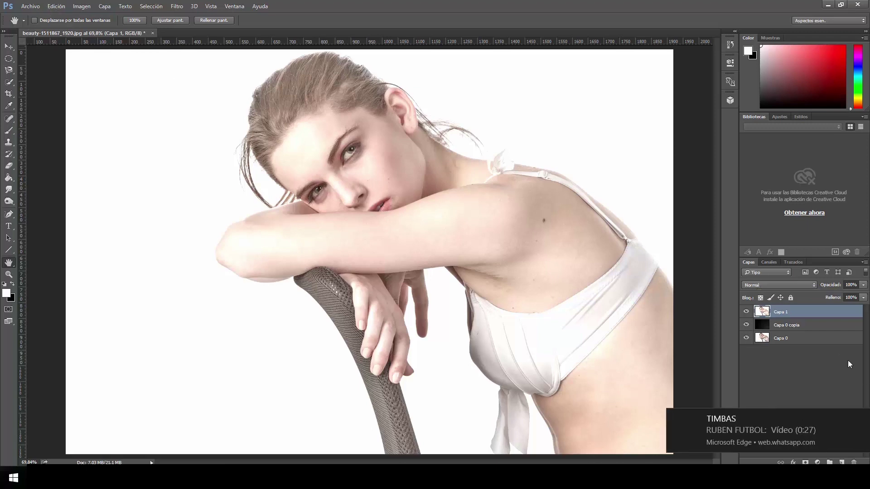
pyautogui.click(859, 417)
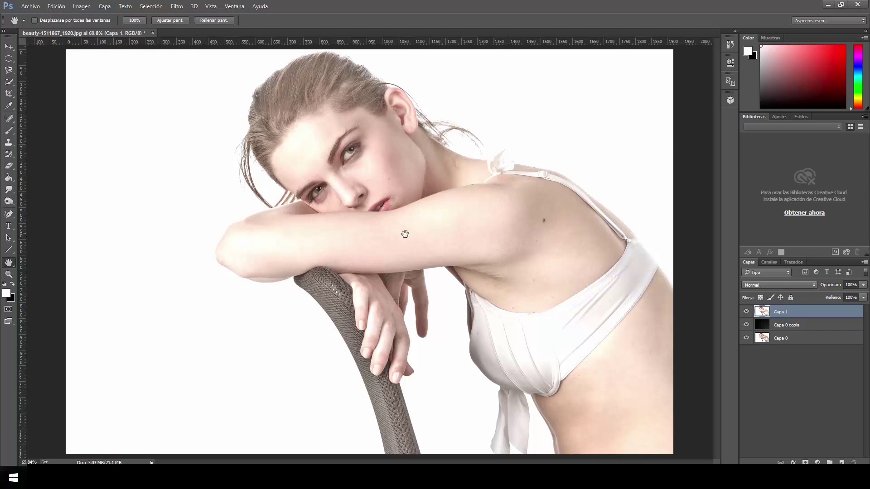
pyautogui.click(30, 6)
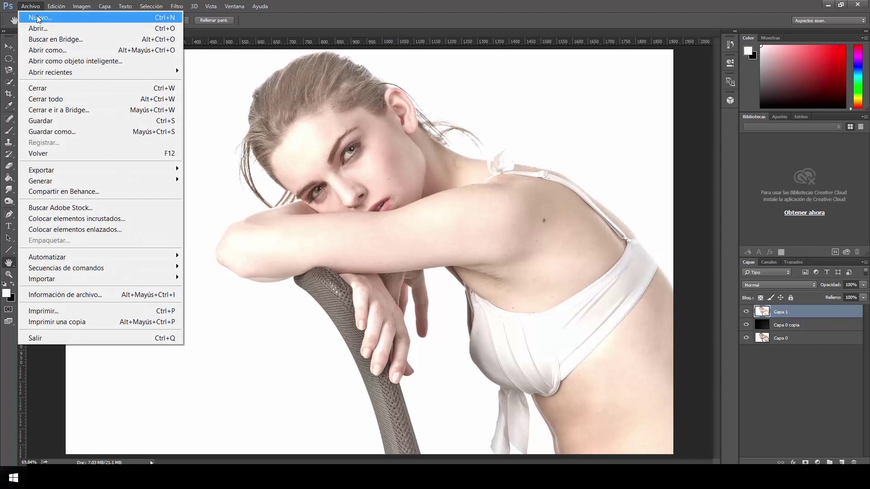
# Create a new blank 1920×1080 document and fit it to the window
pyautogui.click(38, 18)
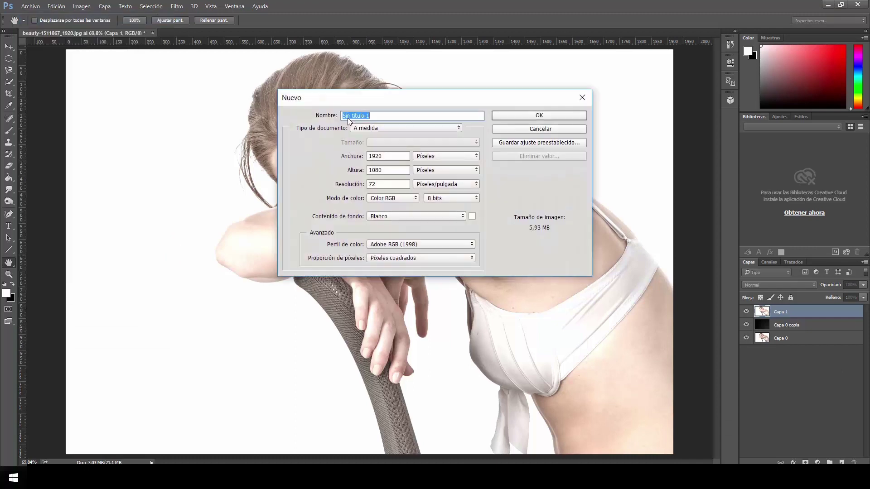
pyautogui.click(517, 116)
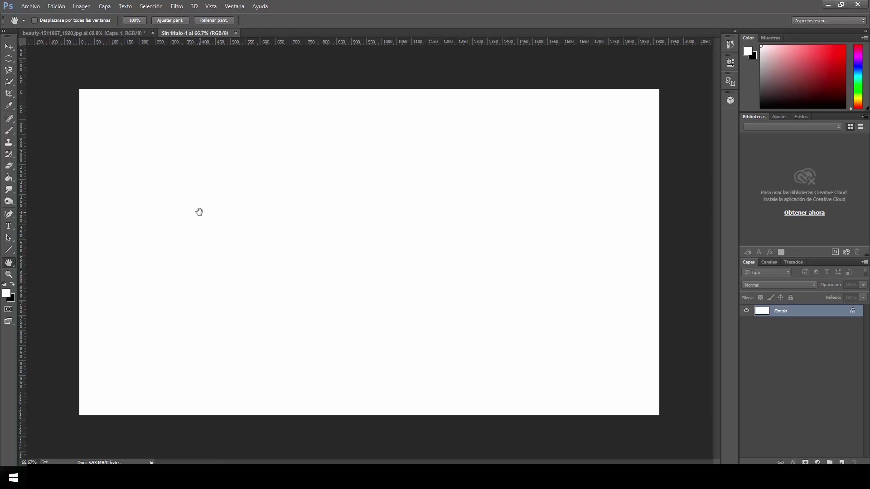
pyautogui.doubleClick(8, 263)
# Set the foreground colour to hex DADCAC and Paint Bucket-fill the canvas with it
pyautogui.click(6, 293)
pyautogui.moveTo(566, 246); pyautogui.dragTo(371, 211)
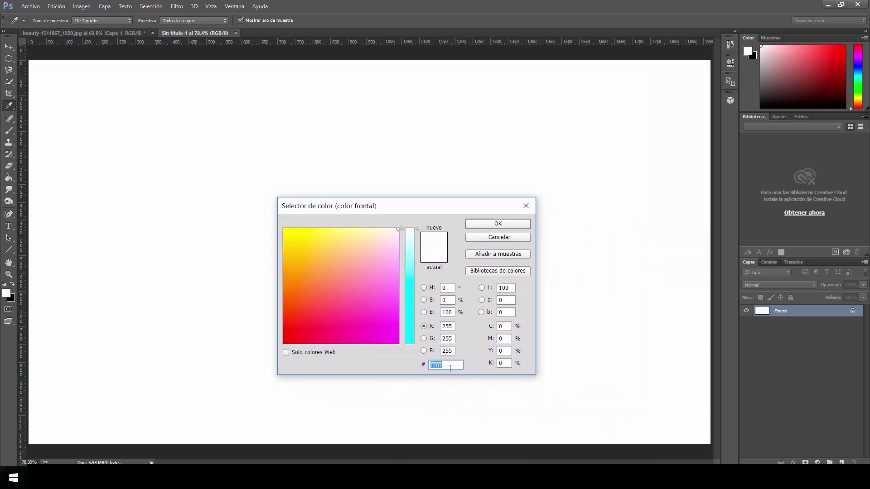
pyautogui.press('BackSpace')
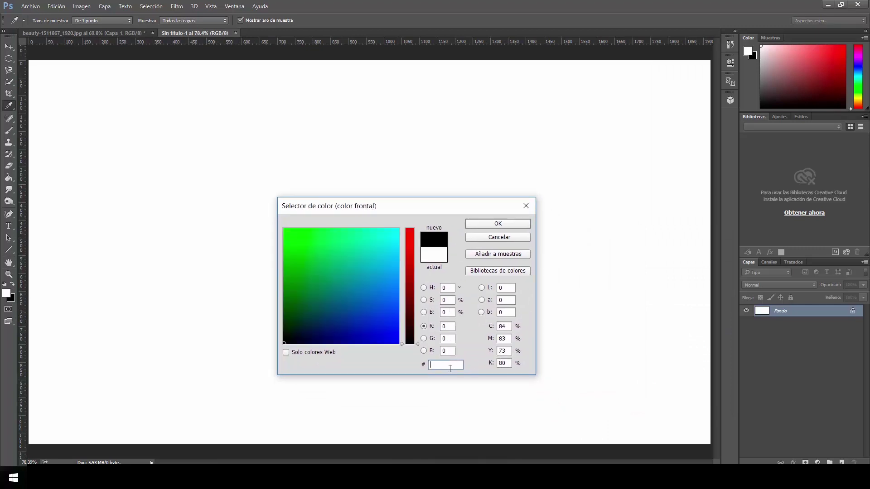
pyautogui.write('DAD')
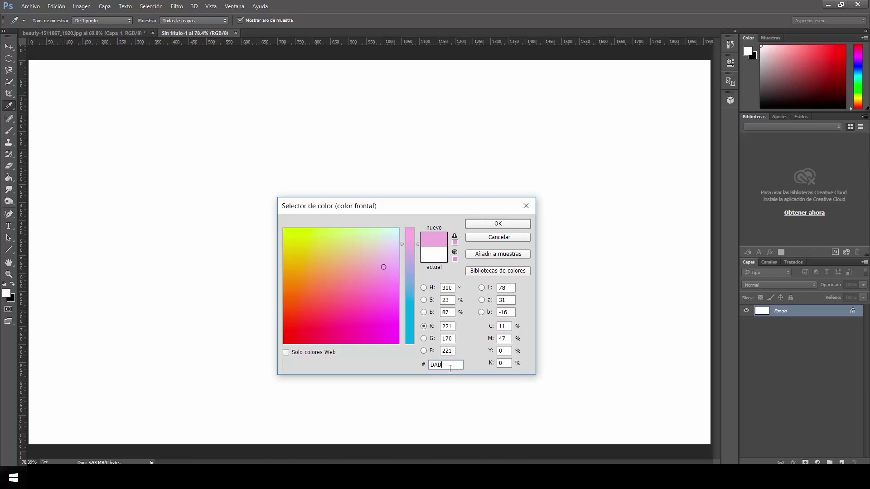
pyautogui.write('CA')
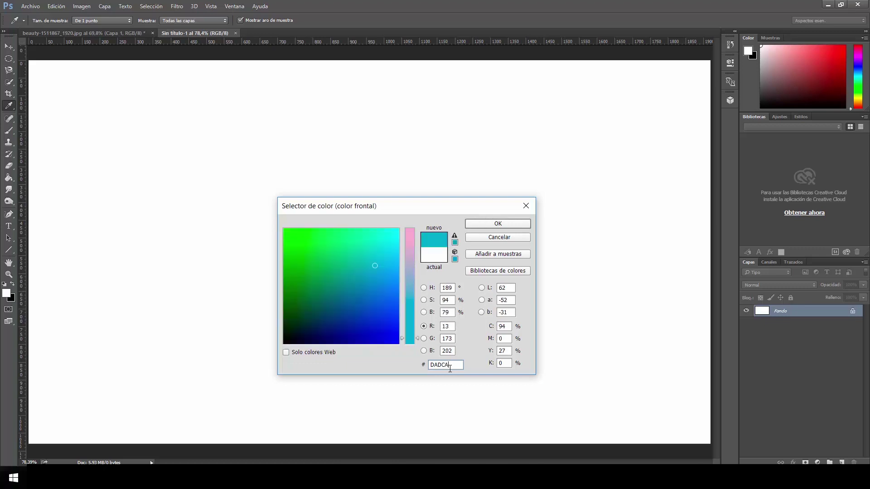
pyautogui.write('C')
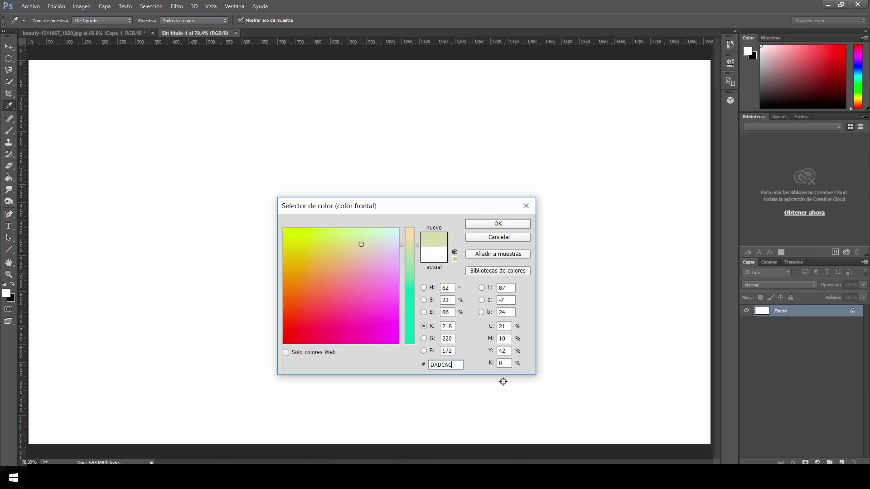
pyautogui.click(498, 223)
pyautogui.press('h')
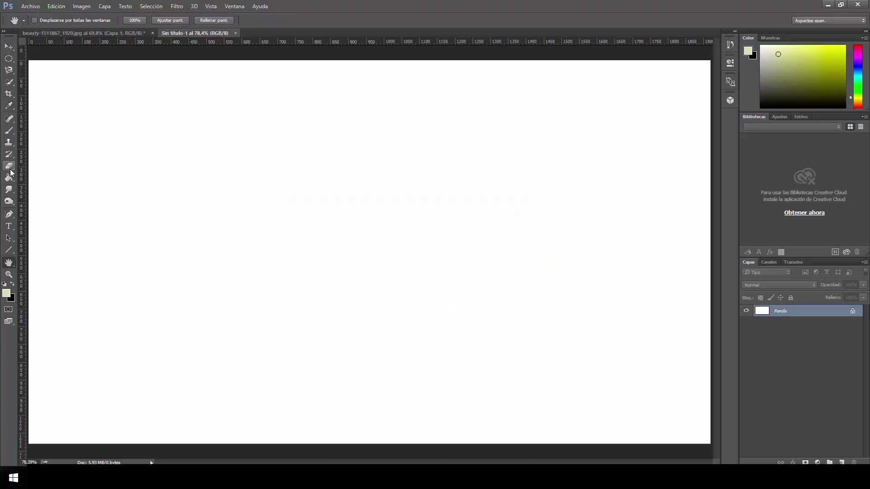
pyautogui.click(9, 177)
pyautogui.click(192, 197)
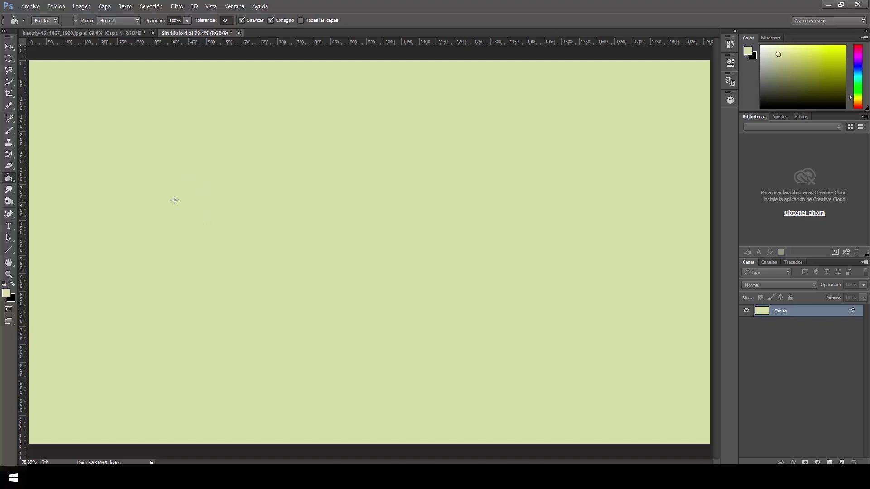
pyautogui.click(180, 6)
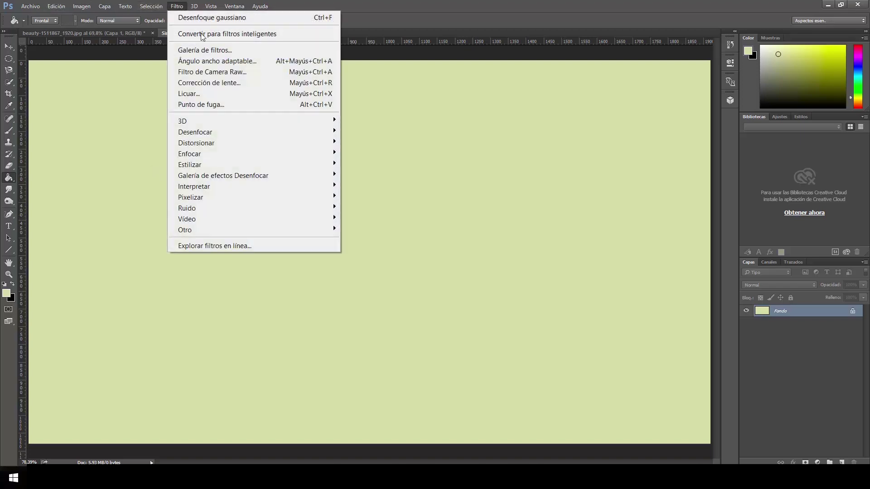
pyautogui.moveTo(251, 208)
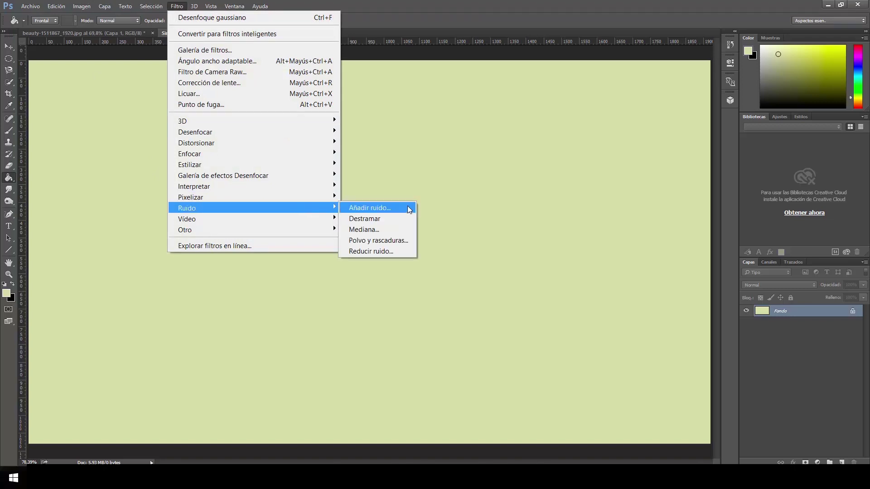
# Apply Add Noise at 15%, Gaussian and monochromatic, to the pale green canvas
pyautogui.click(406, 207)
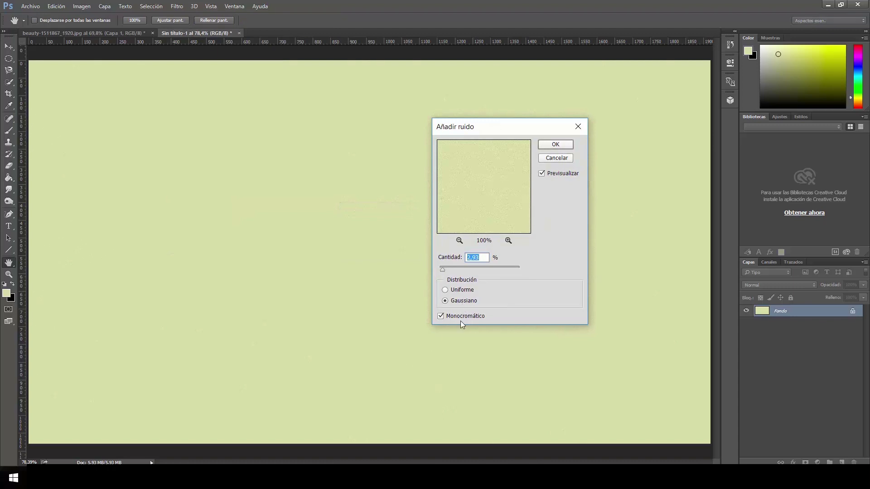
pyautogui.write('15')
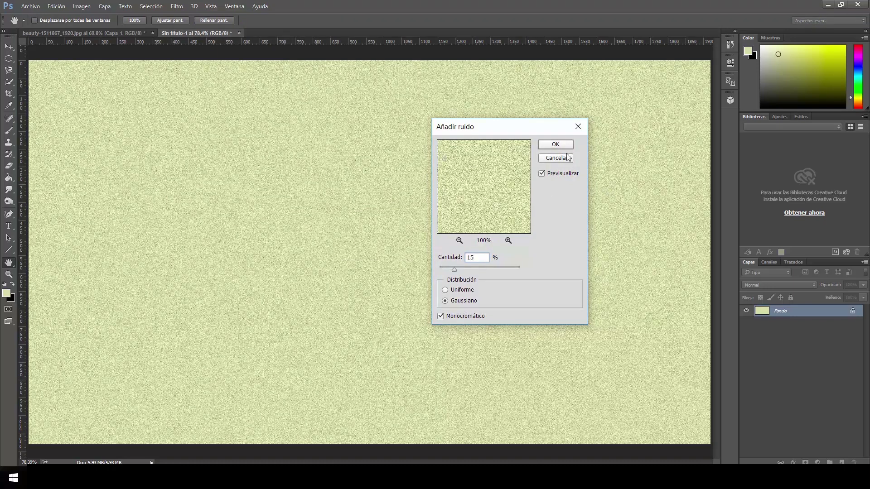
pyautogui.click(555, 145)
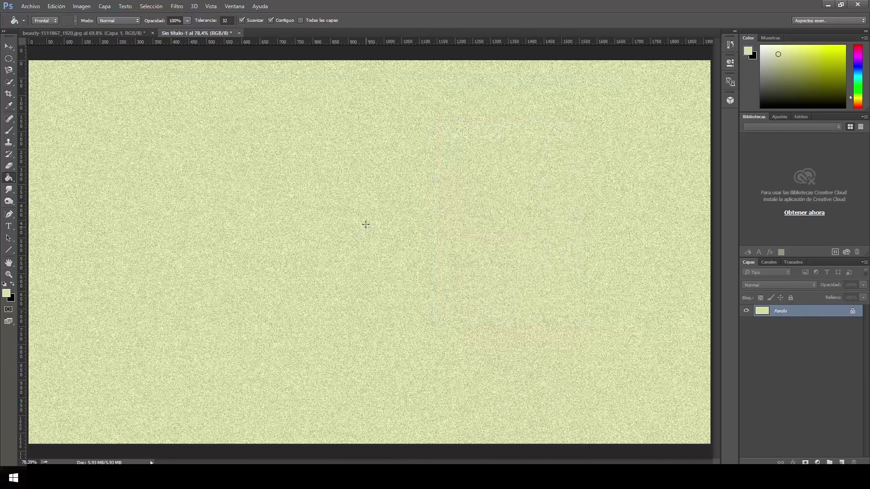
pyautogui.click(100, 34)
# Select the highlights of the woman's photo with Color Range set to Iluminaciones
pyautogui.press('ctrl')
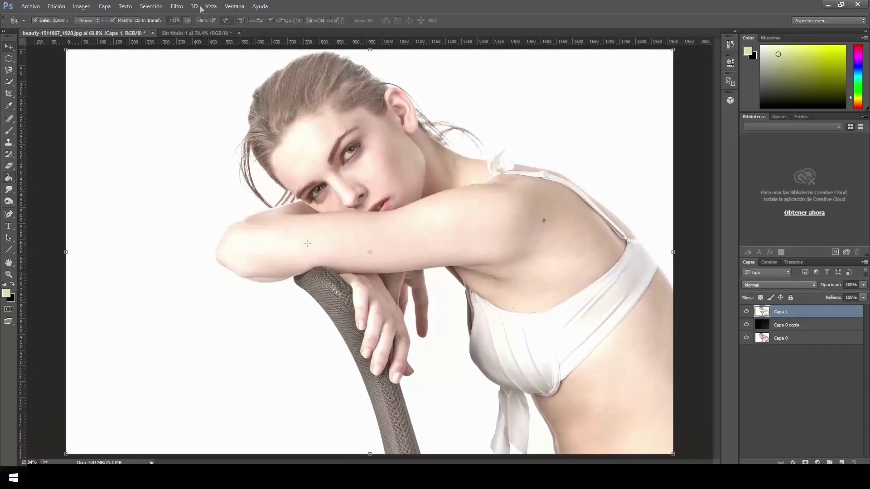
pyautogui.click(151, 6)
pyautogui.click(267, 115)
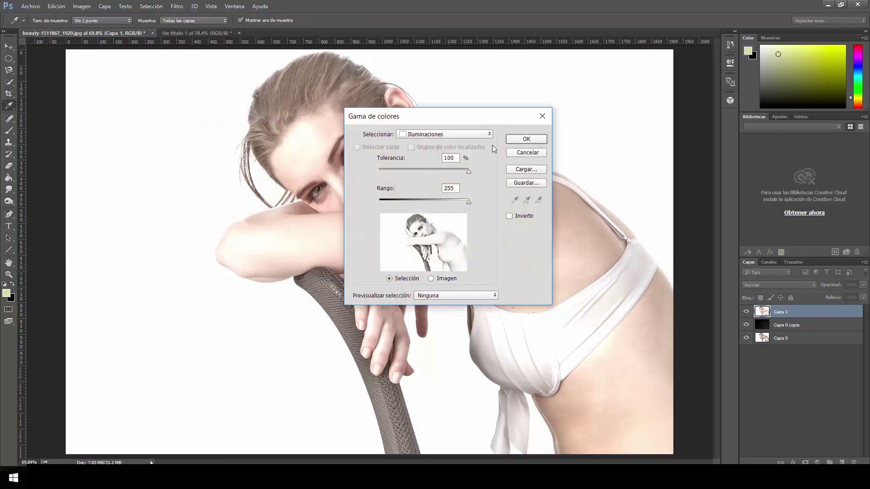
pyautogui.click(489, 134)
pyautogui.click(453, 222)
pyautogui.click(515, 140)
pyautogui.press('v')
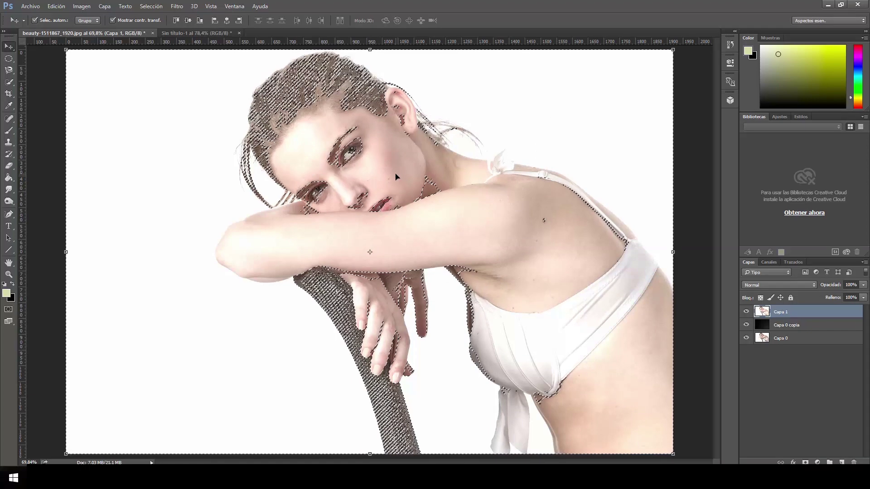
# Invert the selection so it covers the darker non-highlight areas
pyautogui.press('ctrl')
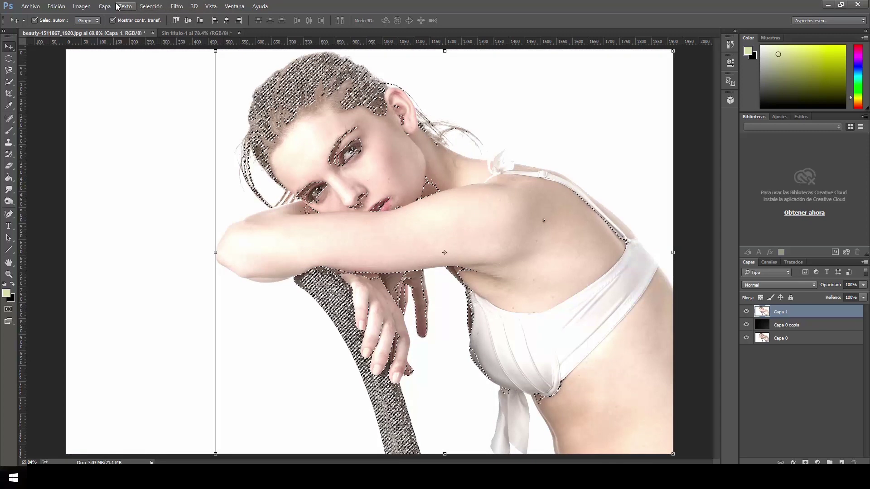
pyautogui.click(154, 6)
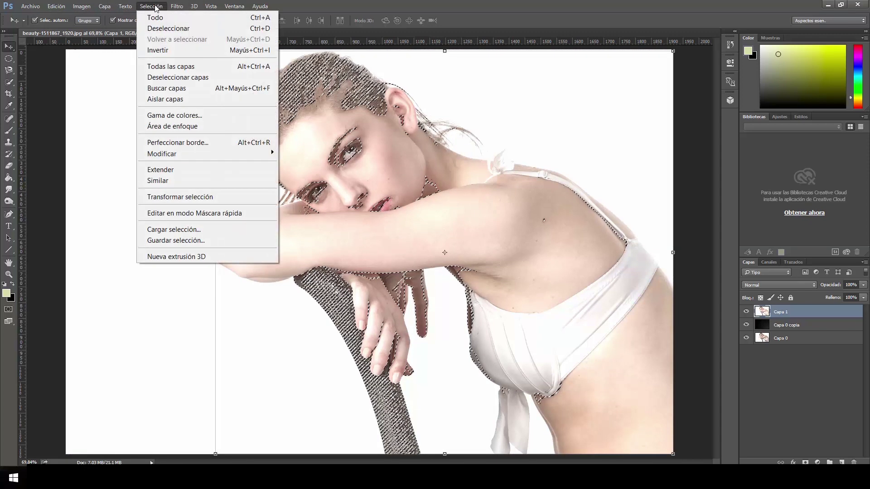
pyautogui.click(239, 49)
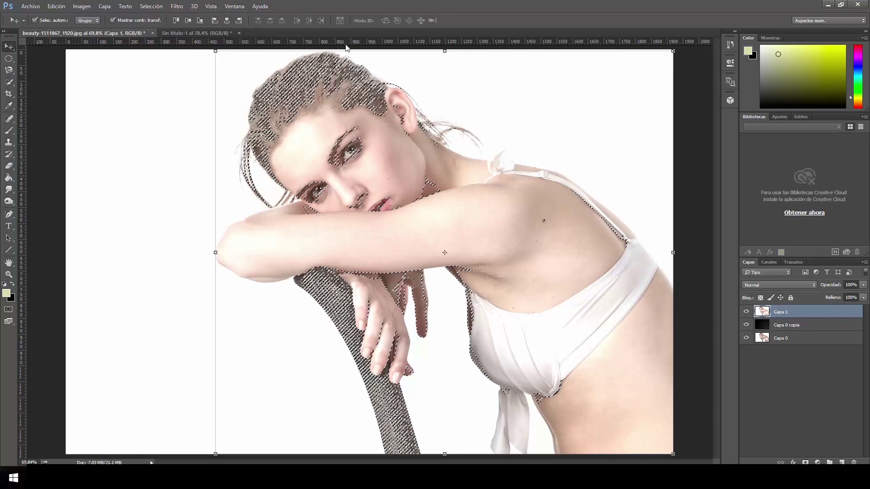
pyautogui.click(56, 6)
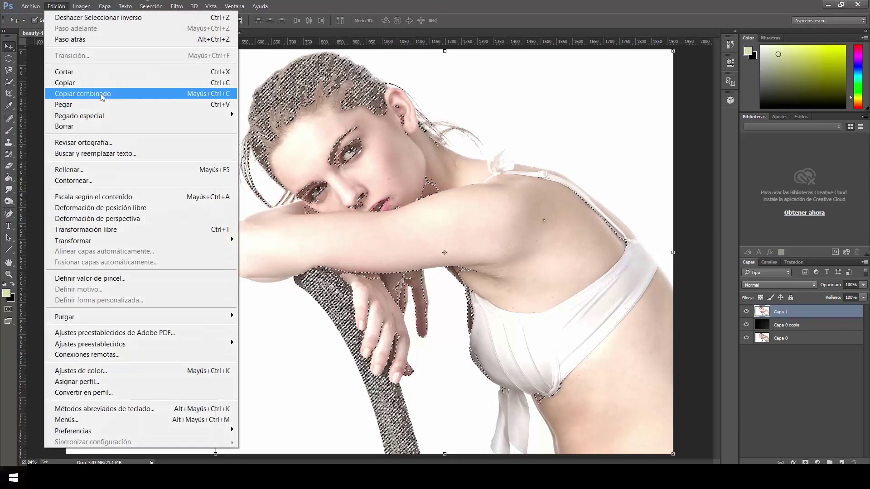
# Copy the merged selection and paste it into the Sin título-1 noise canvas
pyautogui.click(90, 83)
pyautogui.click(176, 33)
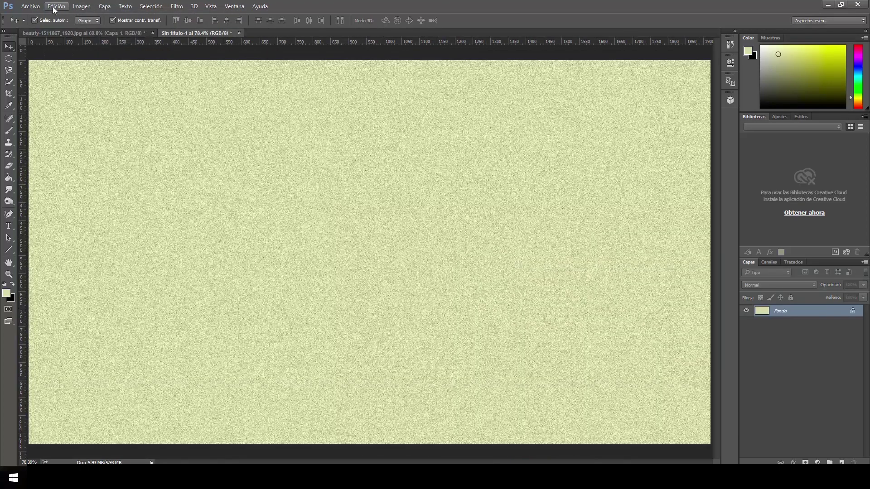
pyautogui.click(52, 6)
pyautogui.click(120, 103)
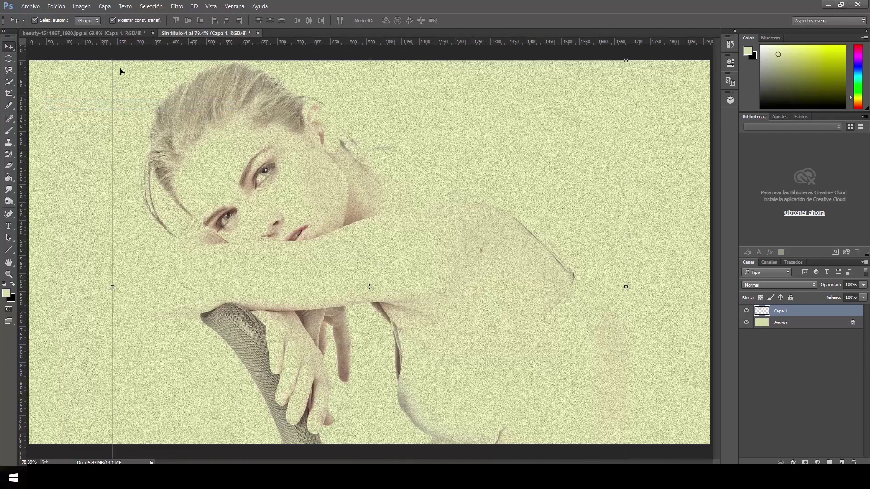
# Resize and reposition the pasted woman layer to fill most of the frame
pyautogui.moveTo(112, 60); pyautogui.dragTo(219, 154)
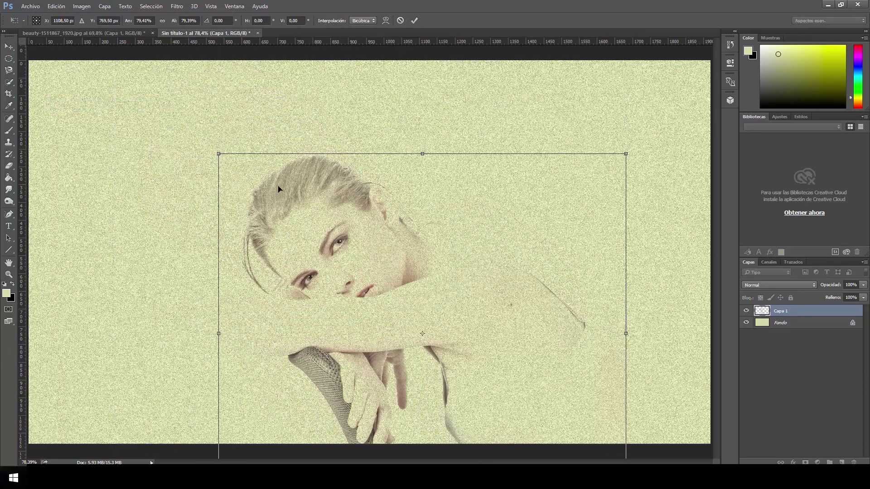
pyautogui.moveTo(278, 189); pyautogui.dragTo(221, 111)
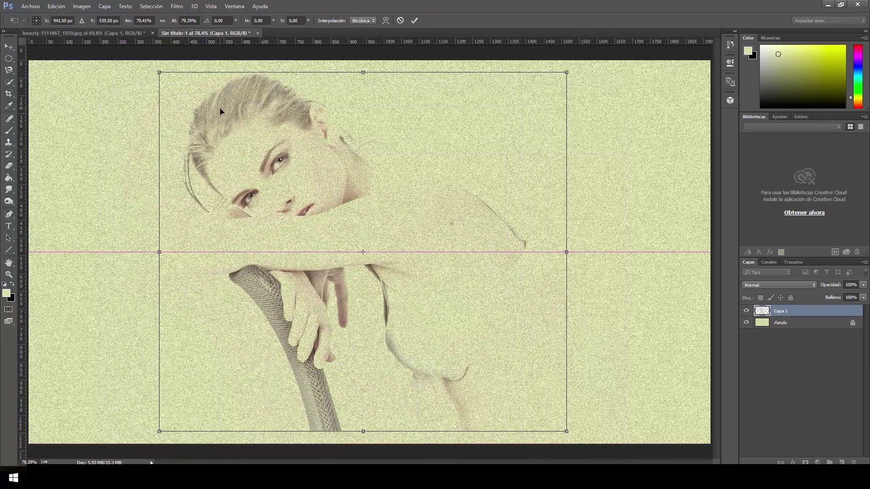
pyautogui.moveTo(567, 72)
pyautogui.mouseDown()
pyautogui.moveTo(595, 67)
pyautogui.moveTo(591, 73)
pyautogui.mouseUp()
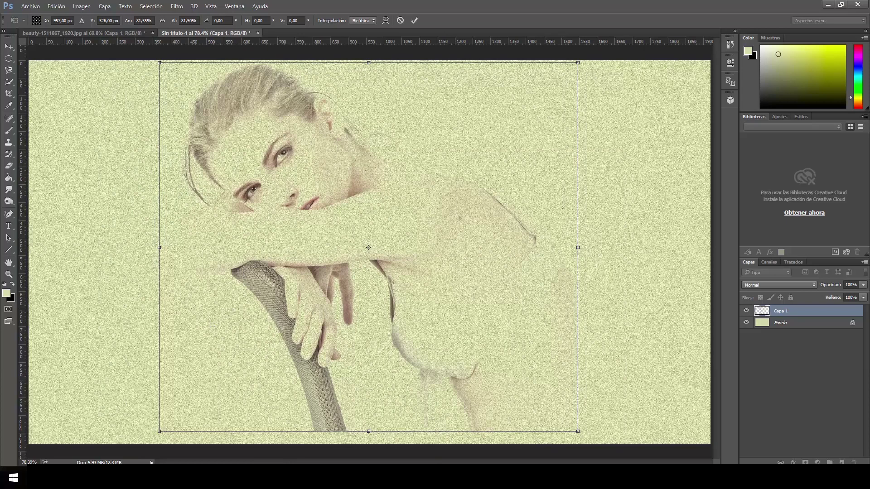
pyautogui.moveTo(159, 431); pyautogui.dragTo(146, 443)
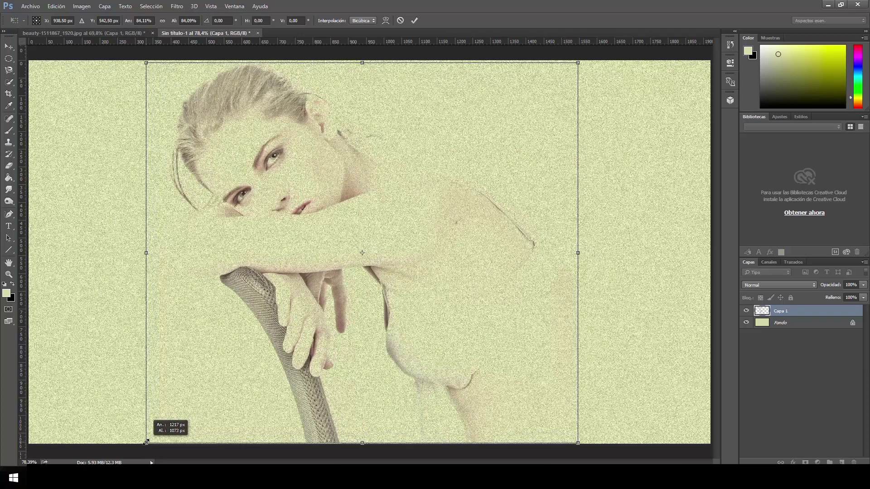
pyautogui.click(415, 18)
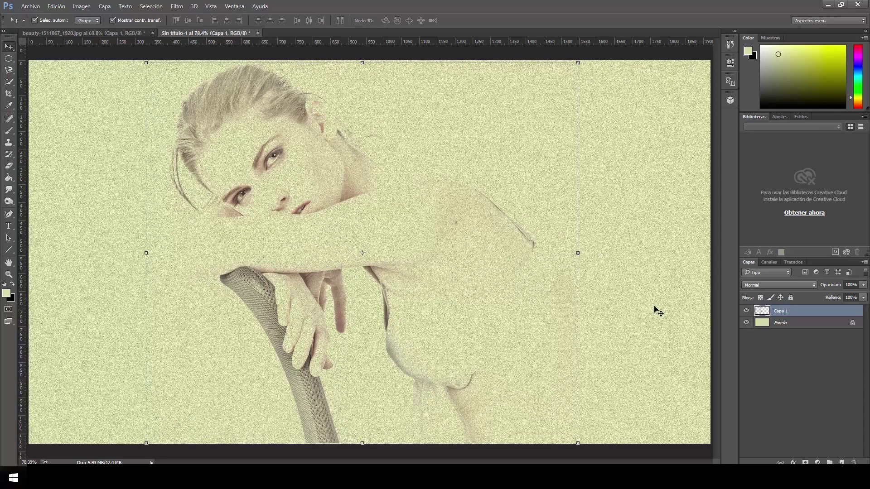
pyautogui.press('ctrl')
# Load Capa 1's shape as a selection and copy that area of Fondo to a new layer
pyautogui.keyDown('ctrl'); pyautogui.click(766, 313); pyautogui.keyUp('ctrl')
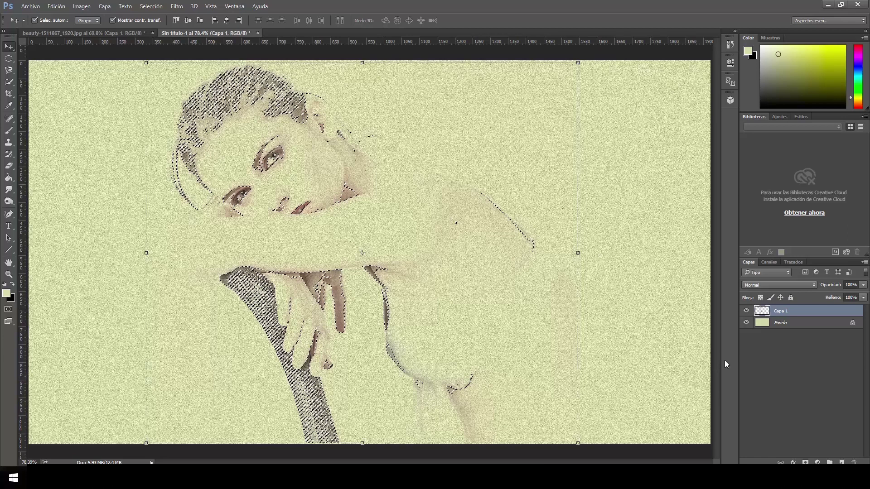
pyautogui.click(784, 324)
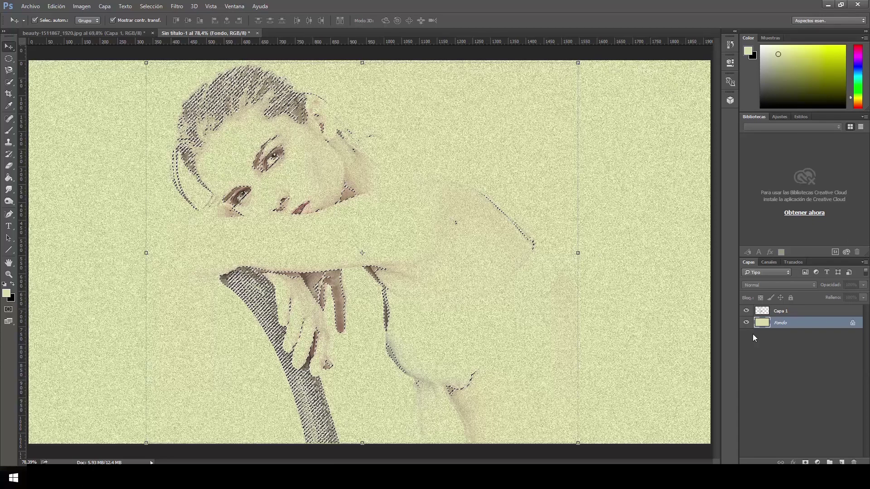
pyautogui.hotkey('ctrl', 'j')
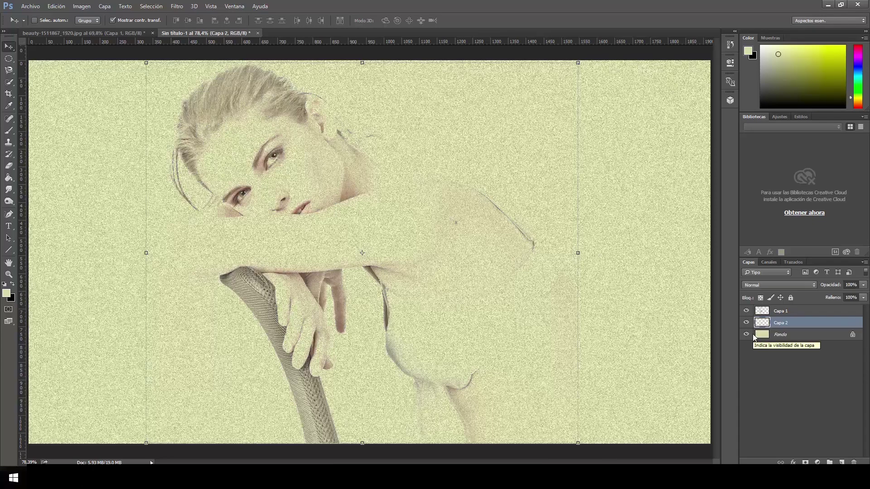
# Check the new Capa 2 by toggling visibility, then delete the pasted Capa 1
pyautogui.click(746, 334)
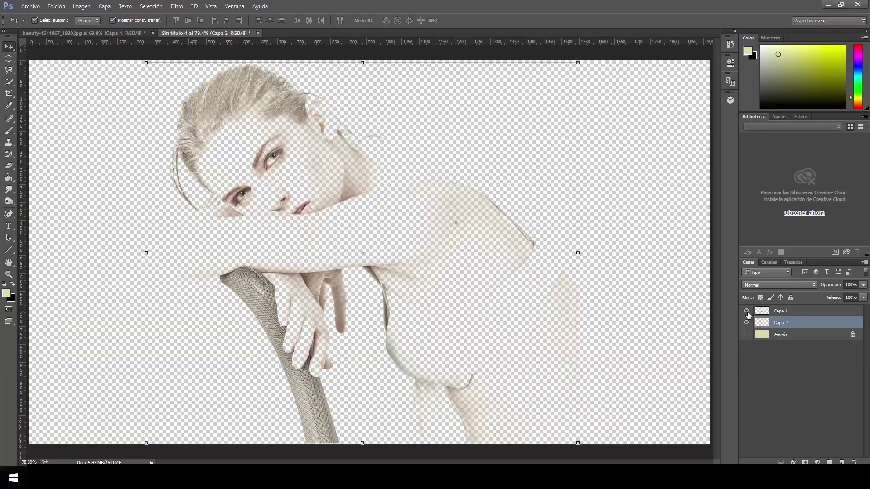
pyautogui.click(746, 310)
pyautogui.click(746, 334)
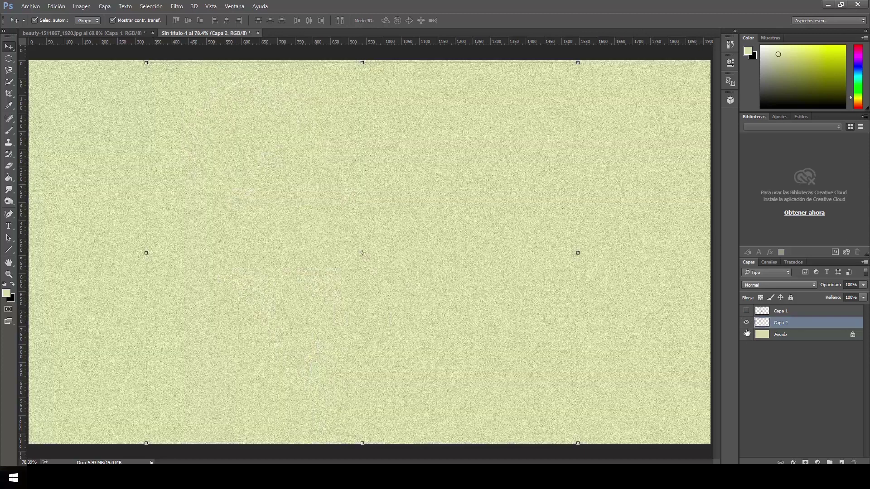
pyautogui.click(746, 311)
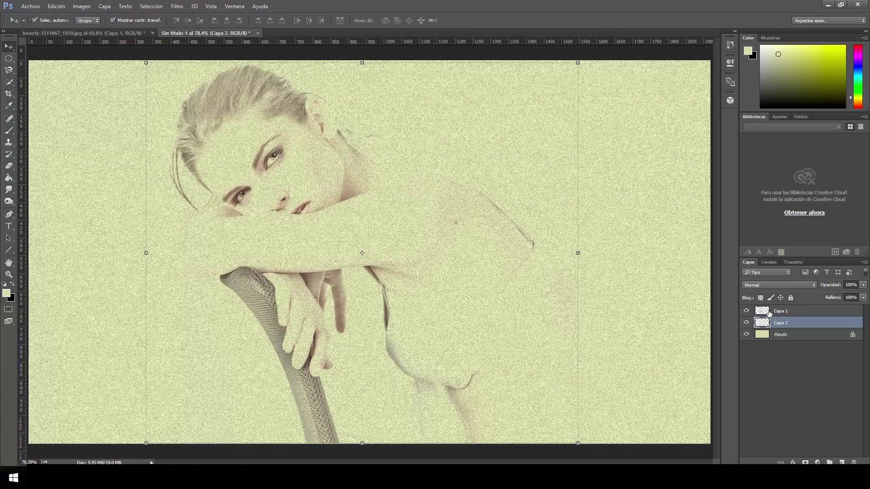
pyautogui.click(765, 311)
pyautogui.press('Delete')
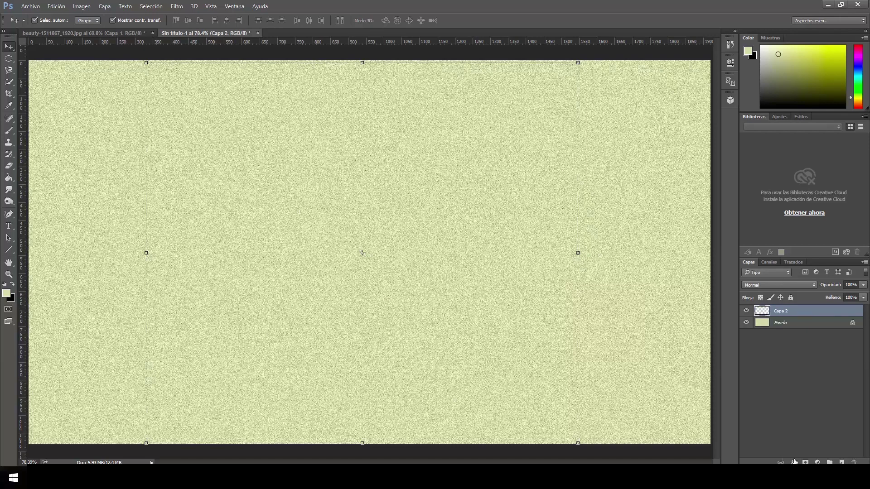
pyautogui.click(794, 462)
pyautogui.click(778, 342)
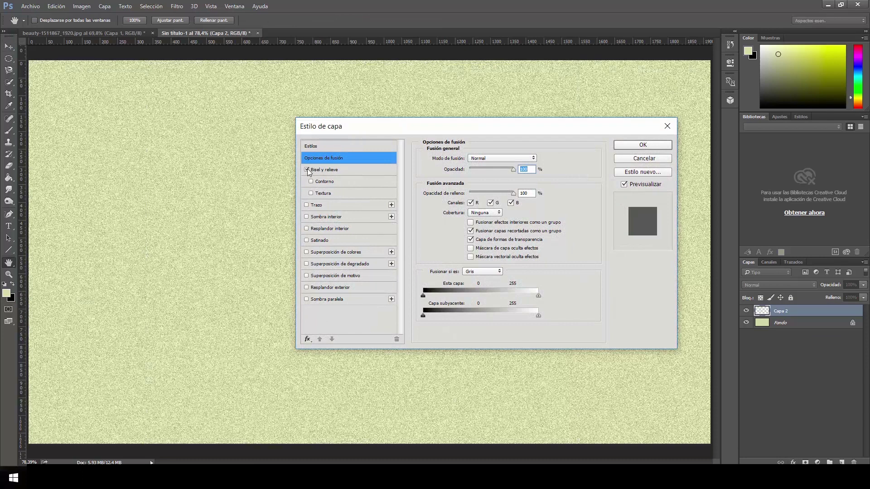
# Apply a Pillow Emboss, Smooth bevel with depth 184% and size 6 px to Capa 2
pyautogui.click(307, 169)
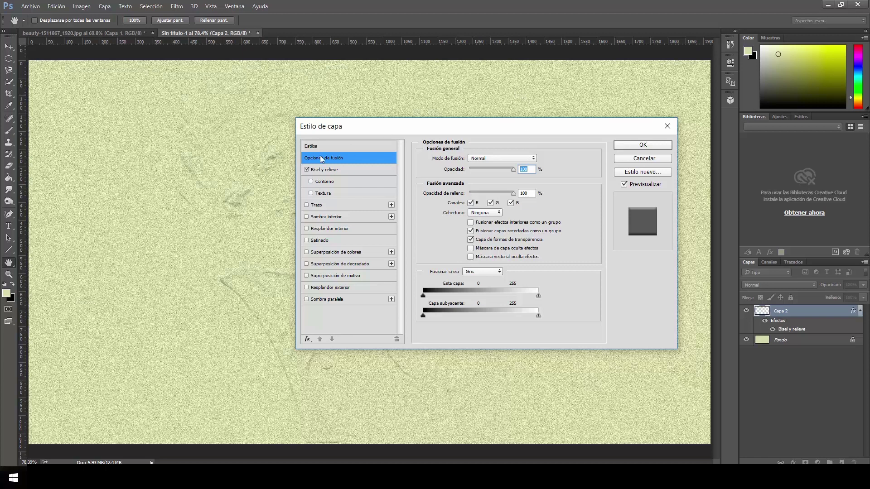
pyautogui.click(329, 170)
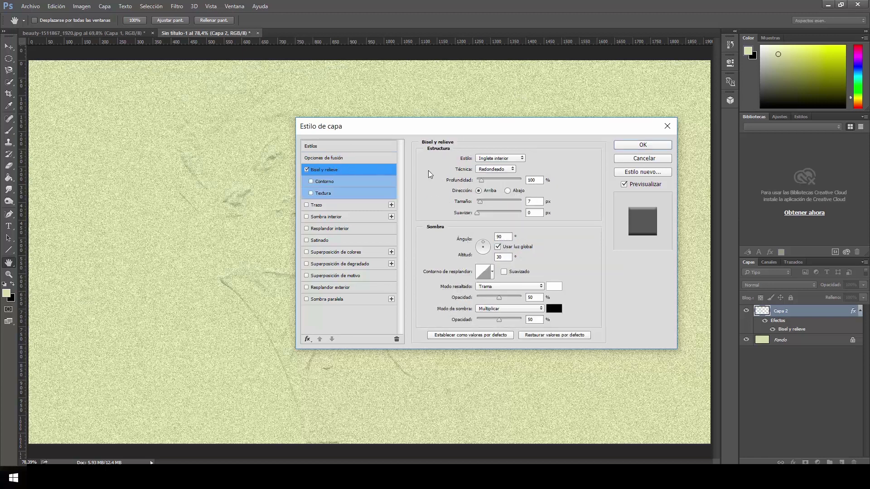
pyautogui.click(520, 159)
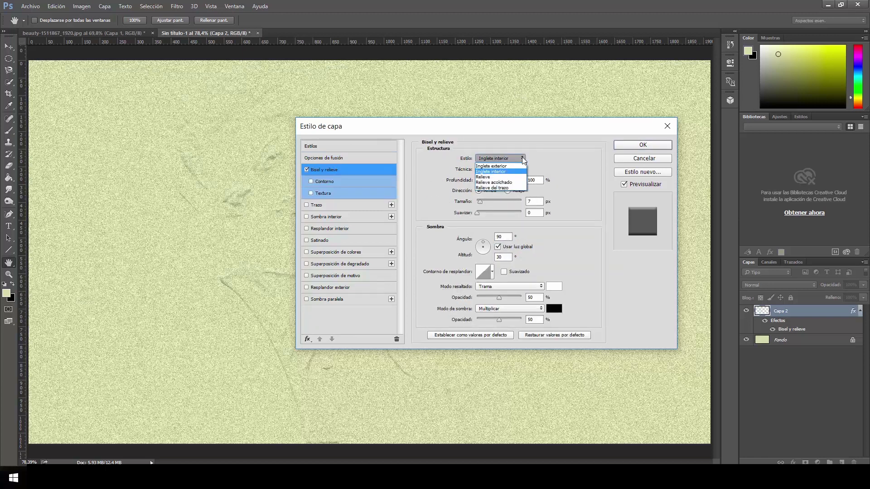
pyautogui.click(518, 182)
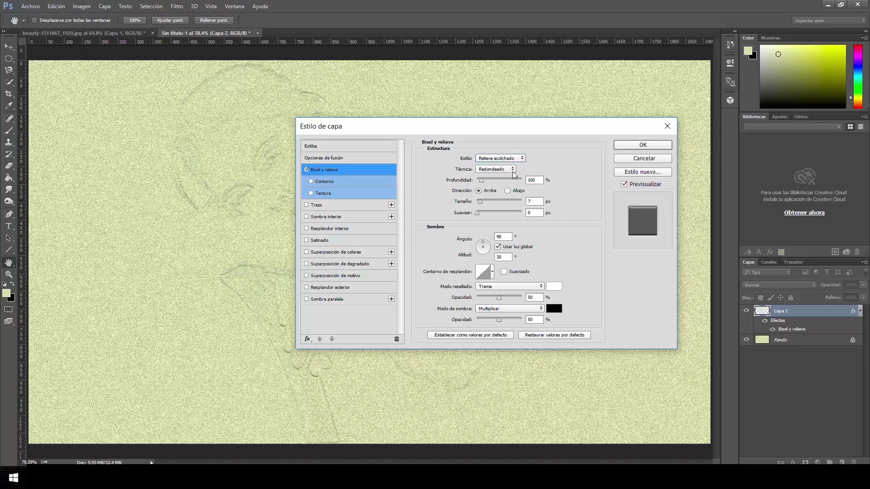
pyautogui.click(513, 170)
pyautogui.click(507, 177)
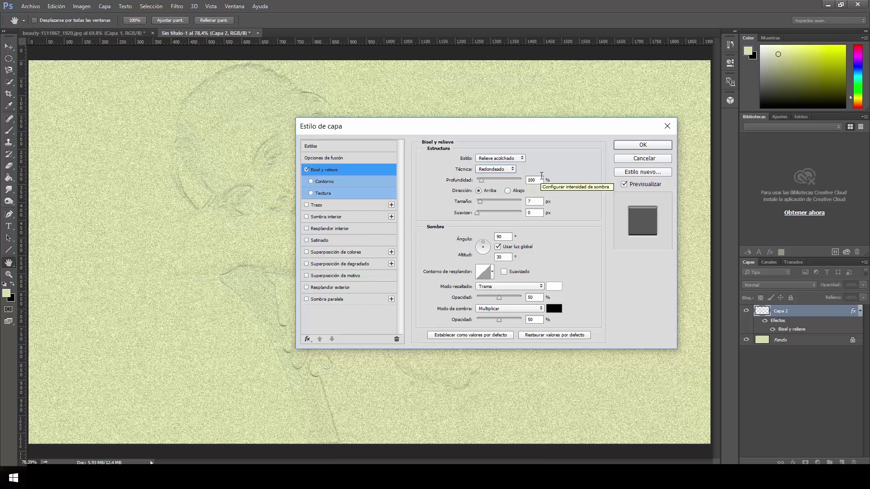
pyautogui.doubleClick(525, 182)
pyautogui.write('184')
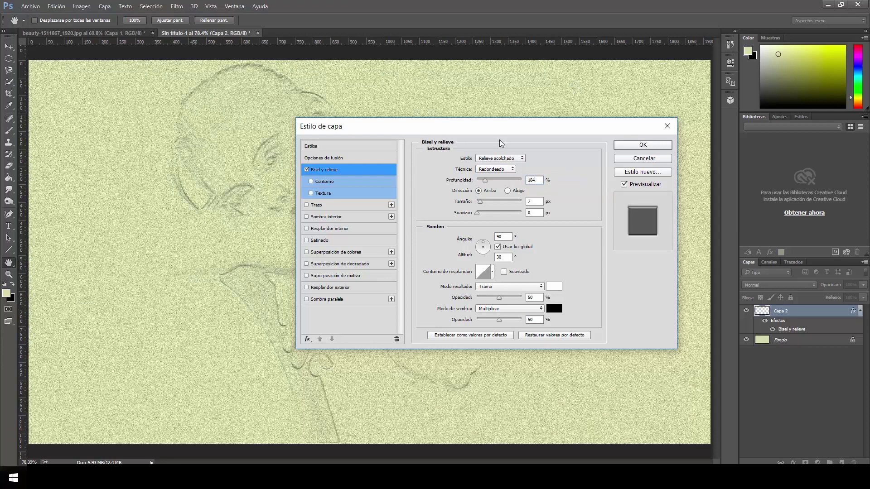
pyautogui.moveTo(498, 128)
pyautogui.mouseDown()
pyautogui.moveTo(513, 286)
pyautogui.moveTo(423, 116)
pyautogui.mouseUp()
pyautogui.doubleClick(457, 189)
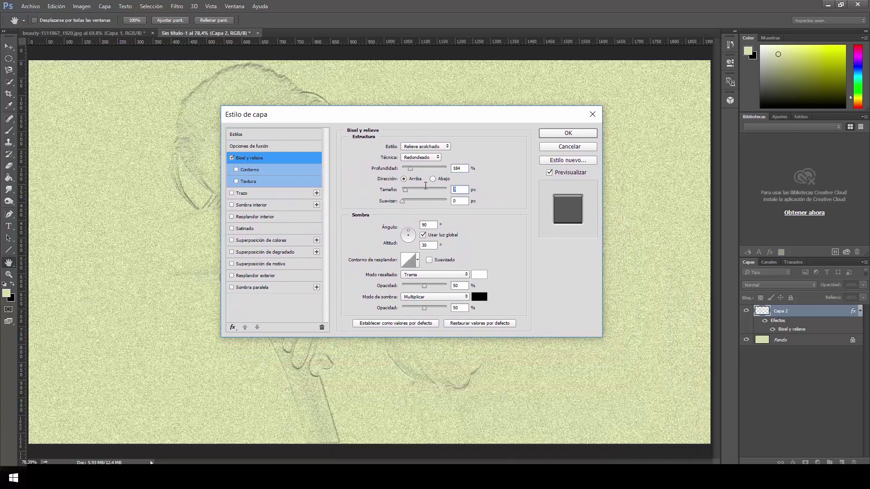
pyautogui.write('6')
pyautogui.click(555, 132)
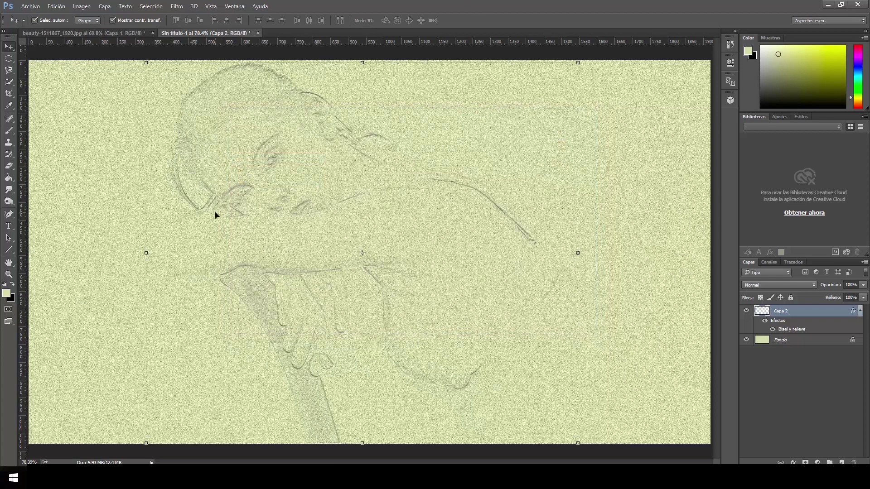
# Duplicate the embossed layer, blending the copy with Subexposición lineal at 20% opacity
pyautogui.hotkey('ctrl', 'j')
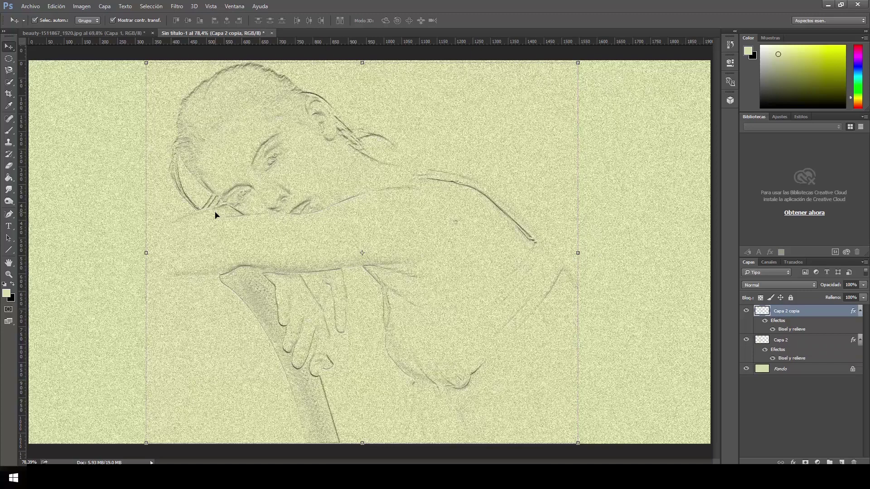
pyautogui.click(813, 285)
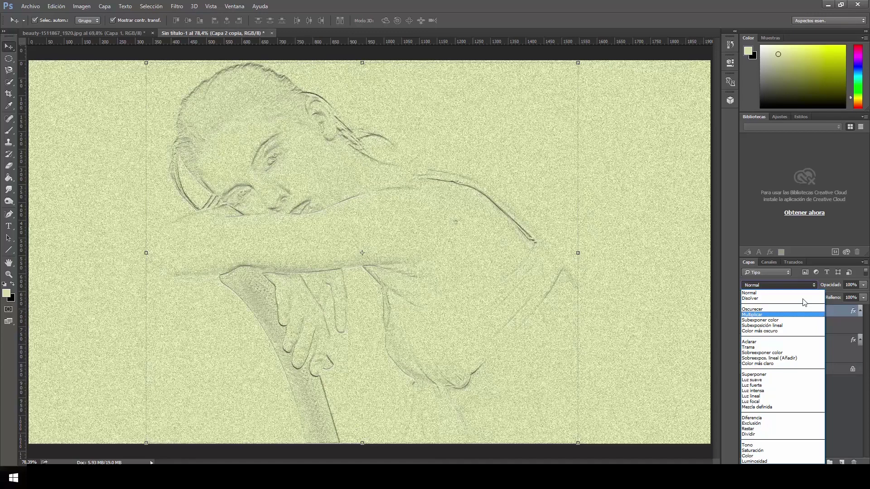
pyautogui.click(777, 325)
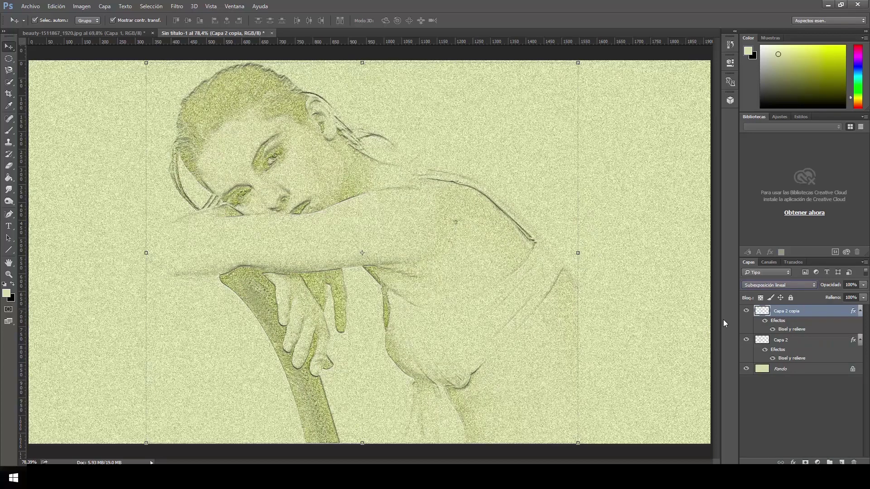
pyautogui.click(863, 284)
pyautogui.click(849, 284)
pyautogui.write('20')
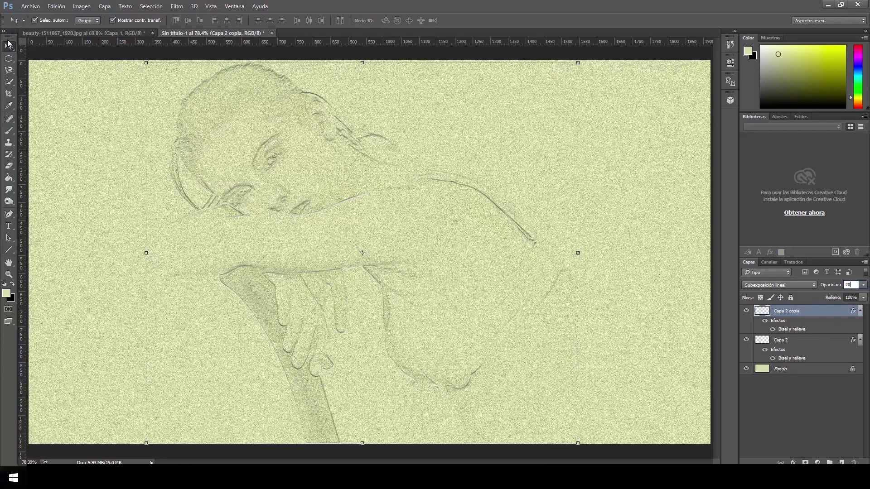
# Confirm the copy's 20% opacity and stack two more duplicates of it
pyautogui.click(8, 59)
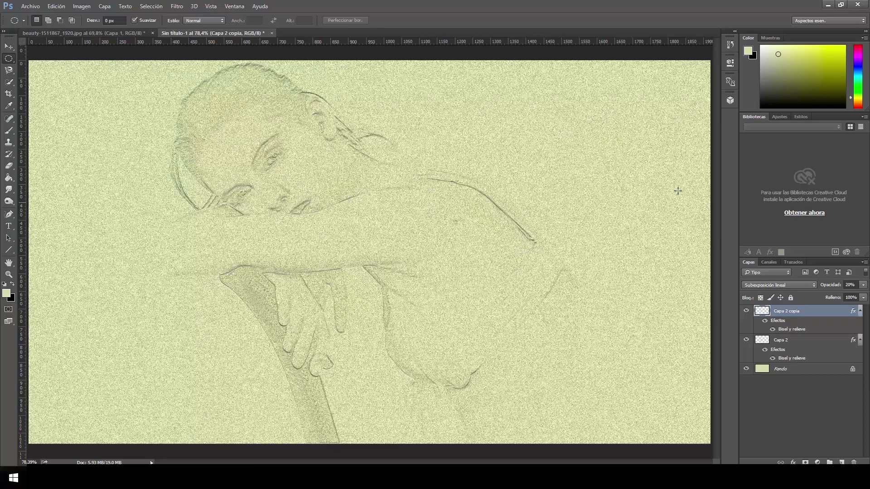
pyautogui.click(862, 284)
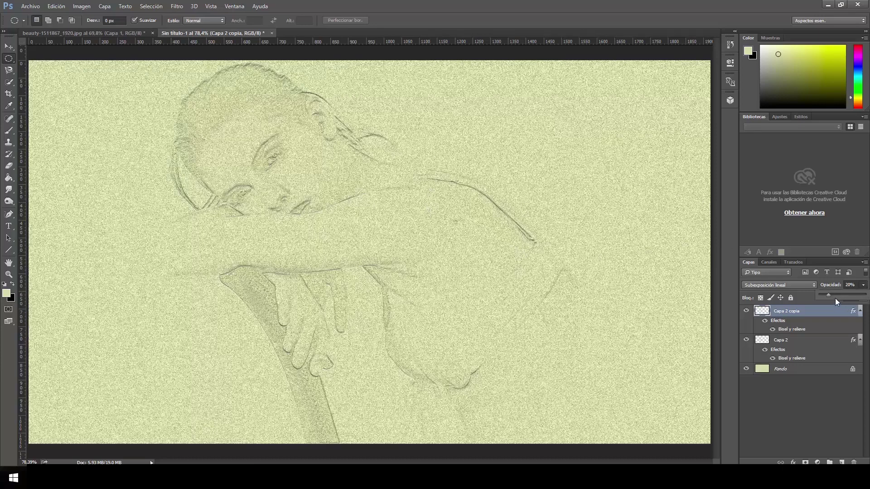
pyautogui.moveTo(829, 295); pyautogui.dragTo(836, 295)
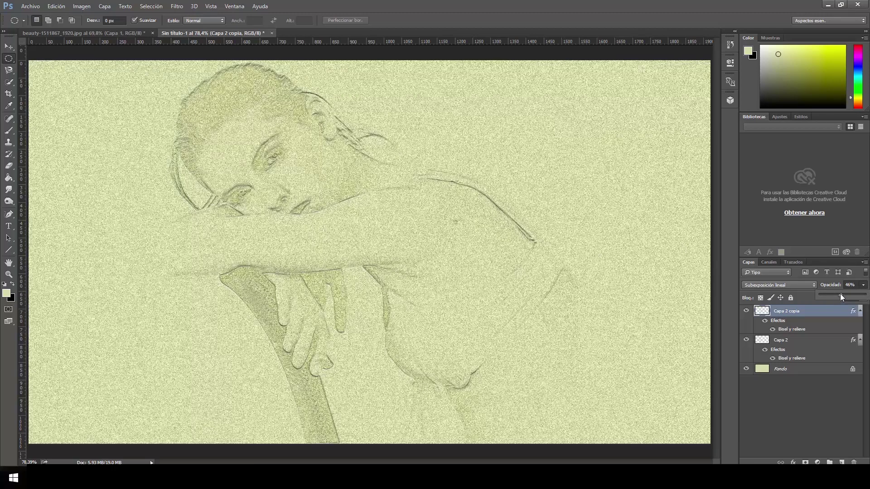
pyautogui.click(863, 284)
pyautogui.write('20')
pyautogui.press('Return')
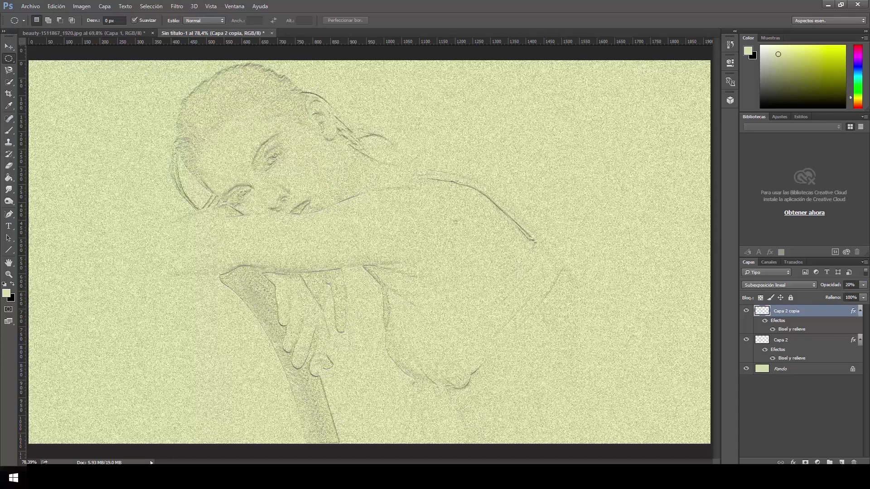
pyautogui.hotkey('ctrl', 'j')
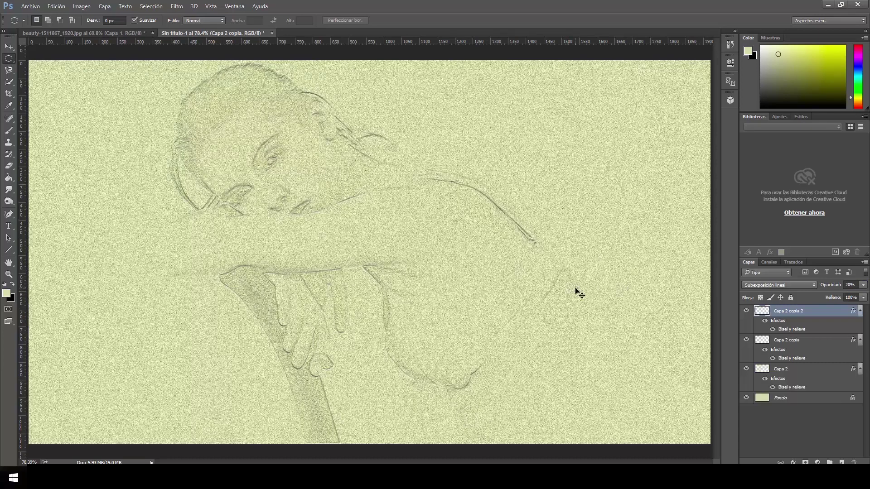
pyautogui.hotkey('ctrl', 'j')
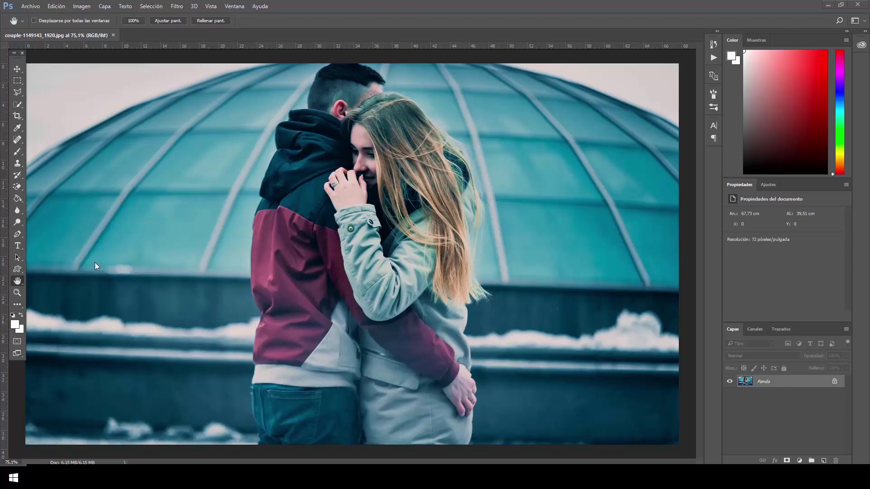
# Quick-select the couple from jeans and jacket up through the hoodie, heads and hair
pyautogui.click(16, 104)
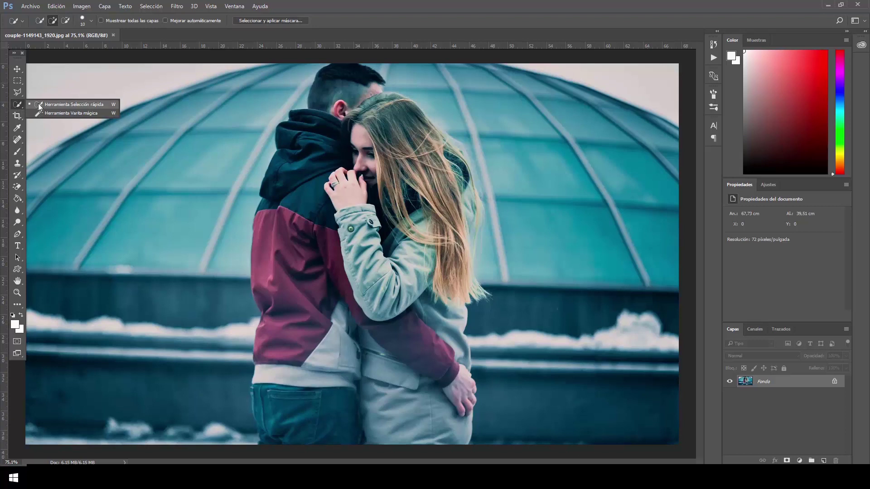
pyautogui.click(91, 22)
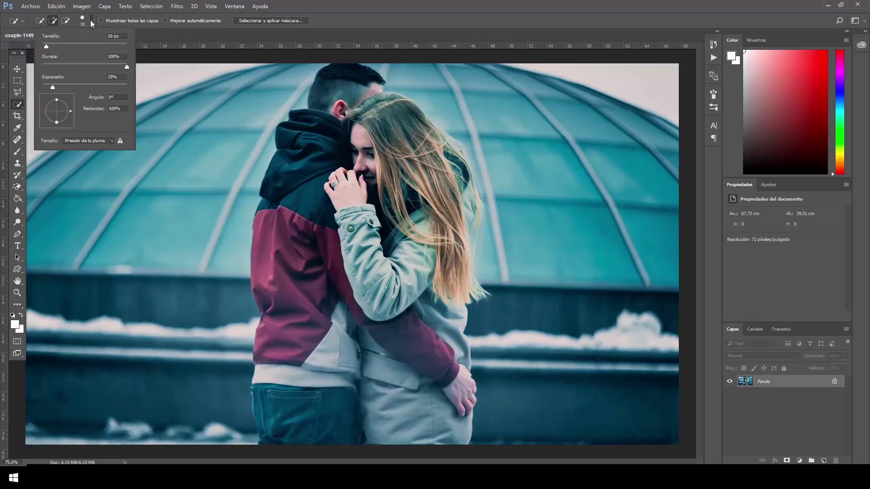
pyautogui.click(91, 21)
pyautogui.moveTo(292, 388)
pyautogui.mouseDown()
pyautogui.moveTo(269, 318)
pyautogui.moveTo(271, 248)
pyautogui.mouseUp()
pyautogui.moveTo(281, 189)
pyautogui.mouseDown()
pyautogui.moveTo(371, 116)
pyautogui.moveTo(425, 313)
pyautogui.moveTo(451, 275)
pyautogui.mouseUp()
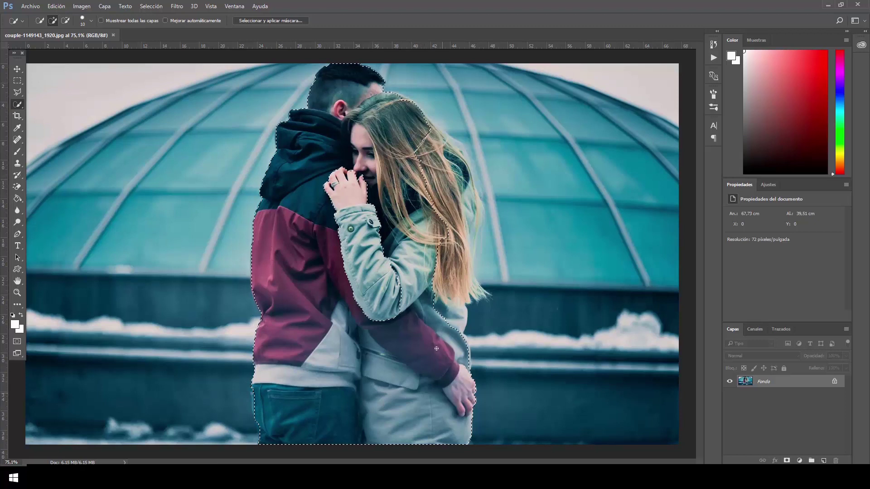
pyautogui.moveTo(447, 218)
pyautogui.mouseDown()
pyautogui.moveTo(441, 141)
pyautogui.moveTo(481, 218)
pyautogui.mouseUp()
# Subtract the background beside the woman's hair and check the selection in Quick Mask
pyautogui.press('alt')
pyautogui.moveTo(476, 249); pyautogui.dragTo(489, 274)
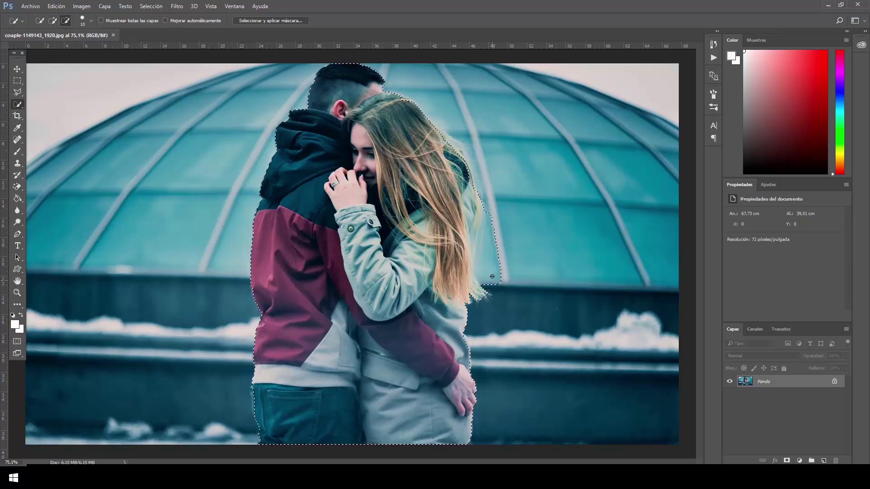
pyautogui.moveTo(482, 244); pyautogui.dragTo(485, 215)
pyautogui.moveTo(500, 272); pyautogui.dragTo(484, 285)
pyautogui.press('q')
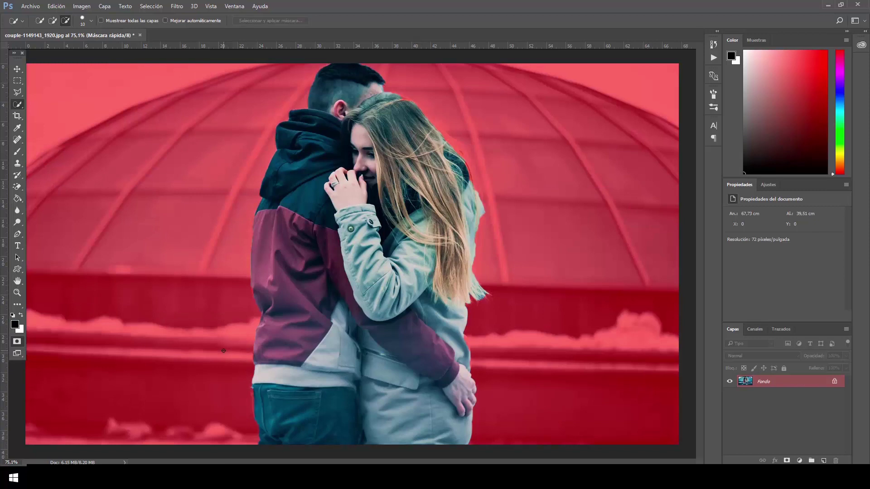
pyautogui.press('q')
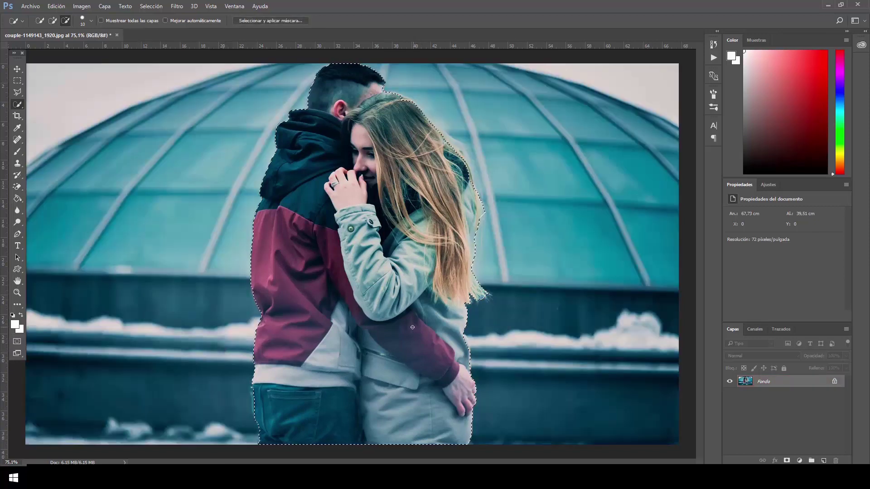
# Copy the selected couple onto a new layer and verify the cut-out
pyautogui.hotkey('ctrl', 'j')
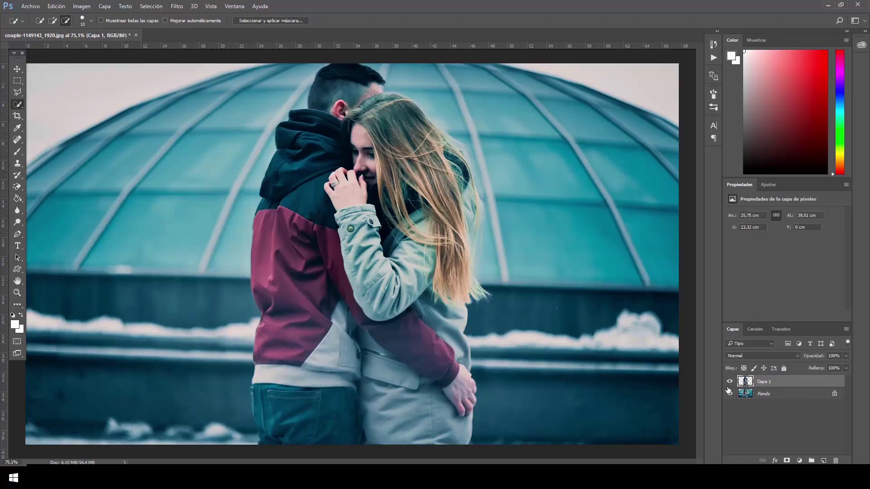
pyautogui.click(729, 393)
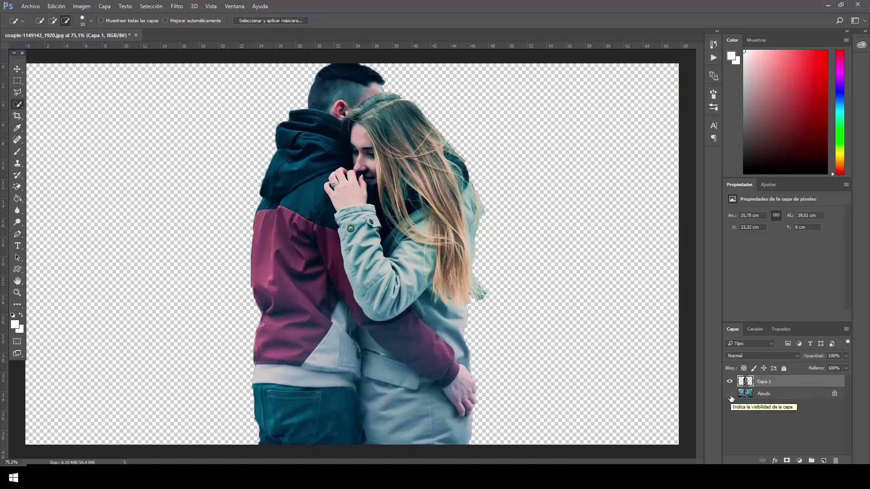
pyautogui.click(730, 394)
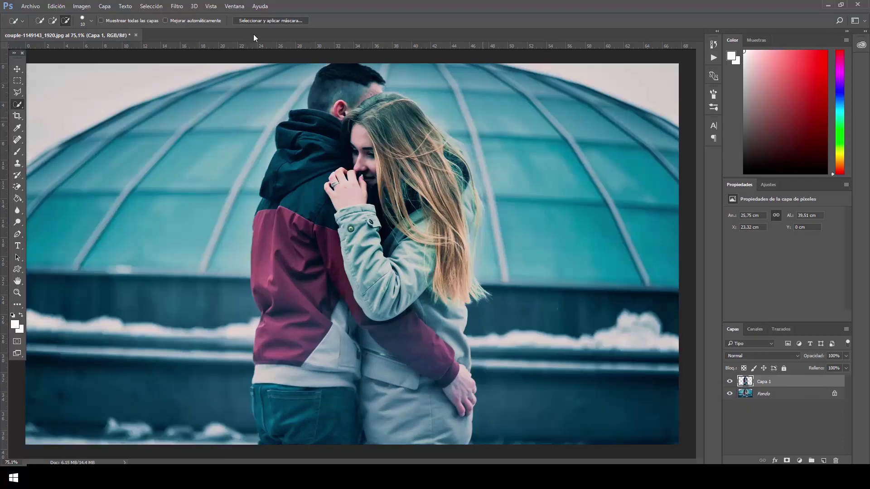
pyautogui.click(31, 6)
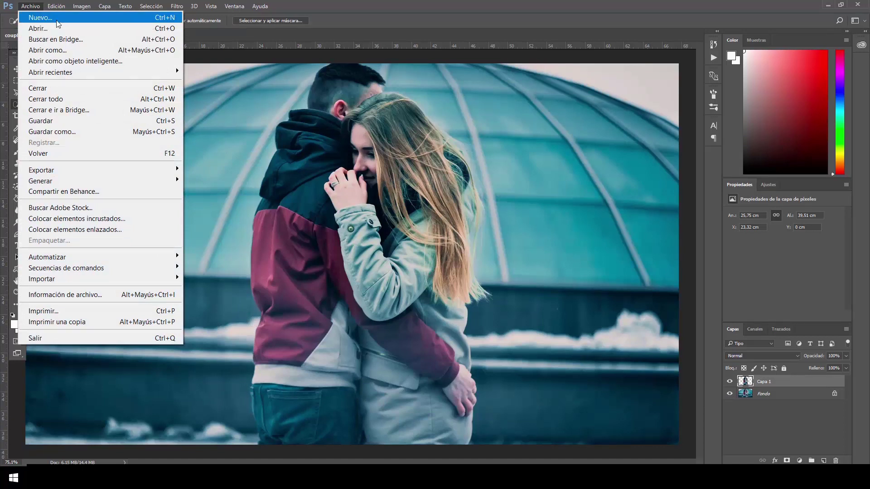
# Create a blank 1920×1080 Sin título-1 document at 150 pixels/inch, then return to the couple photo
pyautogui.click(41, 18)
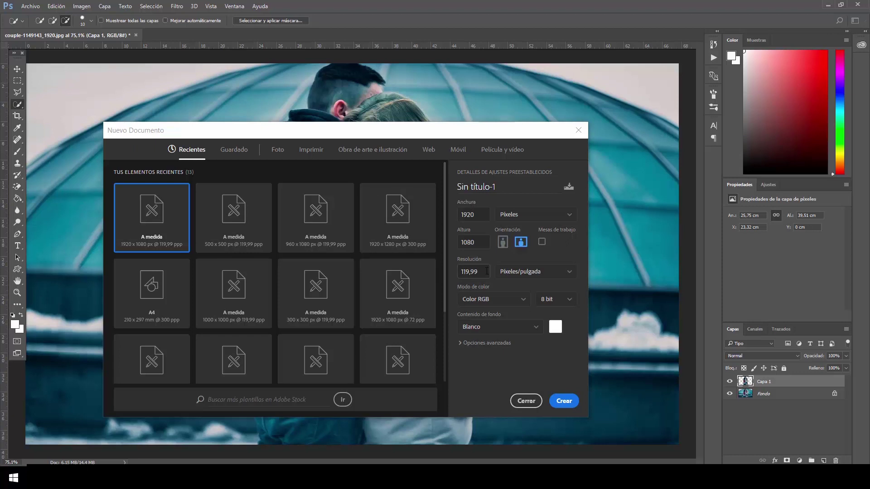
pyautogui.click(570, 273)
pyautogui.click(541, 302)
pyautogui.click(569, 275)
pyautogui.click(520, 286)
pyautogui.moveTo(448, 271); pyautogui.dragTo(495, 276)
pyautogui.click(478, 272)
pyautogui.write('150')
pyautogui.click(563, 402)
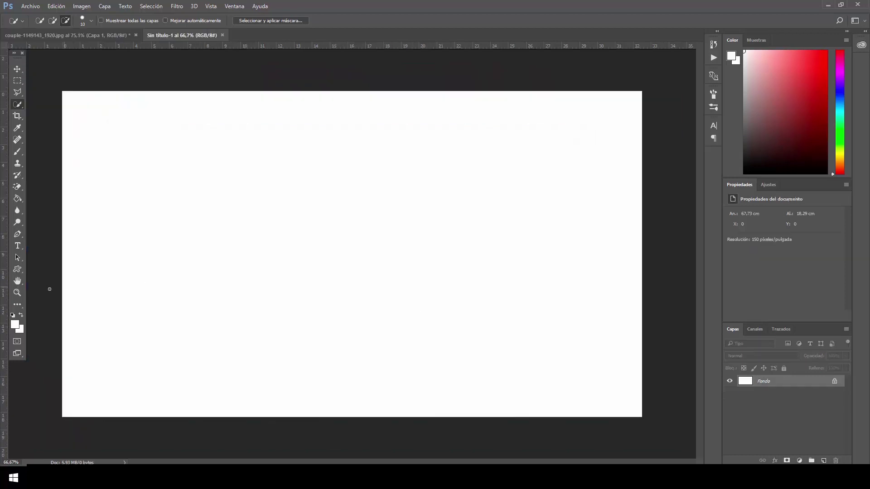
pyautogui.doubleClick(17, 279)
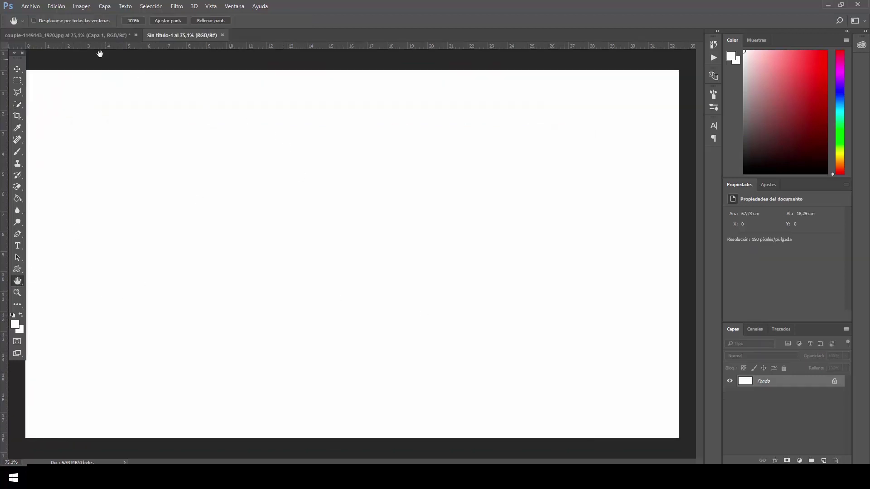
pyautogui.click(91, 37)
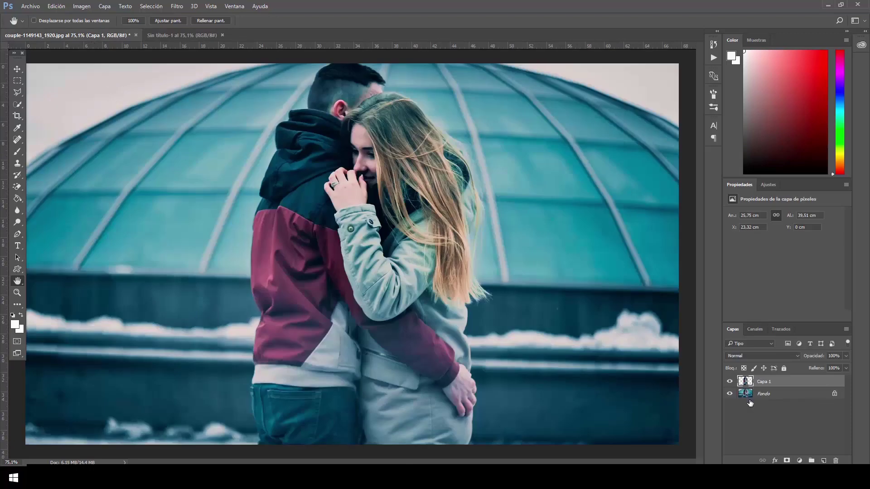
# Drag the cut-out couple into the blank Sin título-1 document near the top
pyautogui.click(18, 69)
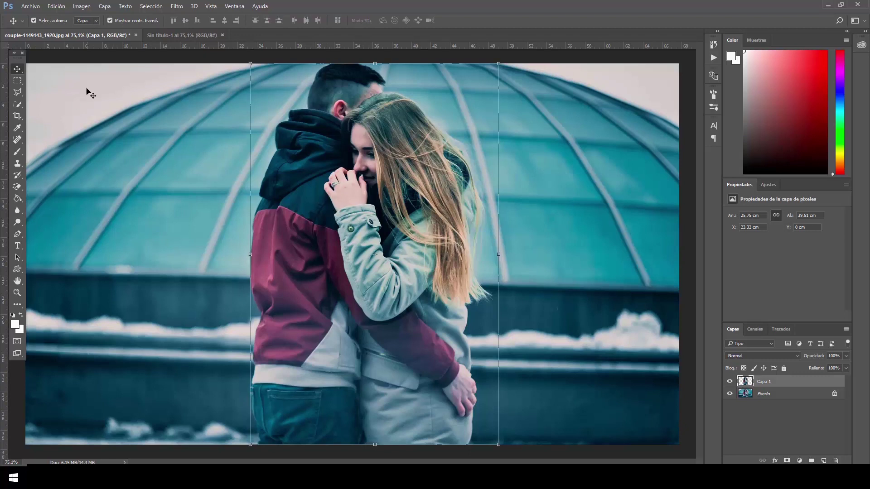
pyautogui.moveTo(309, 220)
pyautogui.mouseDown()
pyautogui.moveTo(165, 51)
pyautogui.moveTo(191, 39)
pyautogui.moveTo(348, 280)
pyautogui.mouseUp()
pyautogui.moveTo(352, 232); pyautogui.dragTo(315, 182)
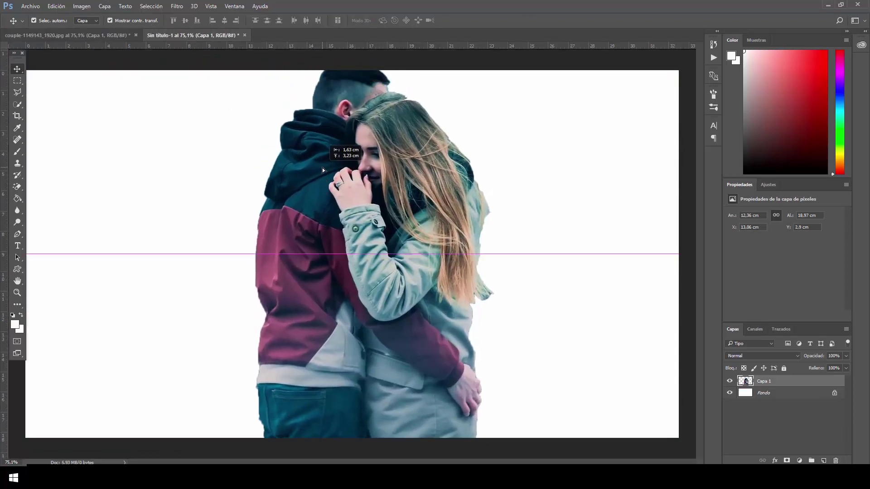
pyautogui.moveTo(314, 182); pyautogui.dragTo(311, 162)
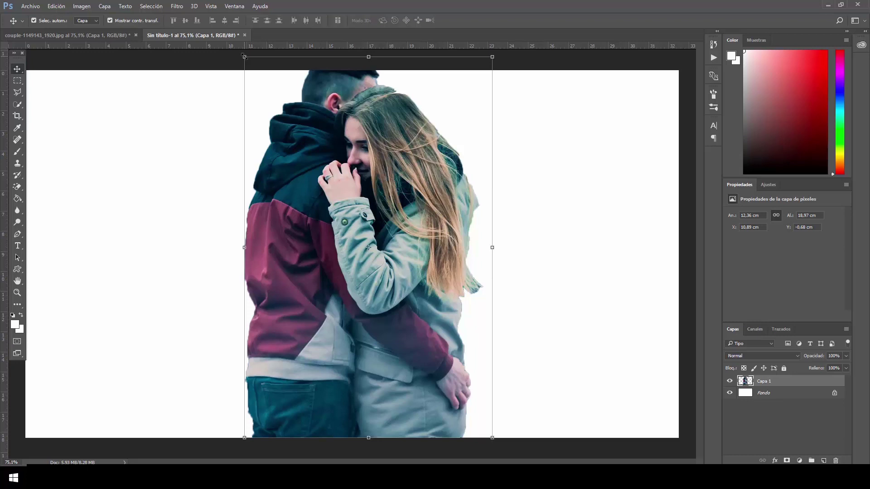
# Scale the couple down, shift it slightly left, and commit the transform
pyautogui.moveTo(244, 56); pyautogui.dragTo(281, 130)
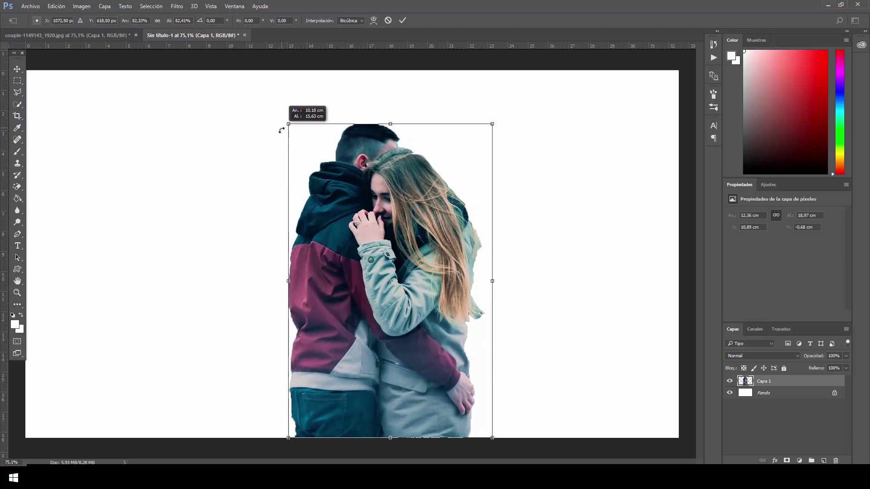
pyautogui.moveTo(335, 207); pyautogui.dragTo(310, 208)
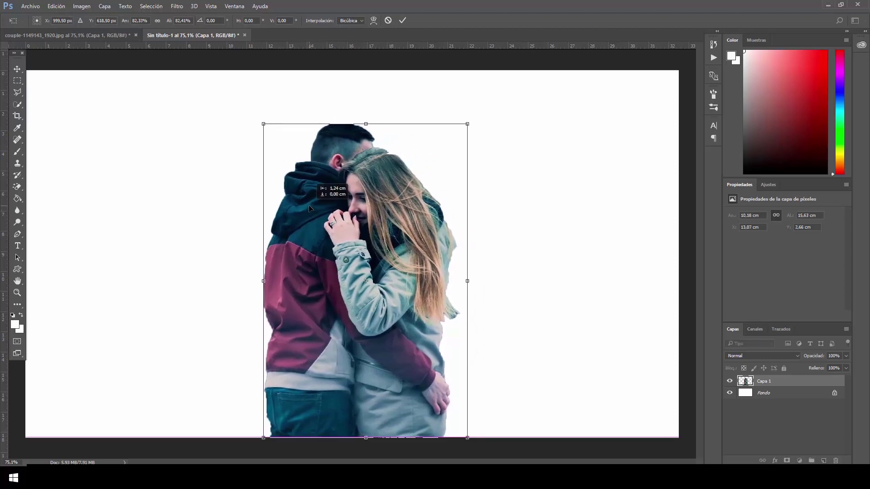
pyautogui.click(401, 21)
pyautogui.click(18, 81)
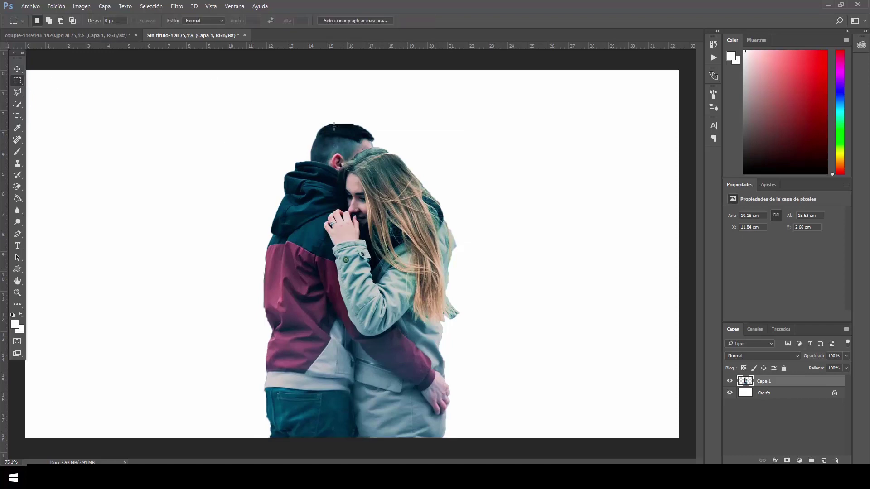
pyautogui.press('v')
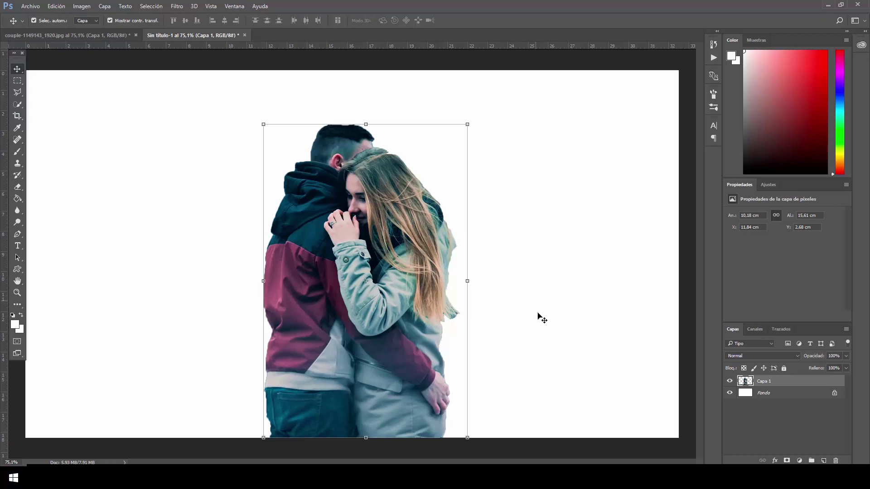
# Unlock the white background layer so it can be edited
pyautogui.click(770, 397)
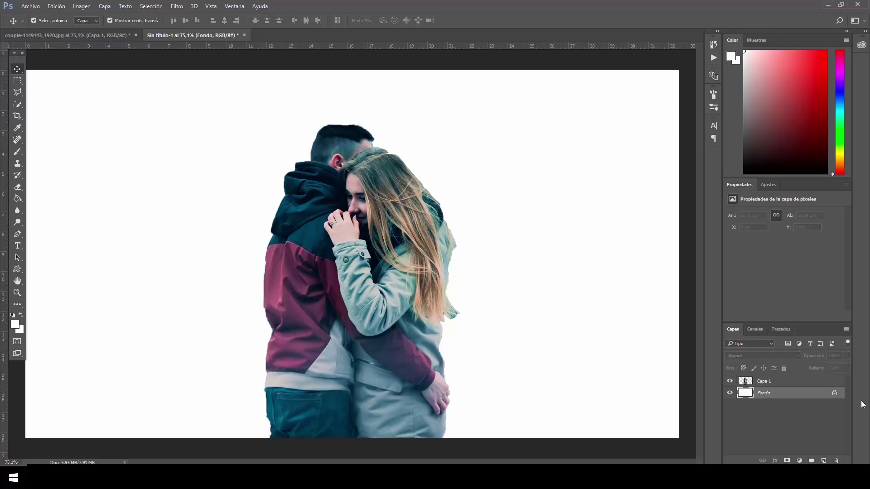
pyautogui.click(834, 393)
pyautogui.doubleClick(838, 398)
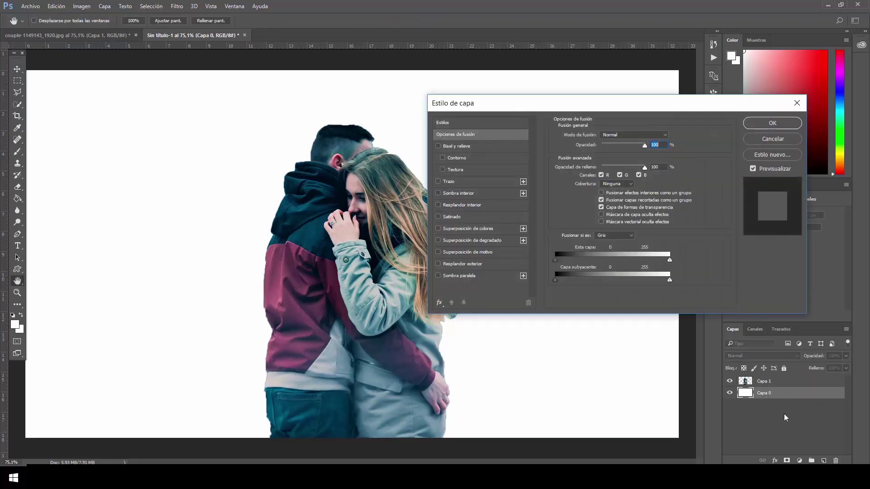
pyautogui.press('Escape')
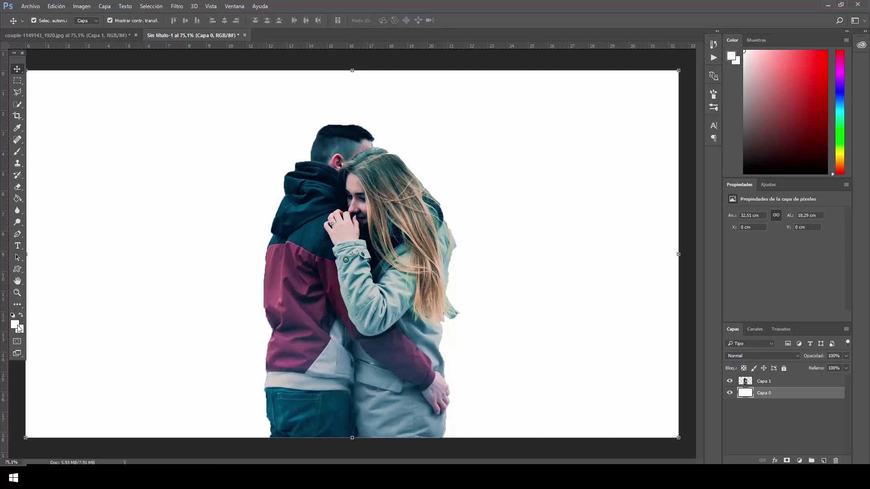
# Set the foreground colour to dark grey RGB 51, 51, 51 (#333333)
pyautogui.press('d')
pyautogui.click(19, 327)
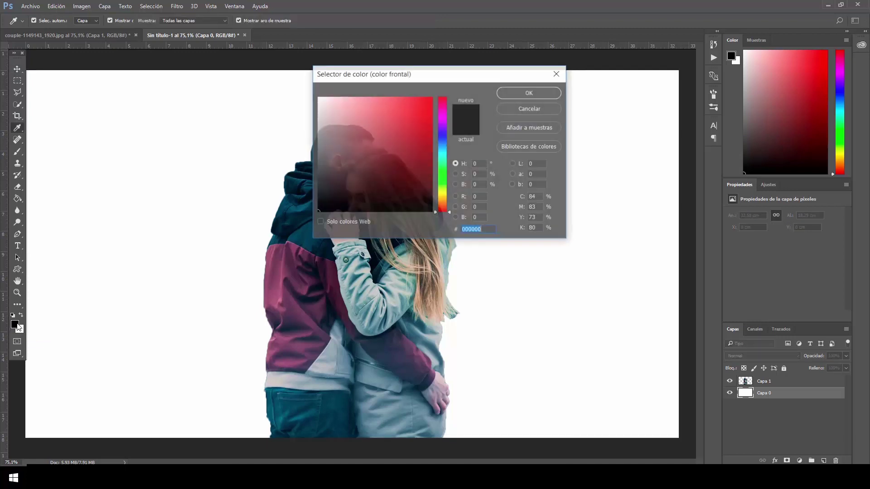
pyautogui.click(475, 196)
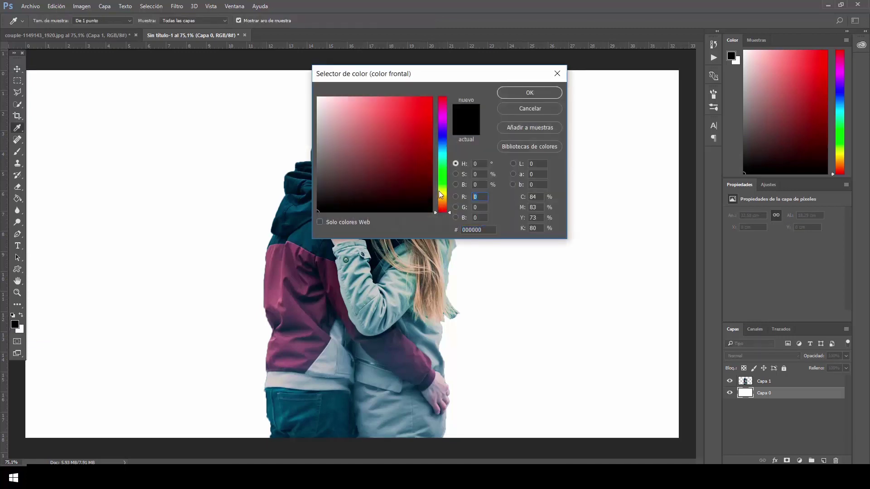
pyautogui.write('51')
pyautogui.write('51')
pyautogui.press('Tab')
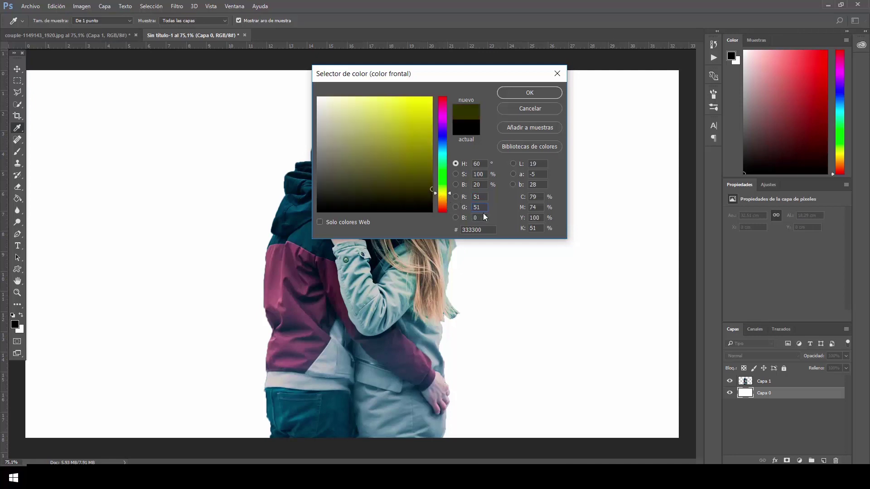
pyautogui.write('51')
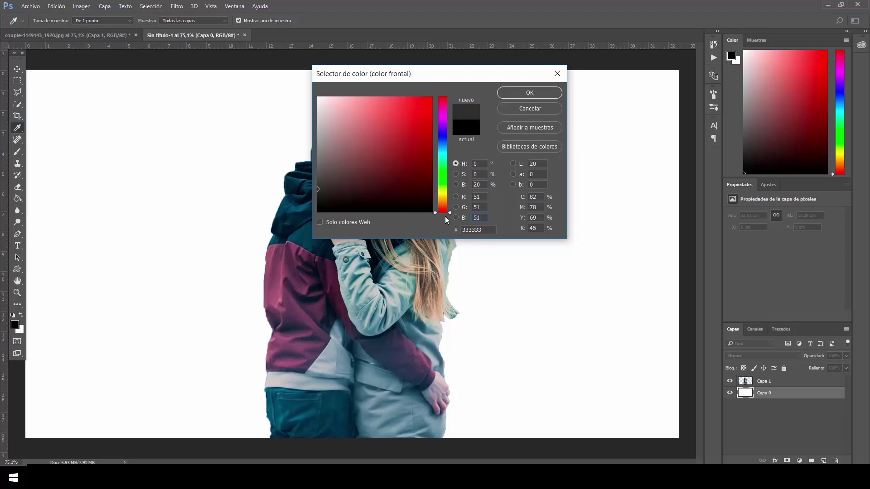
pyautogui.click(529, 93)
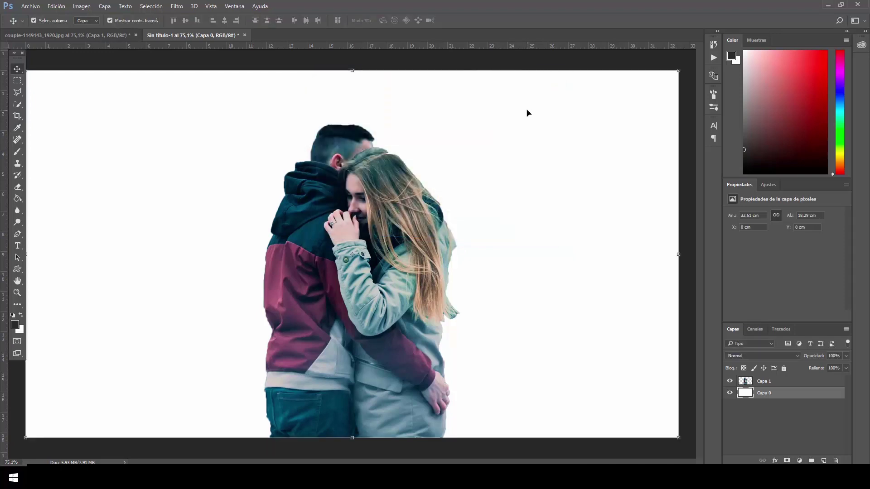
# Render grey clouds on the background layer and scale them proportionally to 500%
pyautogui.click(176, 6)
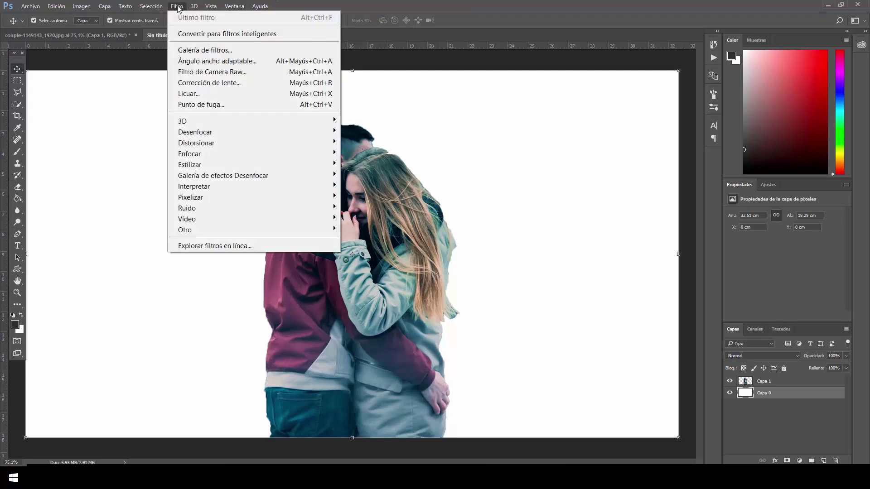
pyautogui.moveTo(251, 186)
pyautogui.click(417, 260)
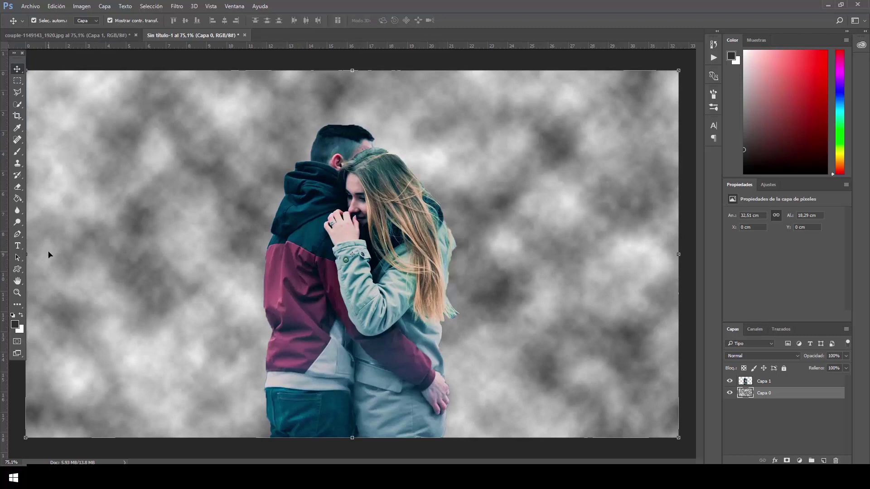
pyautogui.hotkey('ctrl', 't')
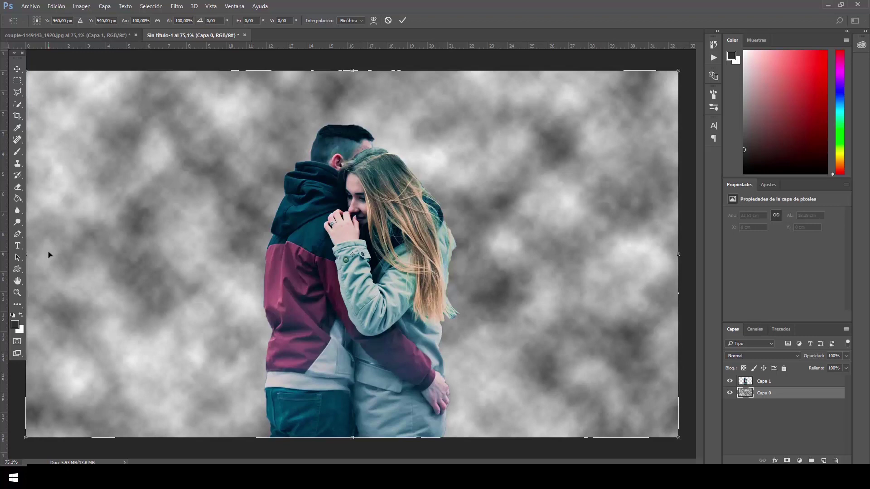
pyautogui.click(158, 21)
pyautogui.moveTo(132, 20); pyautogui.dragTo(190, 24)
pyautogui.write('50')
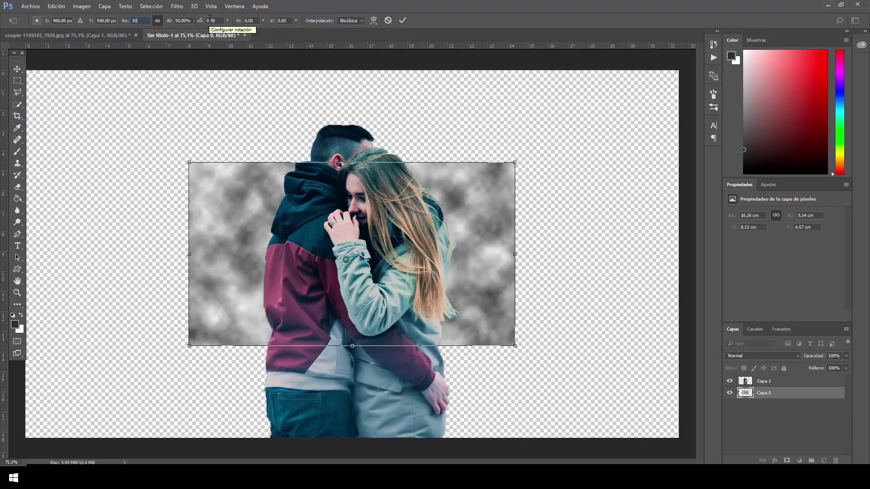
pyautogui.write('0')
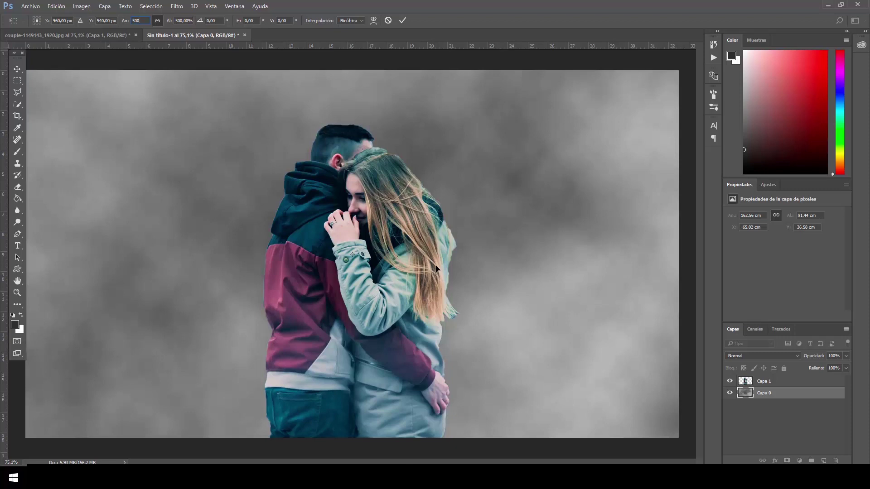
pyautogui.press('Return')
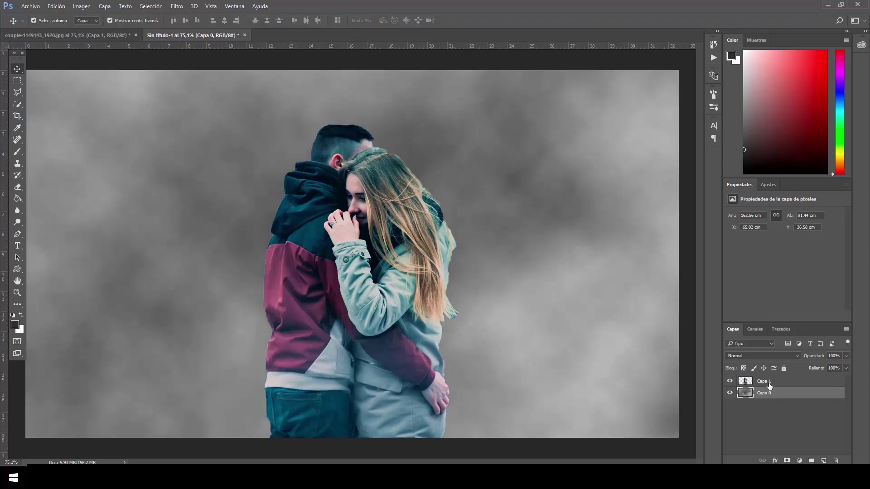
# Convert the couple and cloud layers together into one smart object, Capa 1
pyautogui.keyDown('ctrl'); pyautogui.click(768, 382); pyautogui.keyUp('ctrl')
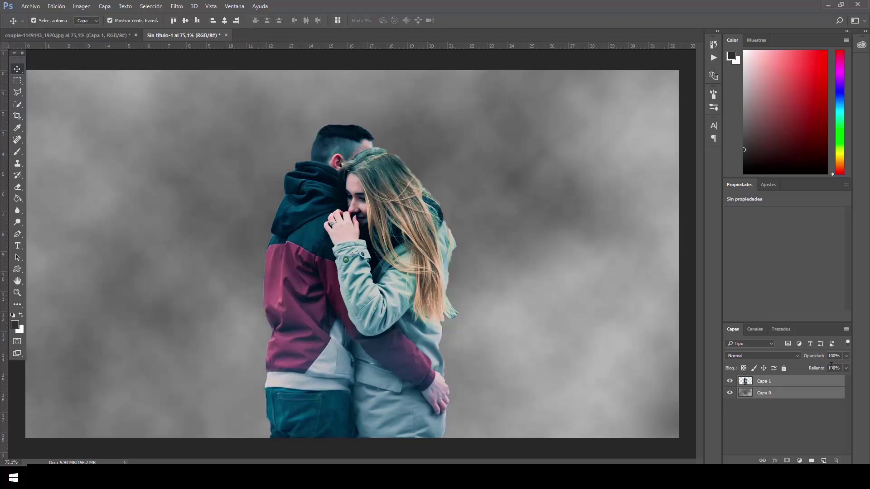
pyautogui.rightClick(784, 384)
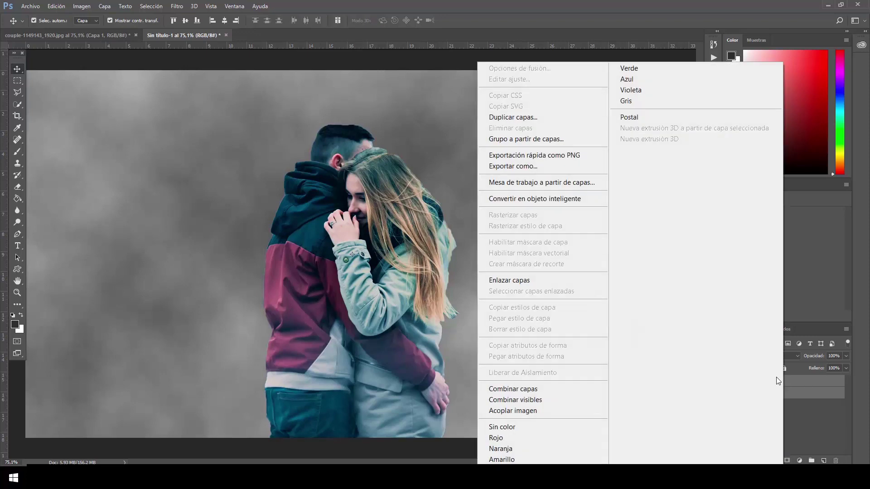
pyautogui.click(559, 198)
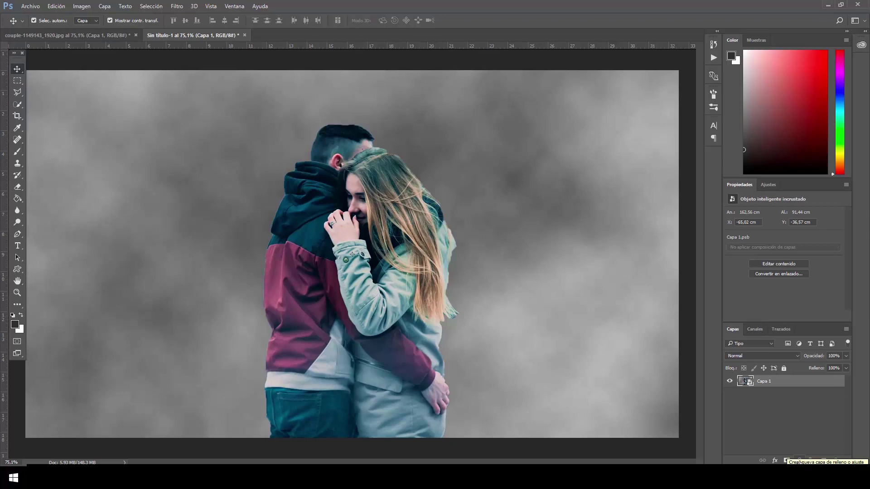
pyautogui.click(798, 460)
# Add a colorized Hue/Saturation adjustment with Hue 186, Saturation 44, Lightness -9
pyautogui.click(793, 341)
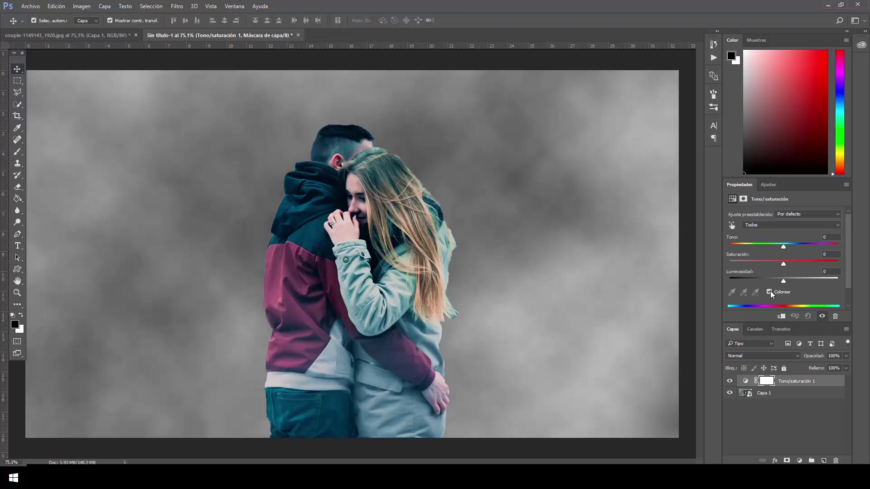
pyautogui.click(770, 290)
pyautogui.doubleClick(833, 237)
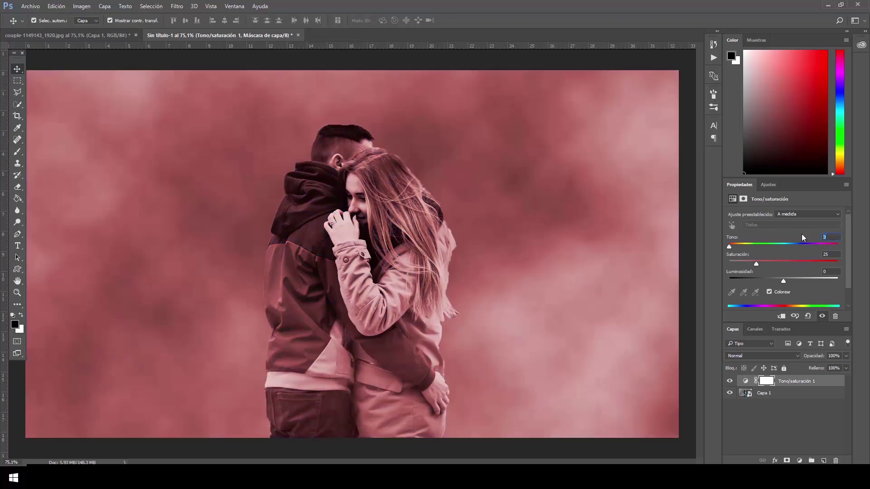
pyautogui.write('186')
pyautogui.press('Tab')
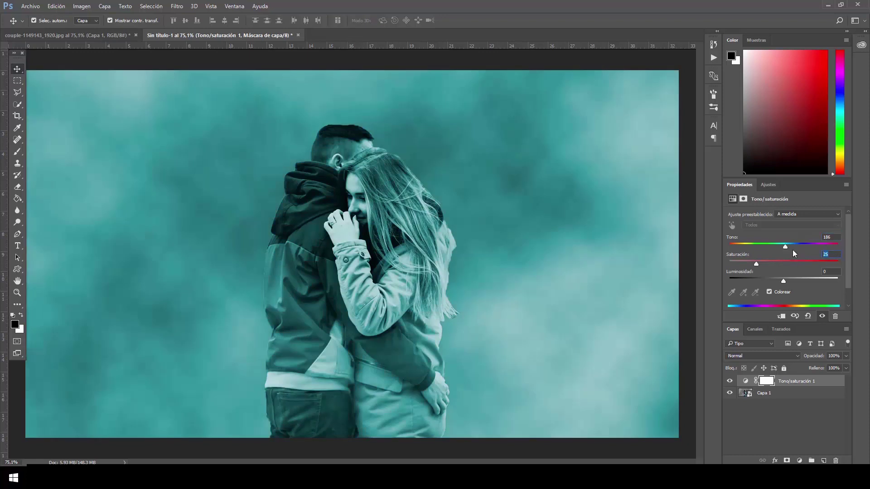
pyautogui.write('44')
pyautogui.press('Tab')
pyautogui.write('9')
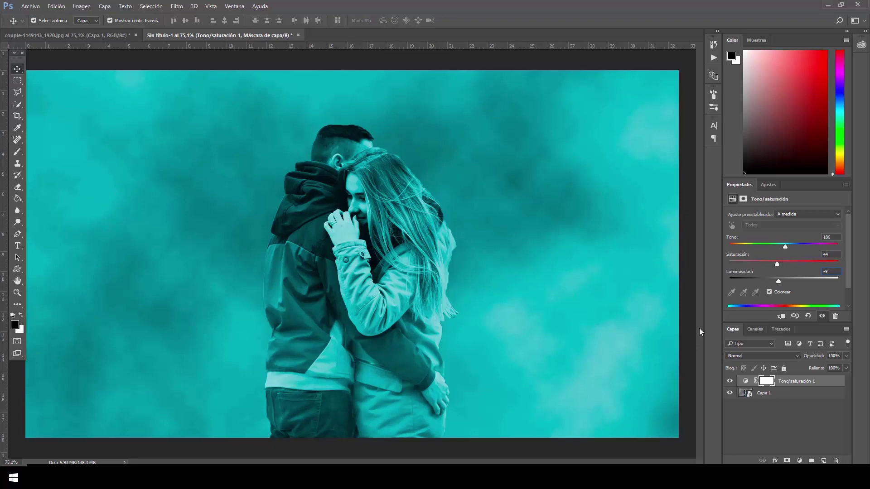
pyautogui.click(761, 393)
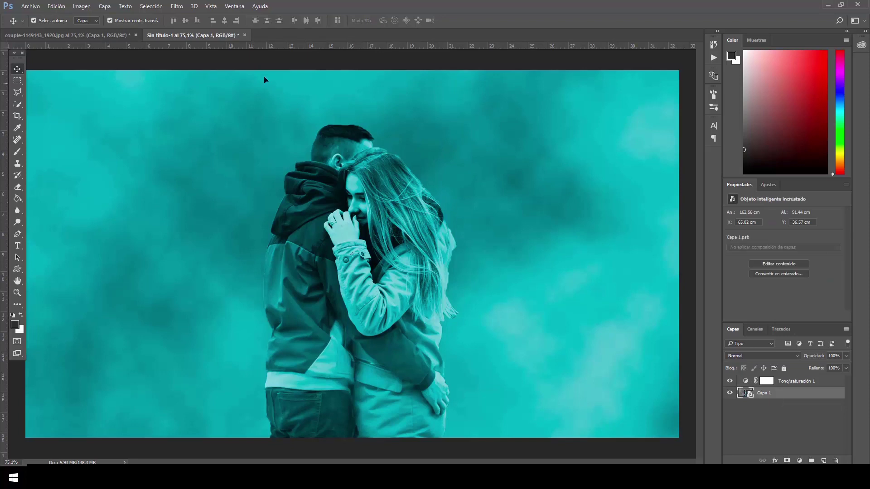
# Apply a 14-pixel Gaussian blur smart filter to Capa 1
pyautogui.click(183, 7)
pyautogui.moveTo(204, 132)
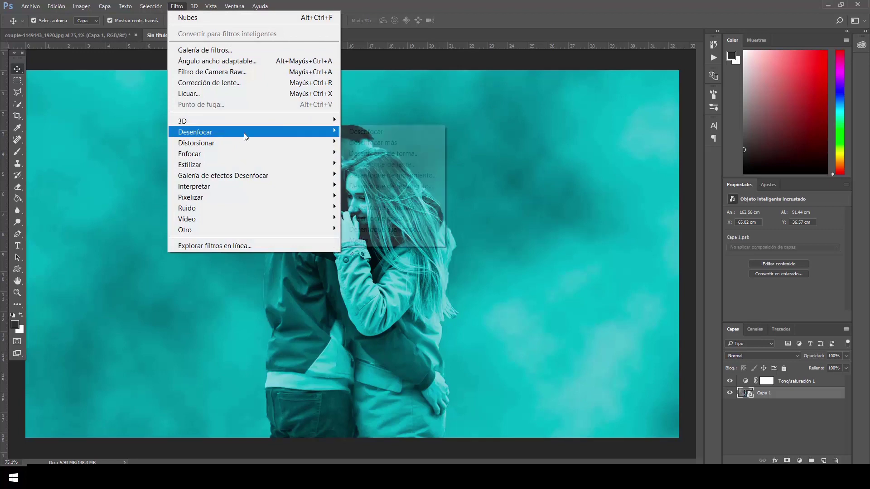
pyautogui.click(385, 208)
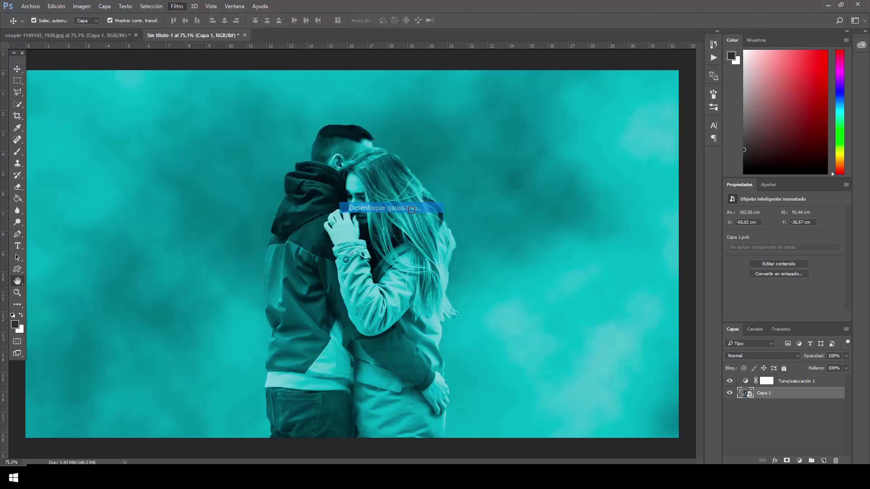
pyautogui.write('14')
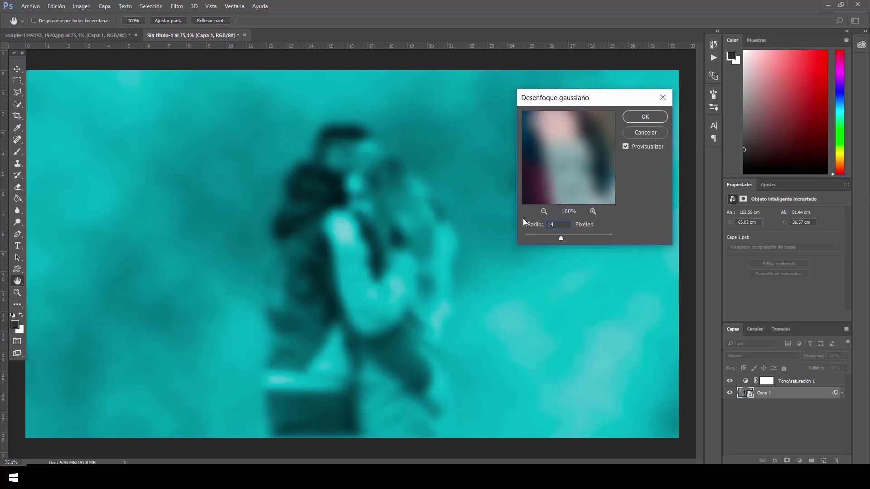
pyautogui.click(637, 116)
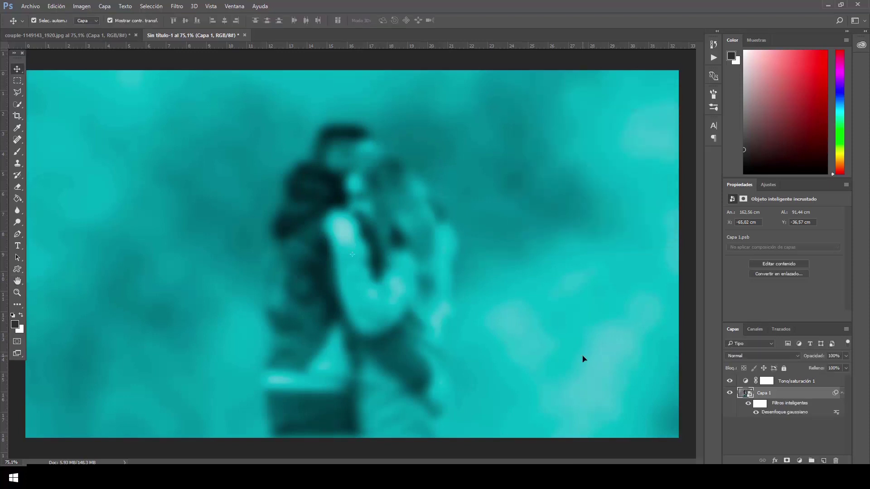
# Duplicate the blurred layer twice and add white layer masks to both copies
pyautogui.hotkey('ctrl', 'j')
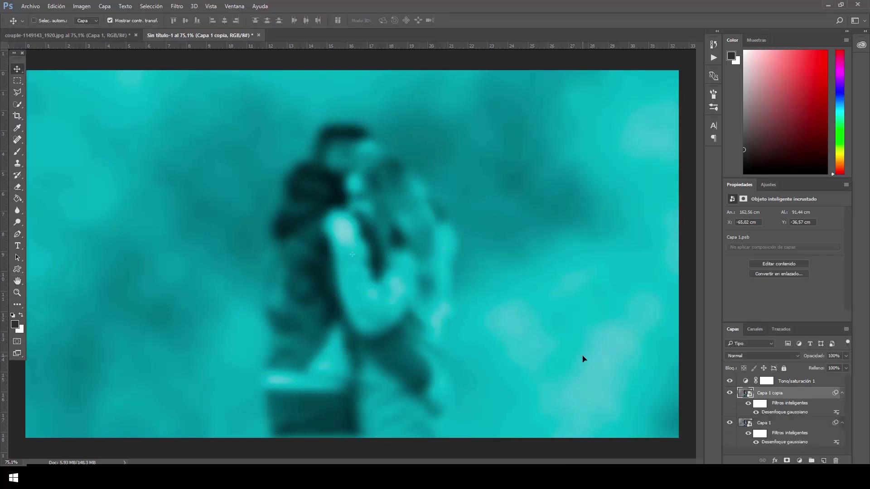
pyautogui.hotkey('ctrl', 'j')
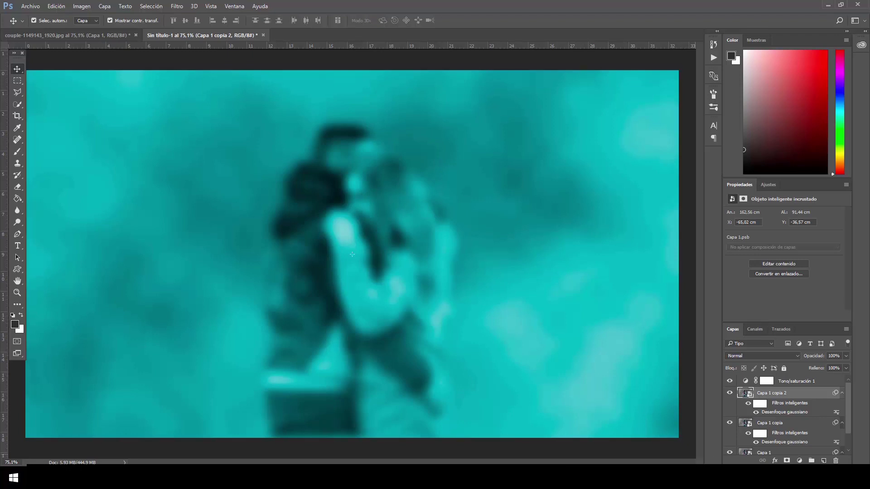
pyautogui.click(786, 461)
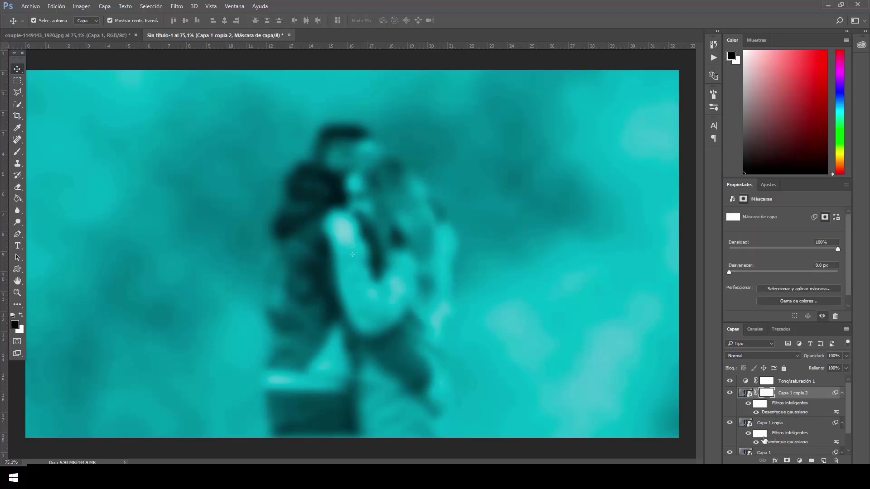
pyautogui.click(776, 425)
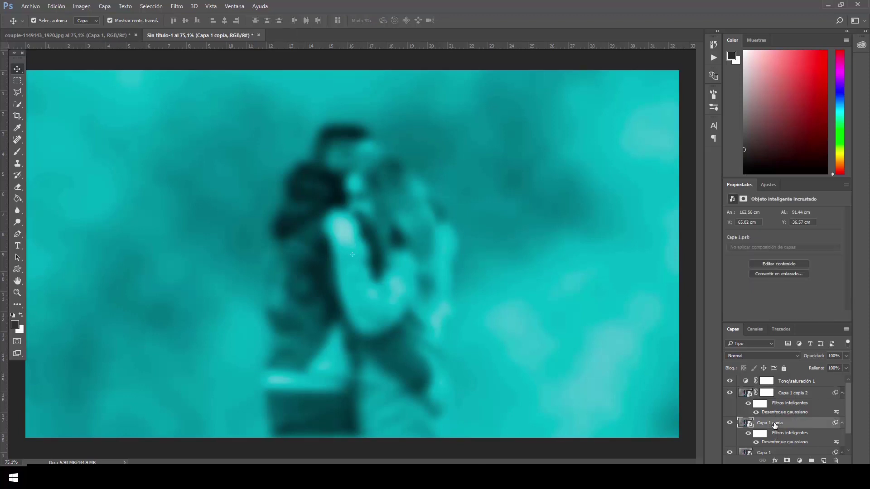
pyautogui.click(787, 461)
# Hide Capa 1 copia 2 and Capa 1 copia, leaving Capa 1 selected
pyautogui.click(781, 393)
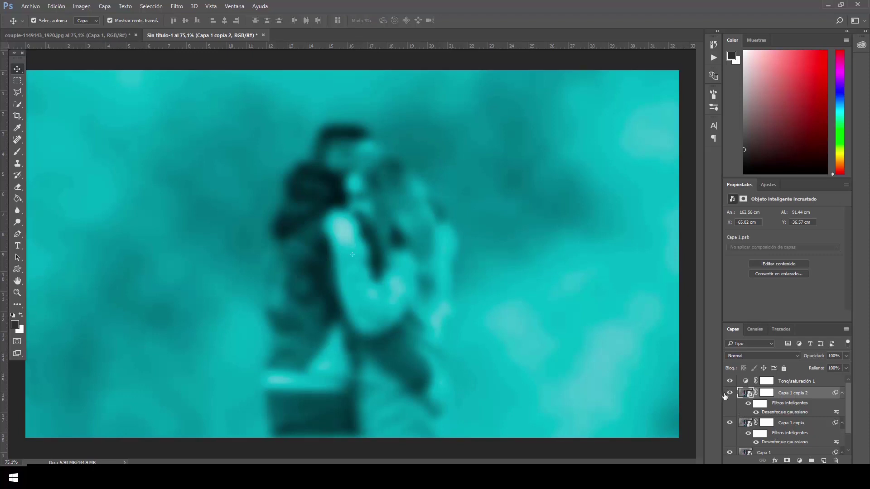
pyautogui.click(729, 392)
pyautogui.click(729, 422)
pyautogui.moveTo(846, 412); pyautogui.dragTo(848, 444)
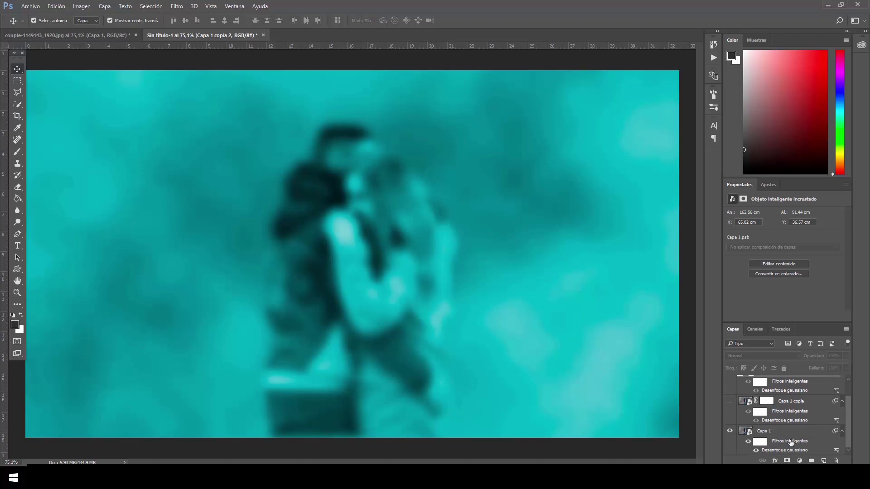
pyautogui.click(769, 432)
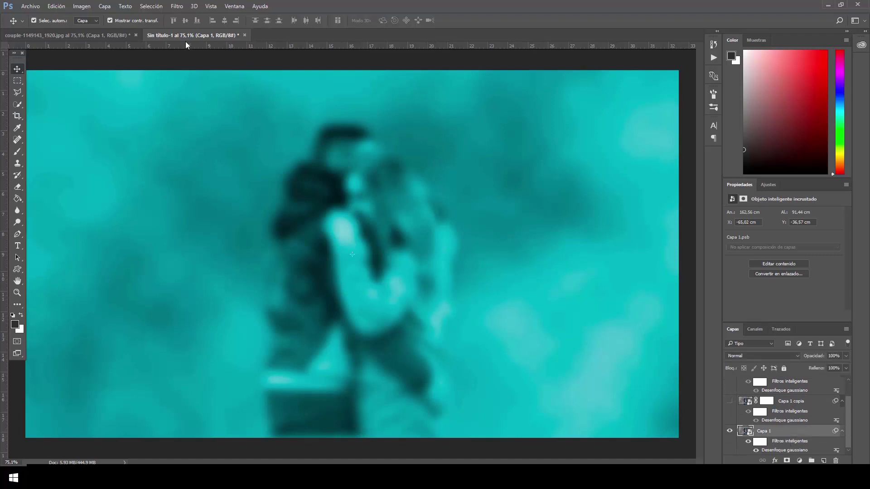
# Apply a horizontal motion blur with 150-pixel distance to Capa 1
pyautogui.click(179, 8)
pyautogui.moveTo(195, 132)
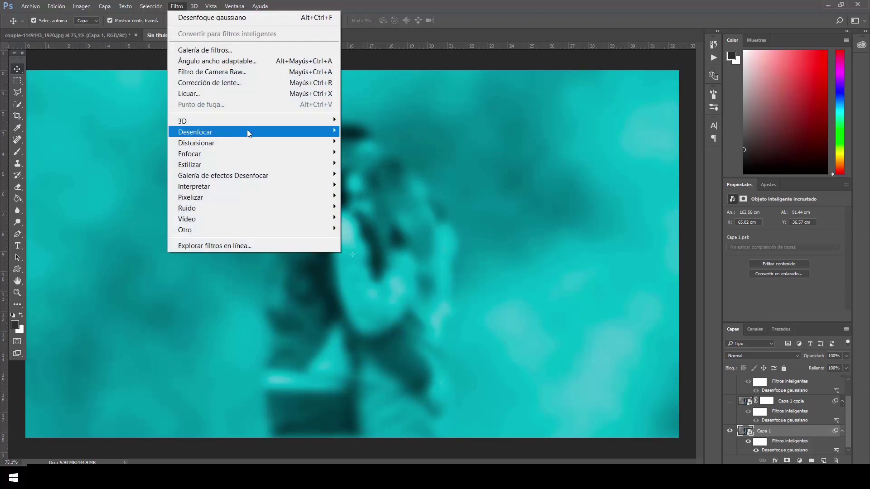
pyautogui.click(406, 175)
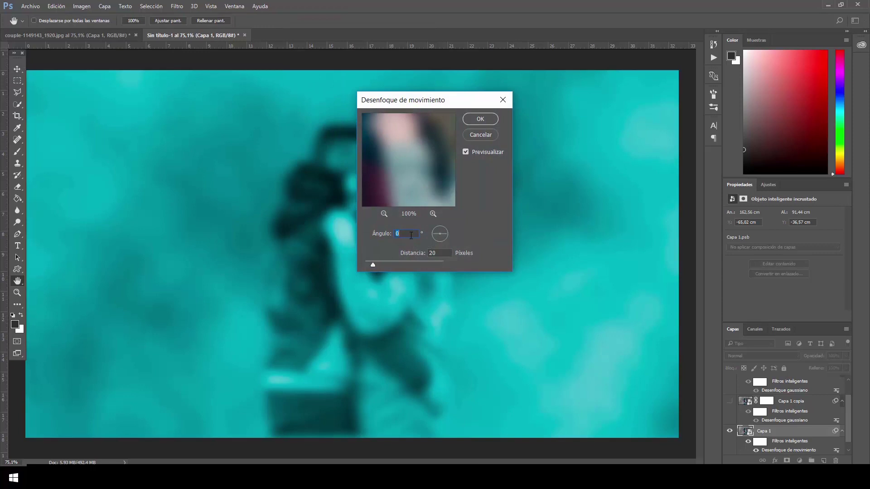
pyautogui.doubleClick(444, 253)
pyautogui.write('150')
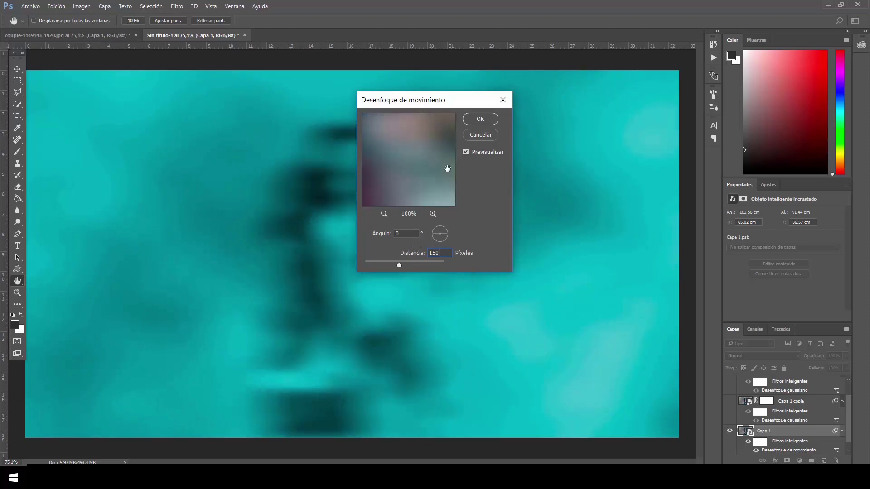
pyautogui.click(473, 121)
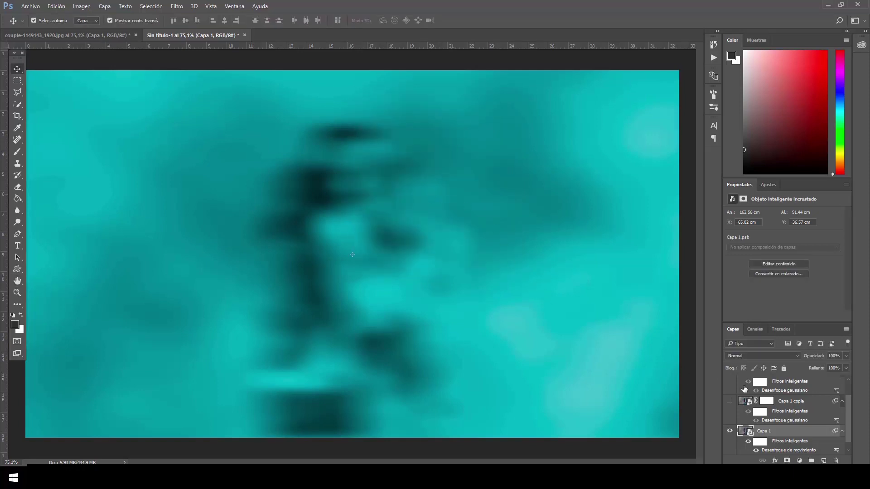
pyautogui.scroll(2, 848, 405)
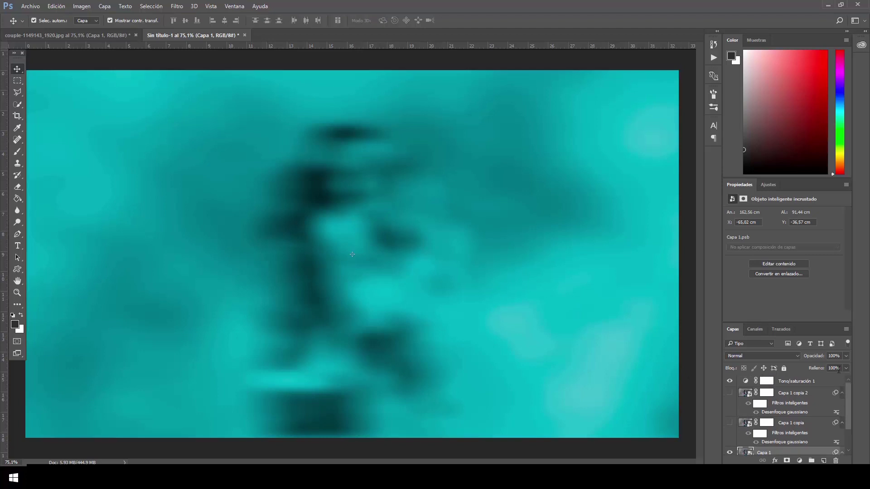
# Show Capa 1 copia 2 again and lower its Gaussian blur radius to 4
pyautogui.click(730, 393)
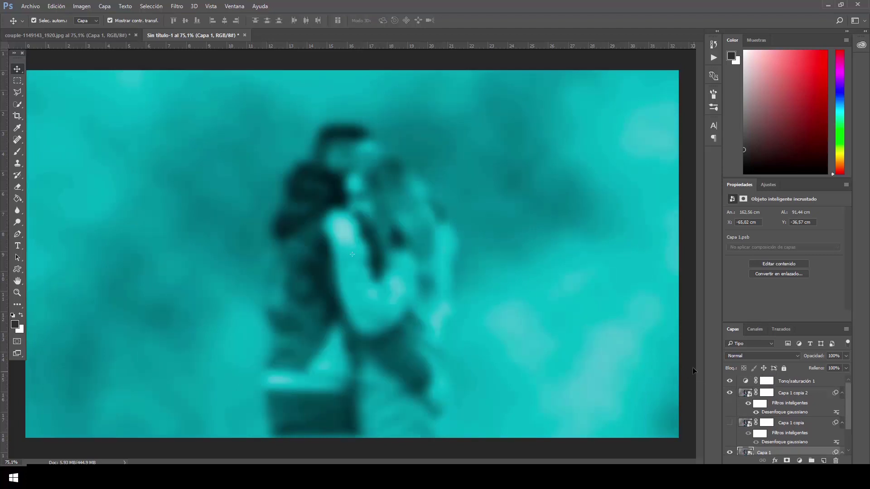
pyautogui.click(730, 393)
pyautogui.click(750, 394)
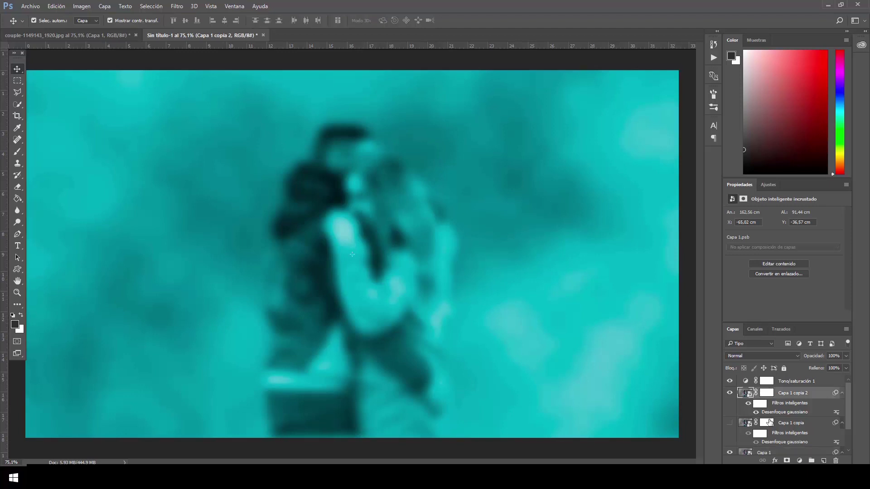
pyautogui.doubleClick(783, 413)
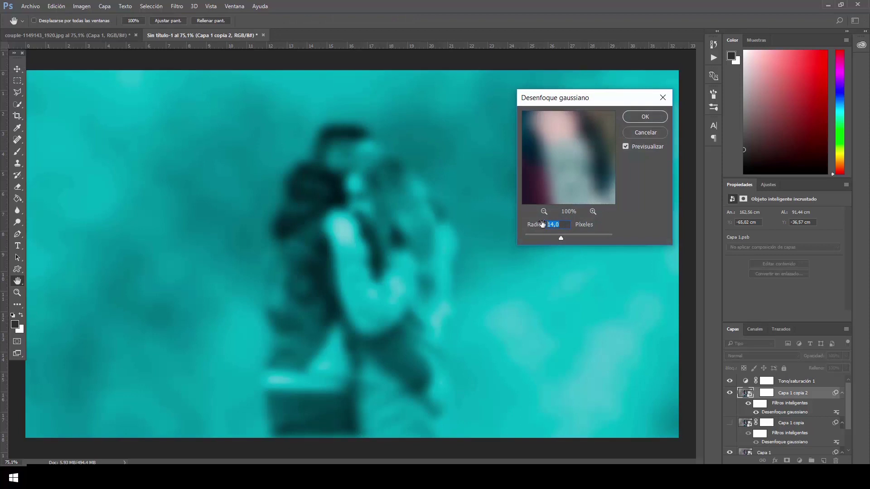
pyautogui.write('4')
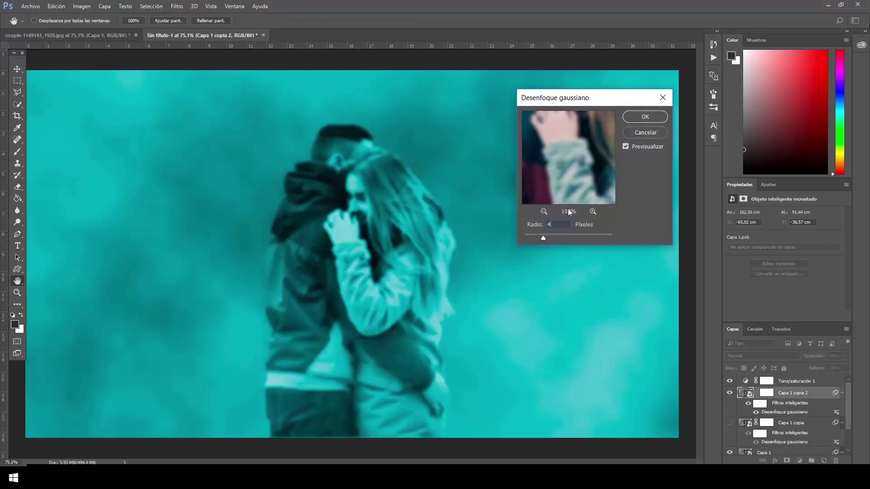
pyautogui.click(648, 118)
pyautogui.click(645, 117)
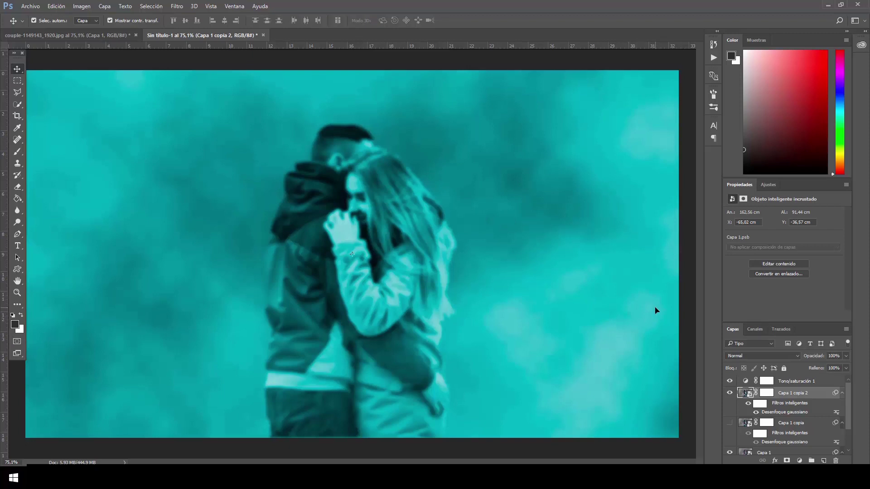
# Target Capa 1 copia 2's mask with a soft round 150 px brush
pyautogui.click(767, 392)
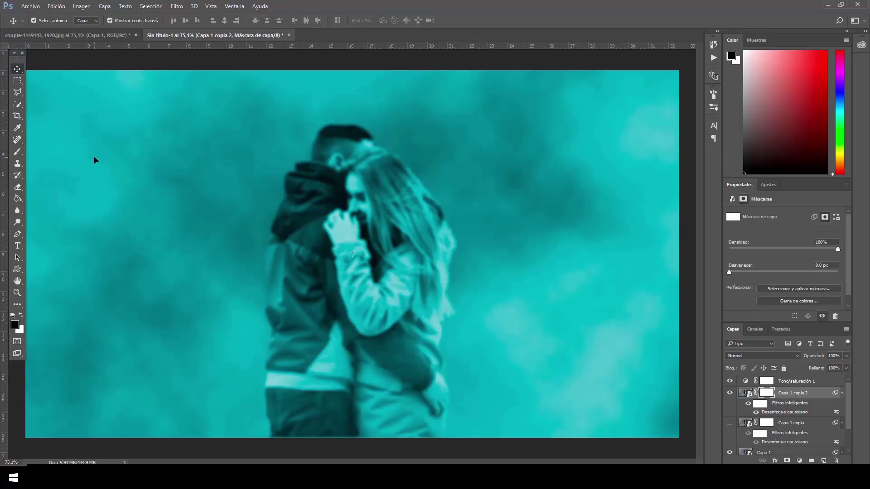
pyautogui.click(17, 151)
pyautogui.click(48, 22)
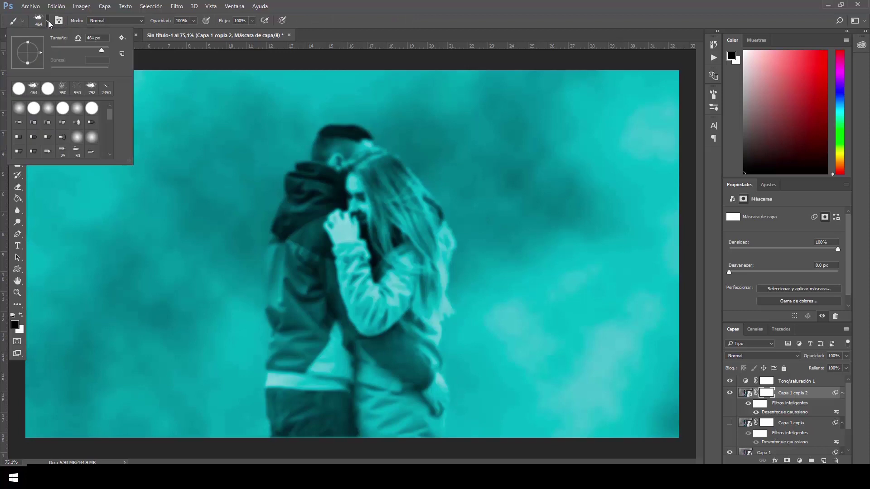
pyautogui.click(48, 109)
pyautogui.click(104, 38)
pyautogui.write('150')
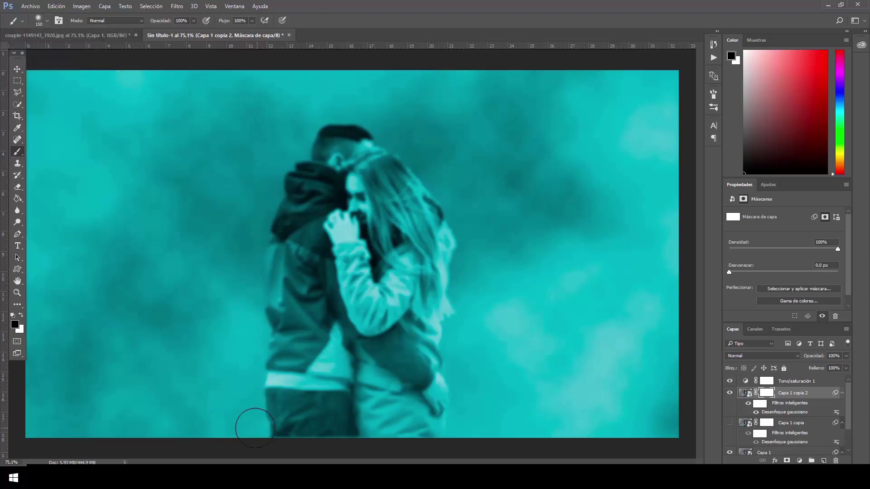
# Paint the couple's outer edges out of the mask and show Capa 1 copia
pyautogui.moveTo(256, 429)
pyautogui.mouseDown()
pyautogui.moveTo(252, 290)
pyautogui.moveTo(291, 142)
pyautogui.moveTo(326, 116)
pyautogui.moveTo(385, 127)
pyautogui.moveTo(456, 239)
pyautogui.moveTo(458, 420)
pyautogui.moveTo(446, 430)
pyautogui.moveTo(491, 419)
pyautogui.moveTo(472, 416)
pyautogui.mouseUp()
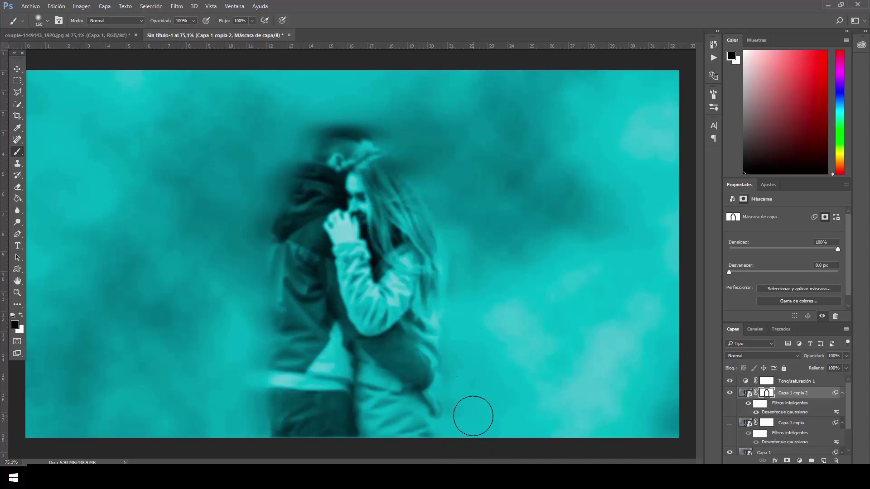
pyautogui.click(730, 426)
pyautogui.click(730, 425)
# Paint the couple's figures black on Capa 1 copia's layer mask
pyautogui.click(786, 425)
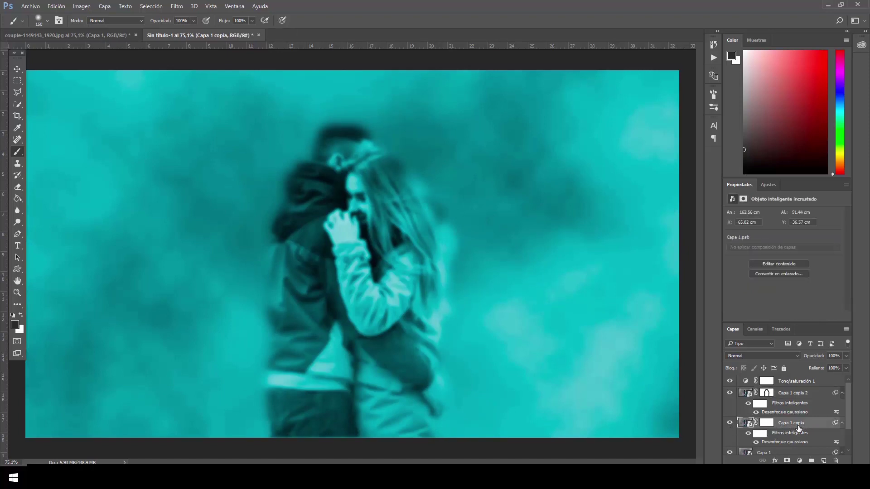
pyautogui.click(766, 424)
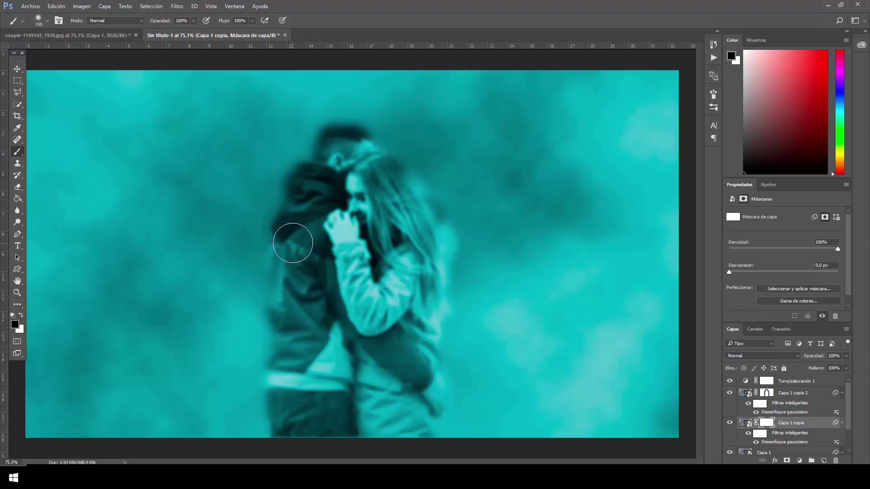
pyautogui.moveTo(293, 242)
pyautogui.mouseDown()
pyautogui.moveTo(362, 197)
pyautogui.moveTo(312, 231)
pyautogui.moveTo(345, 174)
pyautogui.moveTo(306, 348)
pyautogui.moveTo(320, 394)
pyautogui.moveTo(397, 410)
pyautogui.mouseUp()
pyautogui.hotkey('alt', ']')
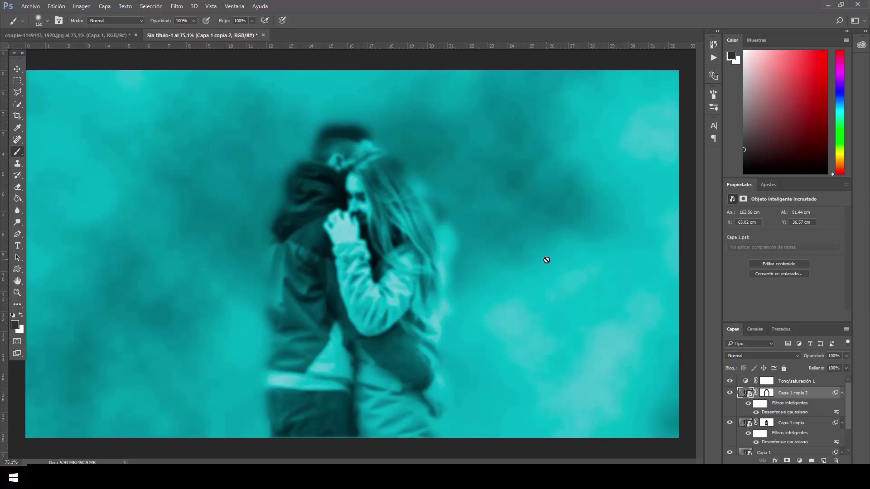
# Stamp the visible layers into Capa 2 above Tono/saturación 1, then briefly compare with the original photo
pyautogui.click(787, 384)
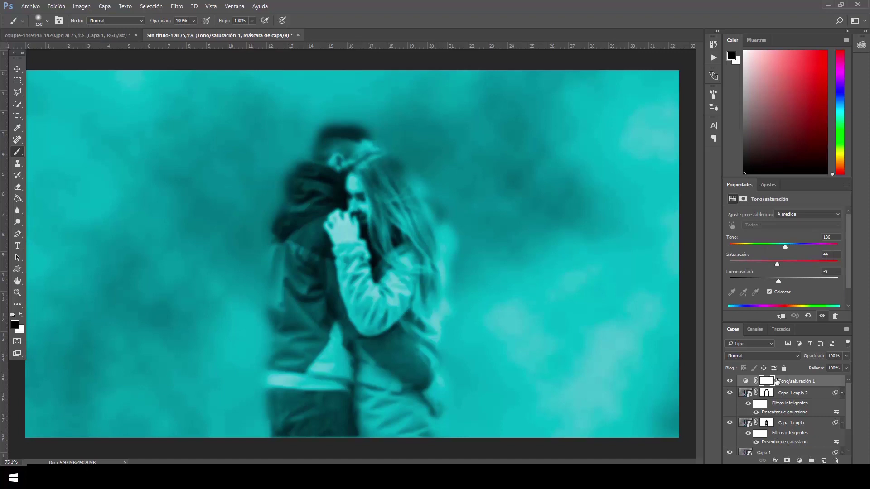
pyautogui.hotkey('ctrl', 'shift', 'alt', 'e')
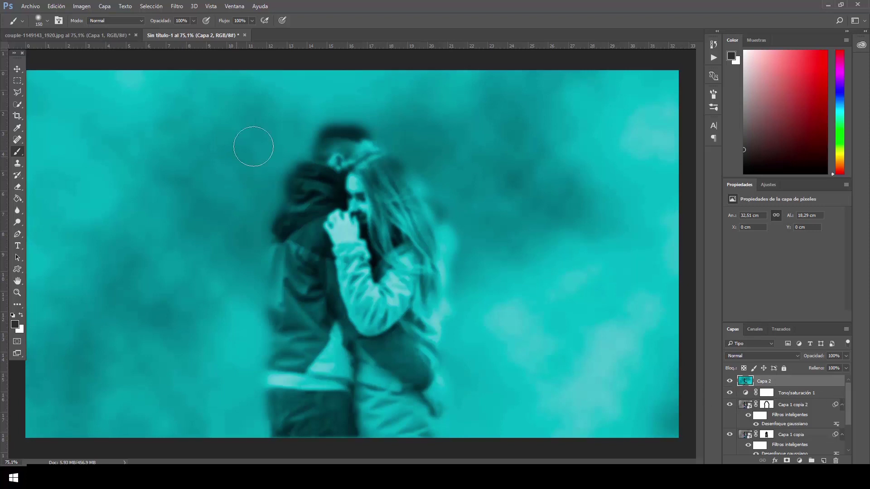
pyautogui.click(78, 37)
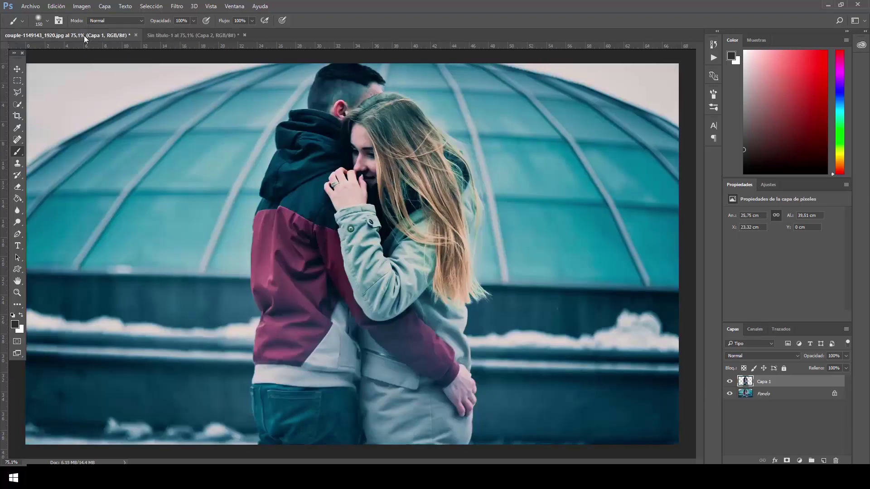
pyautogui.click(180, 35)
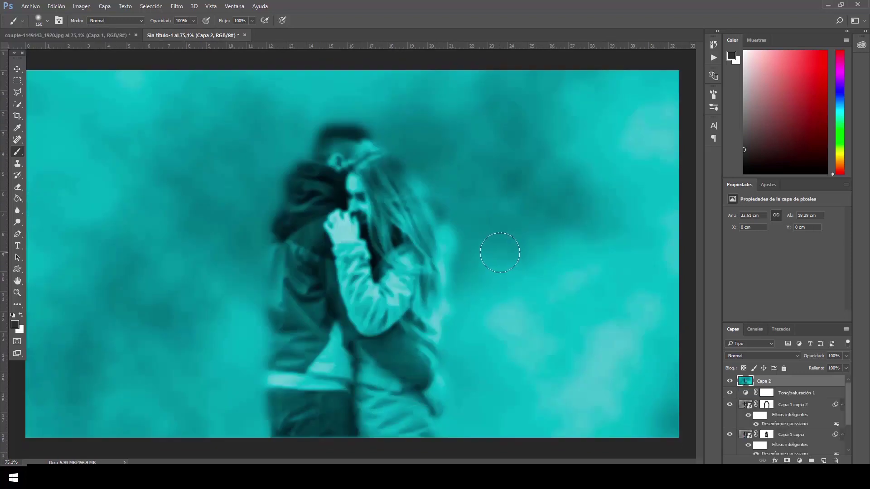
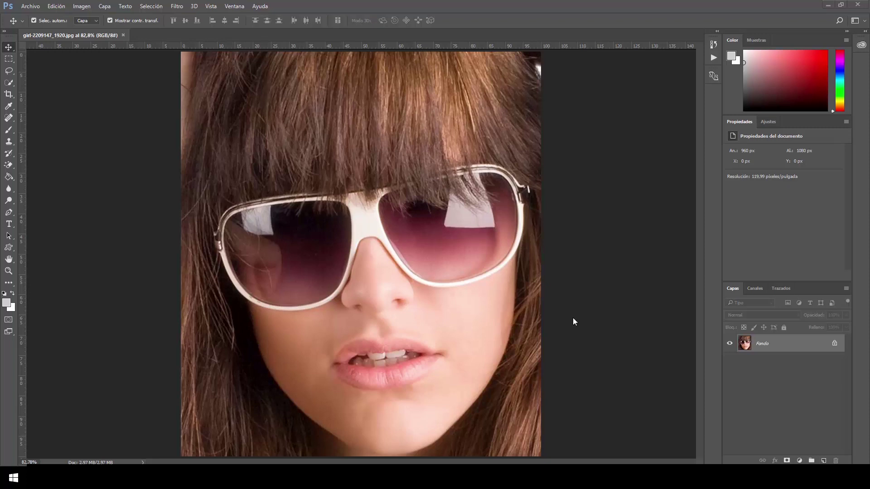
# Desaturate the sunglasses portrait to black and white with Image > Adjustments > Desaturate
pyautogui.click(9, 259)
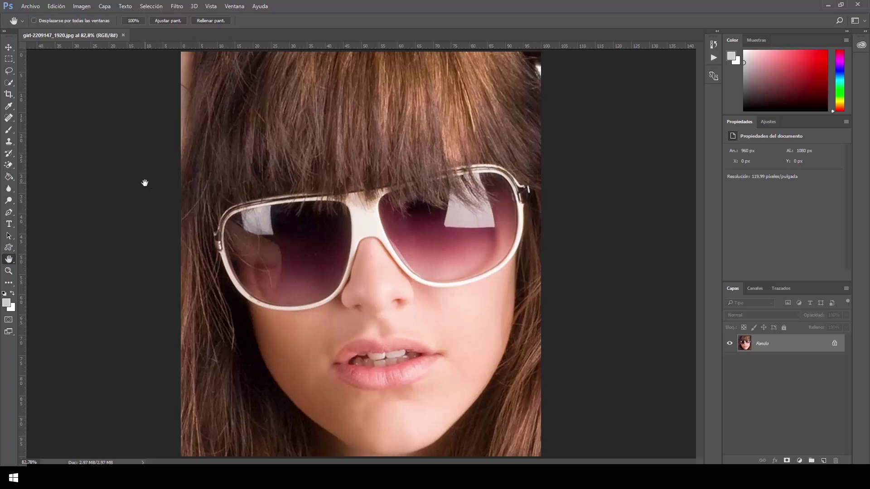
pyautogui.click(82, 7)
pyautogui.moveTo(91, 34)
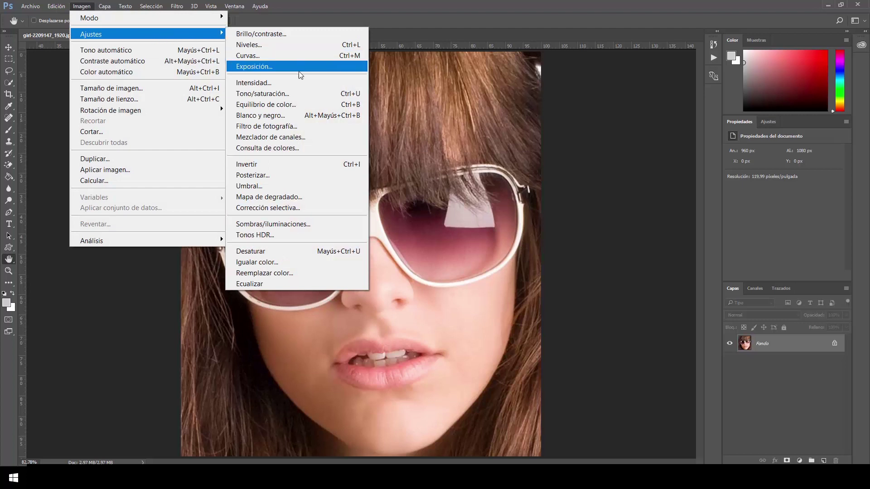
pyautogui.click(310, 252)
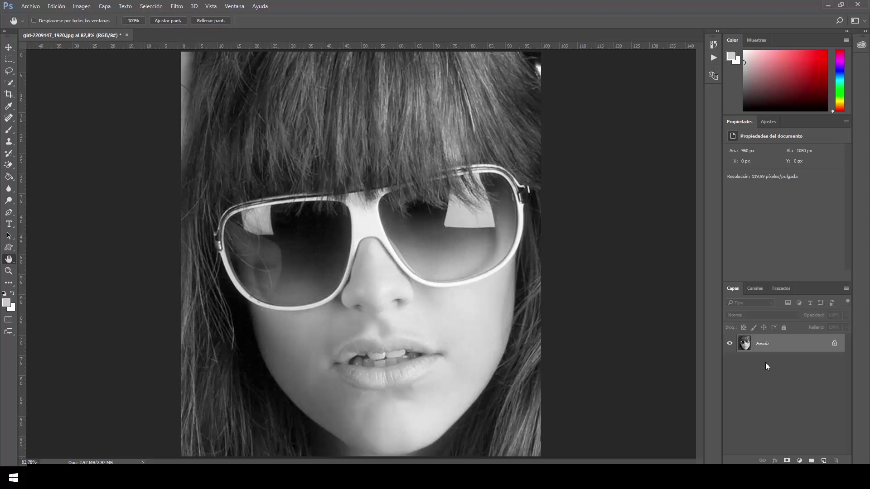
# Unlock the background photo as Capa 0 and add a new empty layer beneath it
pyautogui.doubleClick(834, 346)
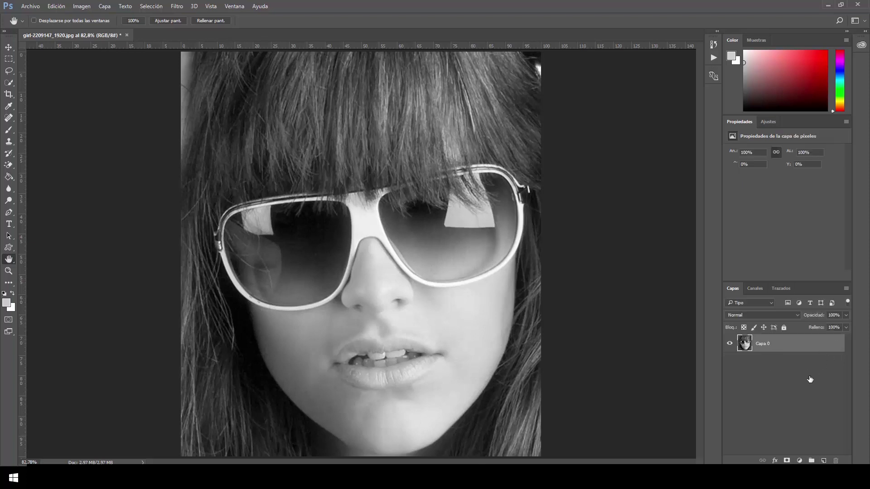
pyautogui.click(748, 150)
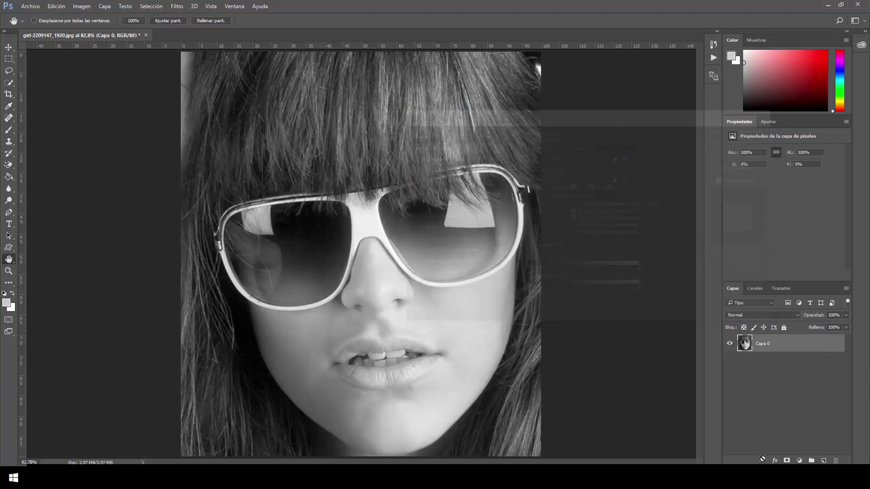
pyautogui.click(825, 461)
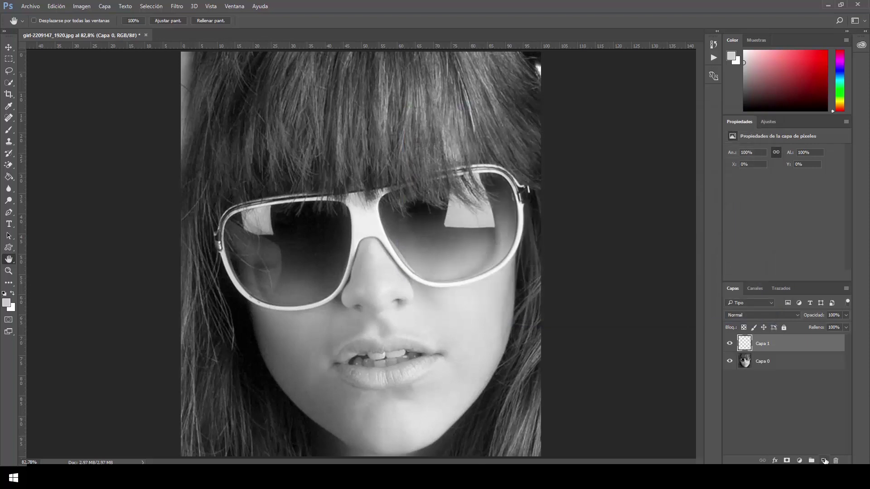
pyautogui.moveTo(770, 345); pyautogui.dragTo(774, 370)
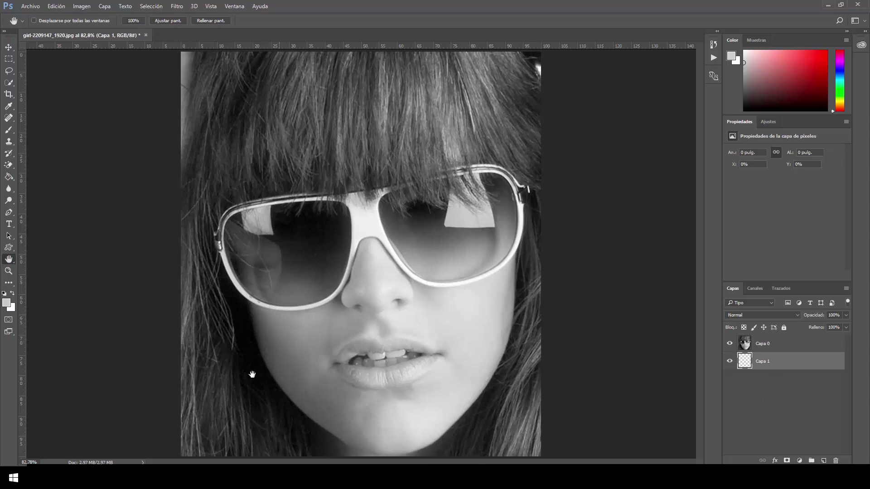
# Fill the new layer with black using the Paint Bucket and hide the photo layer
pyautogui.click(4, 294)
pyautogui.click(8, 176)
pyautogui.click(262, 191)
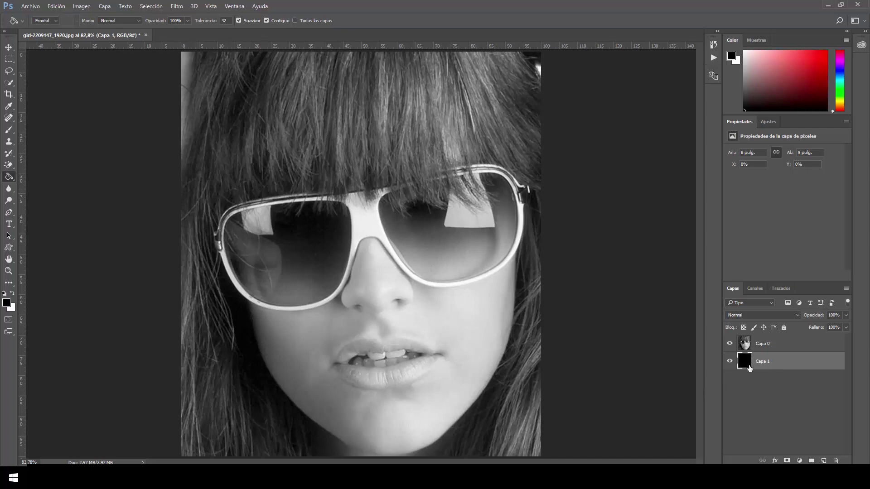
pyautogui.click(729, 343)
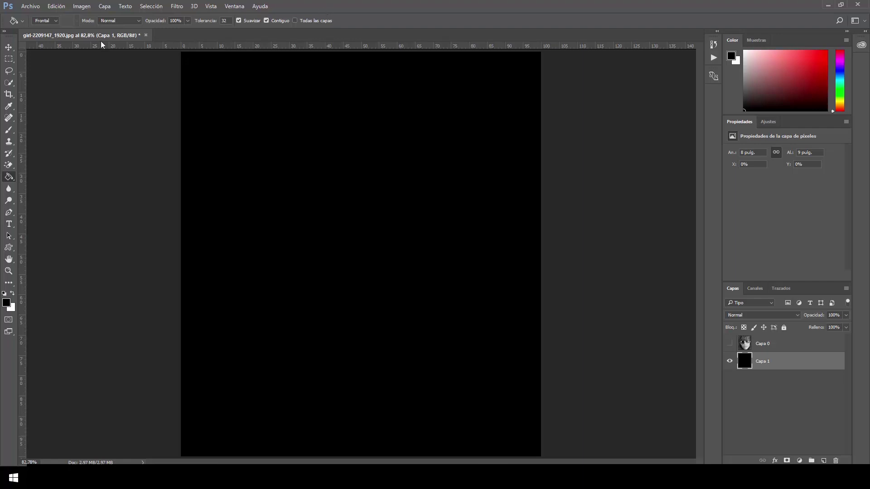
# Set the Type tool to font 10.12 at 200 pt with white as the colour
pyautogui.click(8, 223)
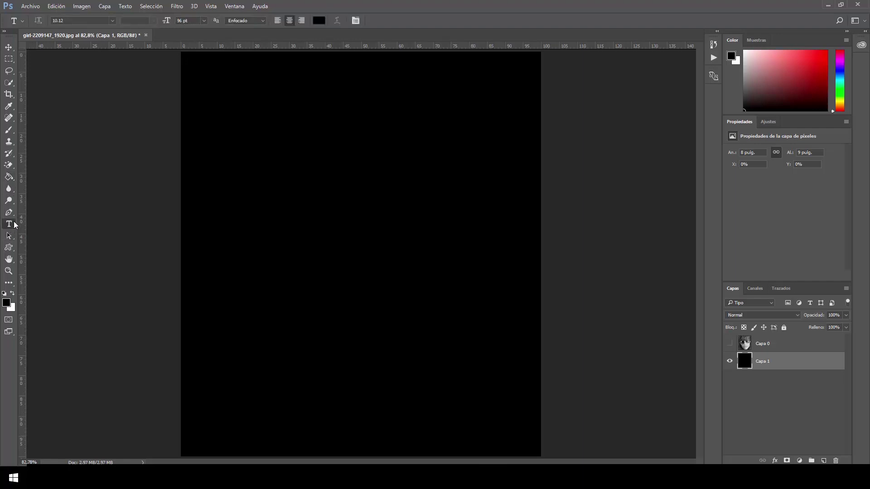
pyautogui.click(112, 20)
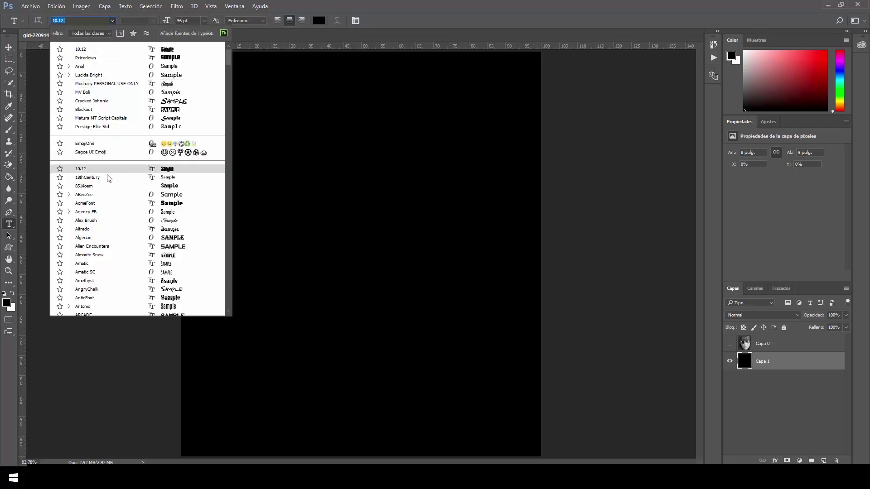
pyautogui.click(93, 168)
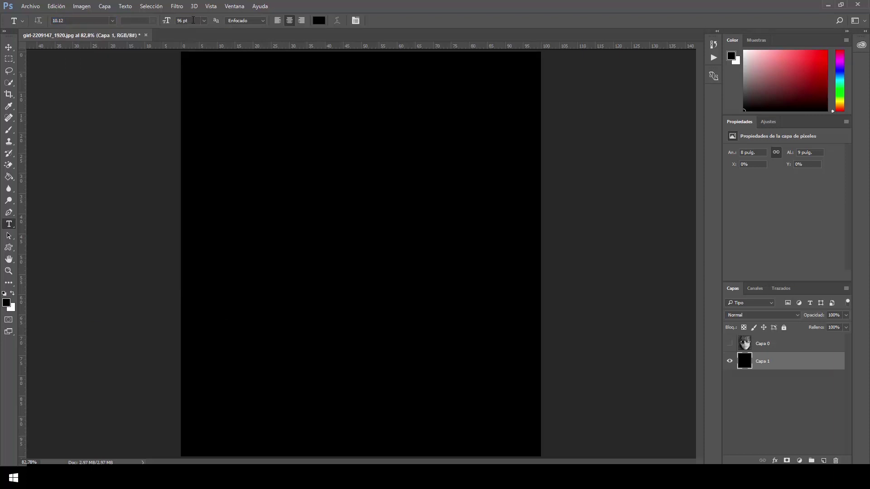
pyautogui.moveTo(193, 21); pyautogui.dragTo(159, 17)
pyautogui.write('200')
pyautogui.click(12, 293)
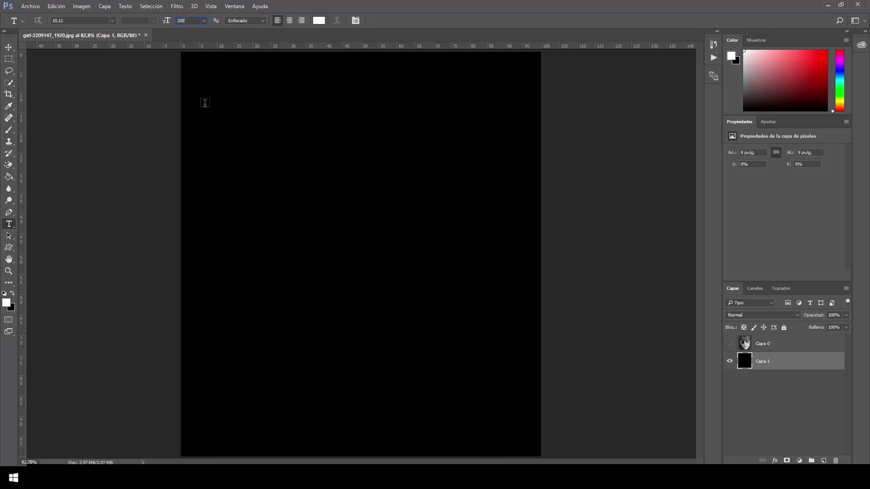
# Type the white EBM text and move it to the top-left of the canvas
pyautogui.click(203, 105)
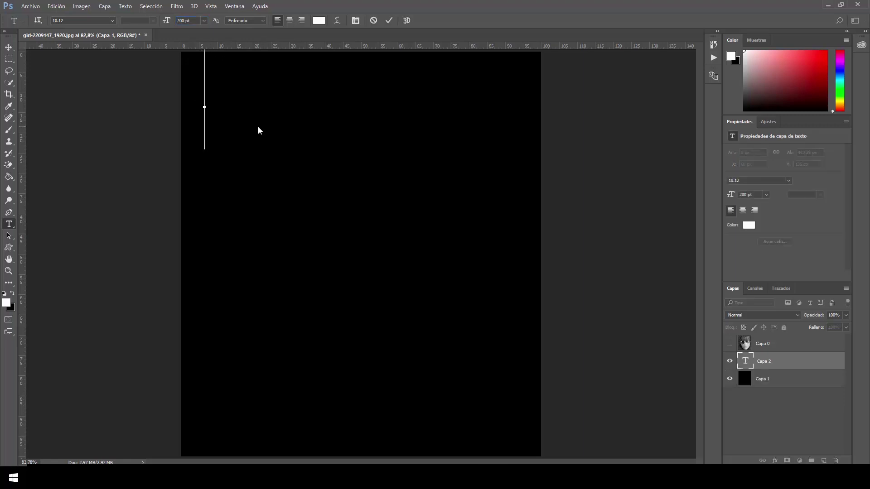
pyautogui.write('U')
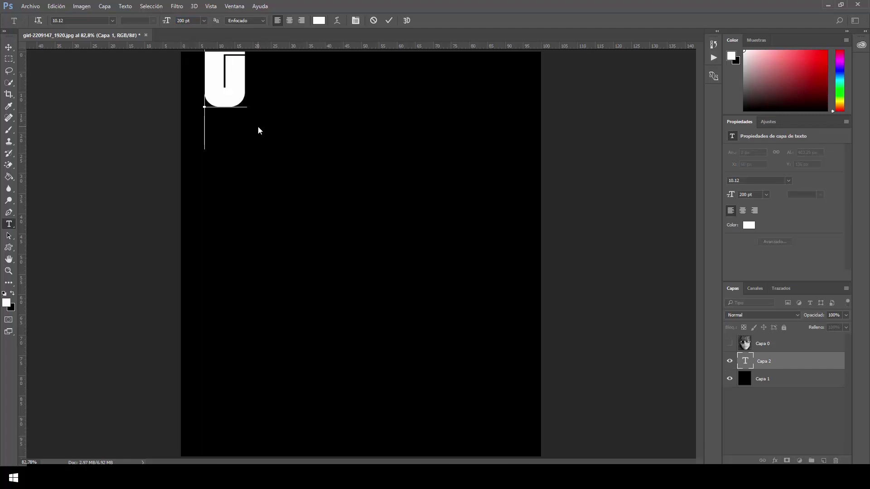
pyautogui.press('BackSpace')
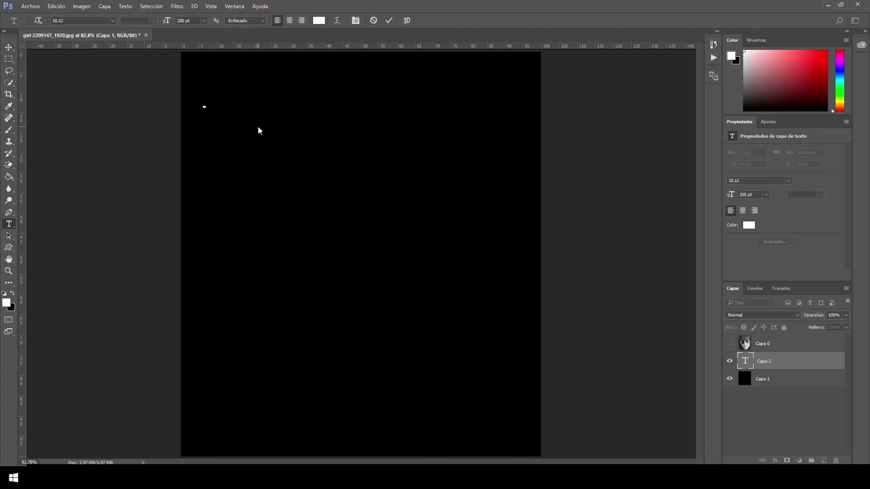
pyautogui.write('UD')
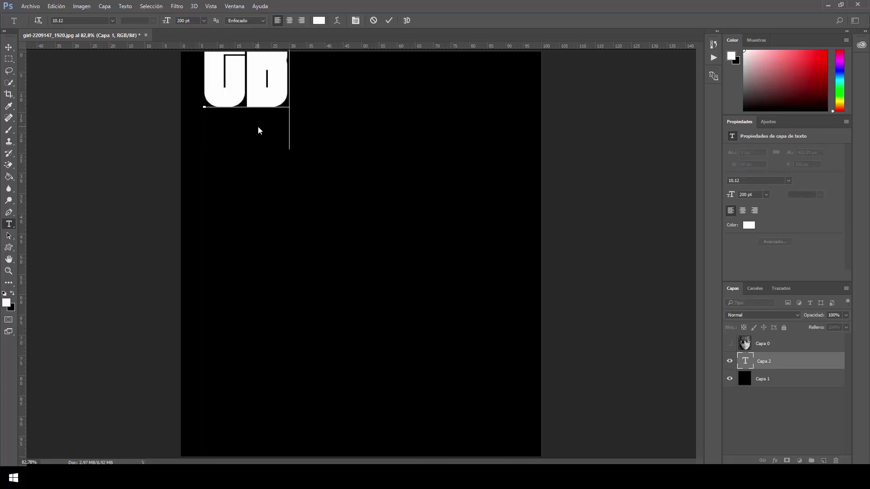
pyautogui.write('III')
pyautogui.click(391, 21)
pyautogui.press('v')
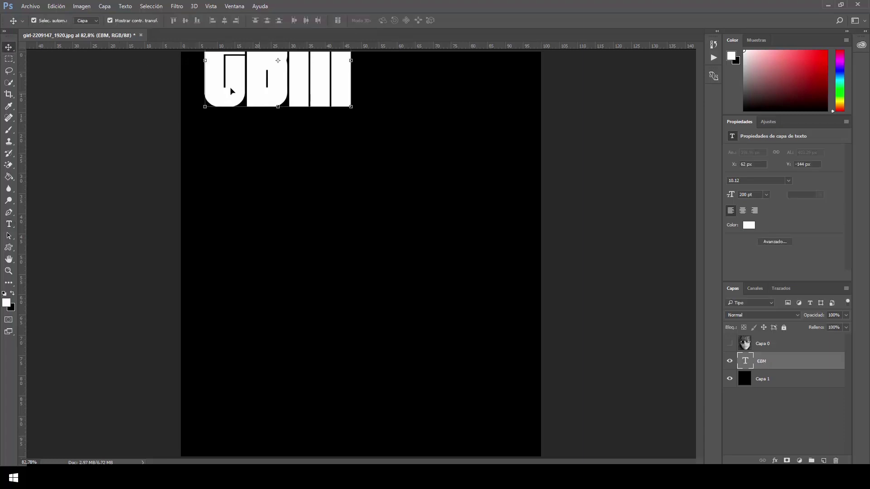
pyautogui.moveTo(230, 91); pyautogui.dragTo(214, 135)
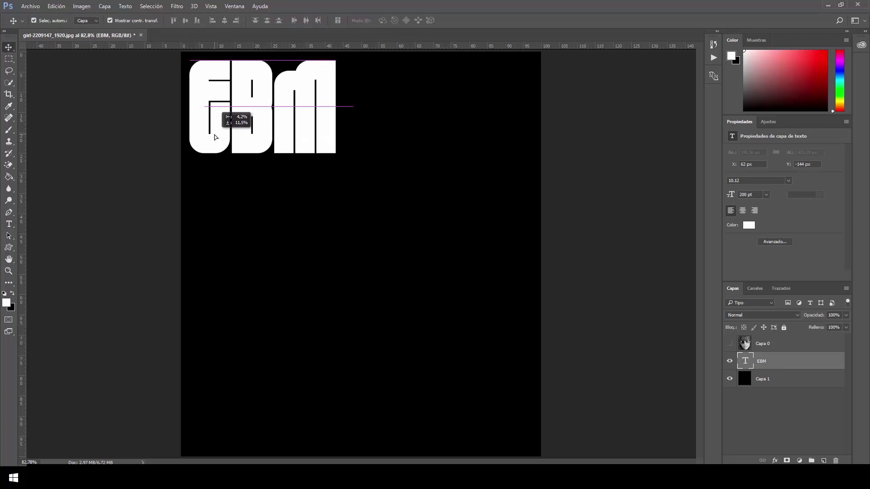
# Free Transform the EBM text to stretch it horizontally to about 232% width
pyautogui.click(57, 6)
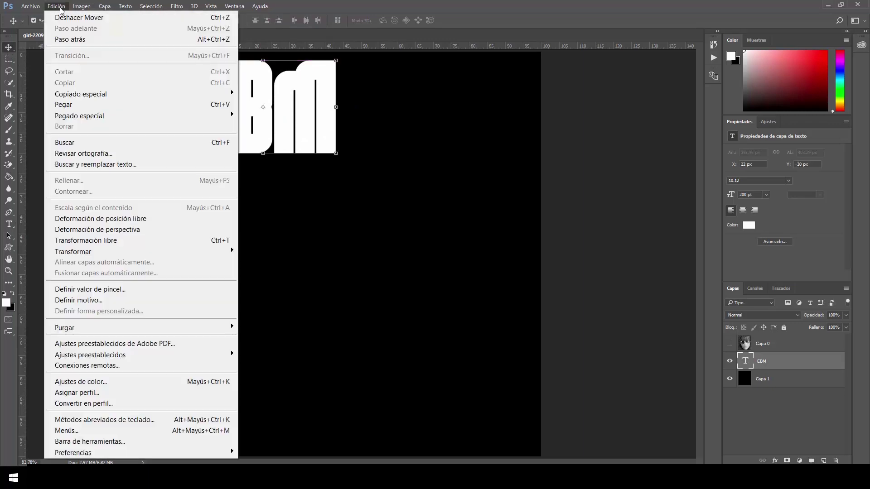
pyautogui.moveTo(72, 252)
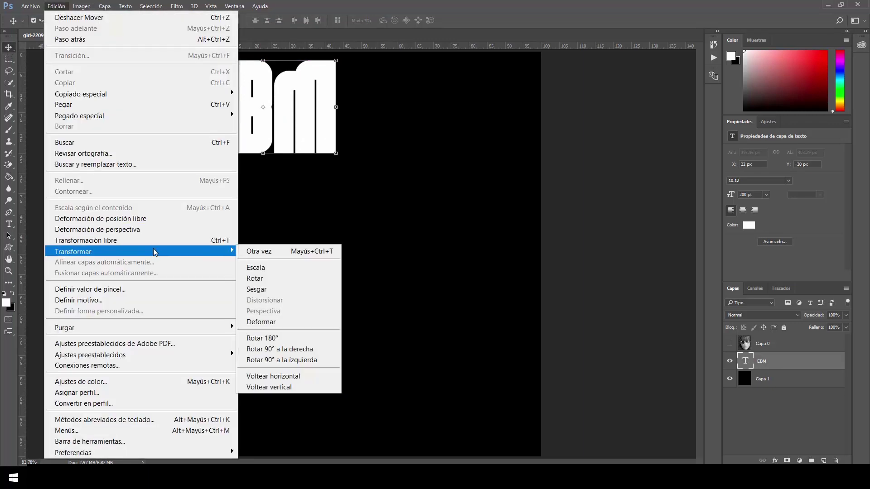
pyautogui.click(154, 240)
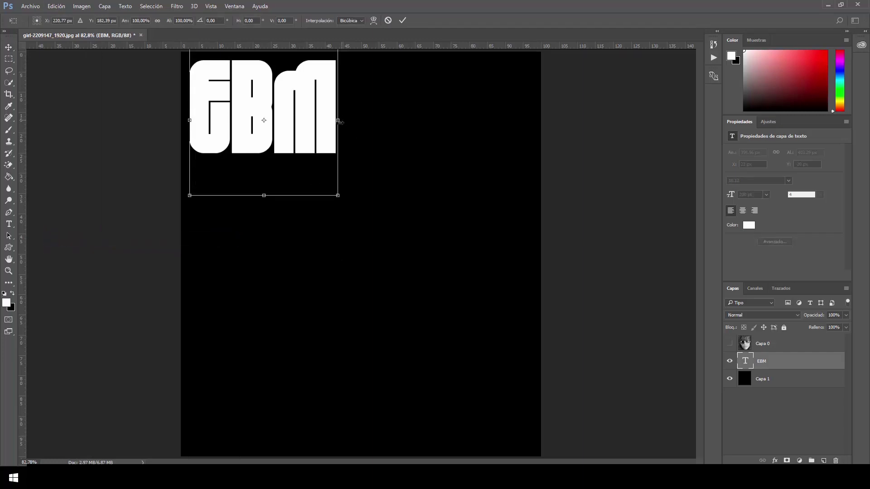
pyautogui.moveTo(439, 129); pyautogui.dragTo(535, 130)
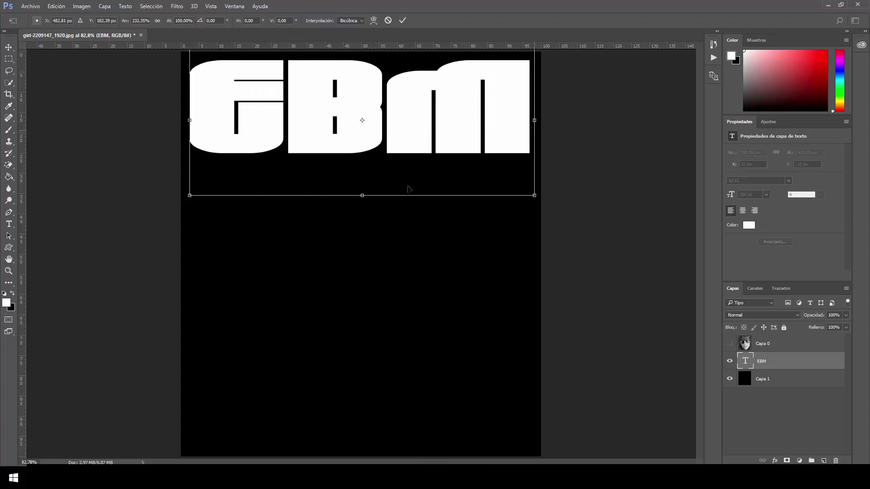
pyautogui.click(402, 20)
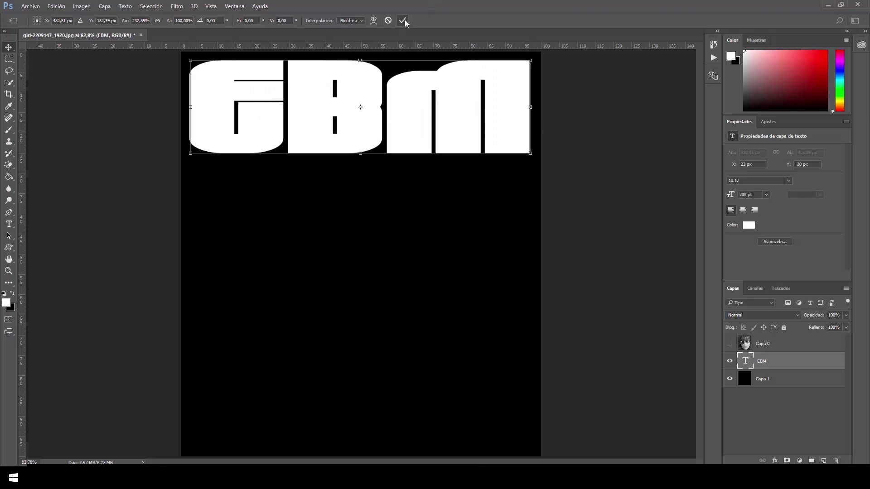
pyautogui.click(8, 225)
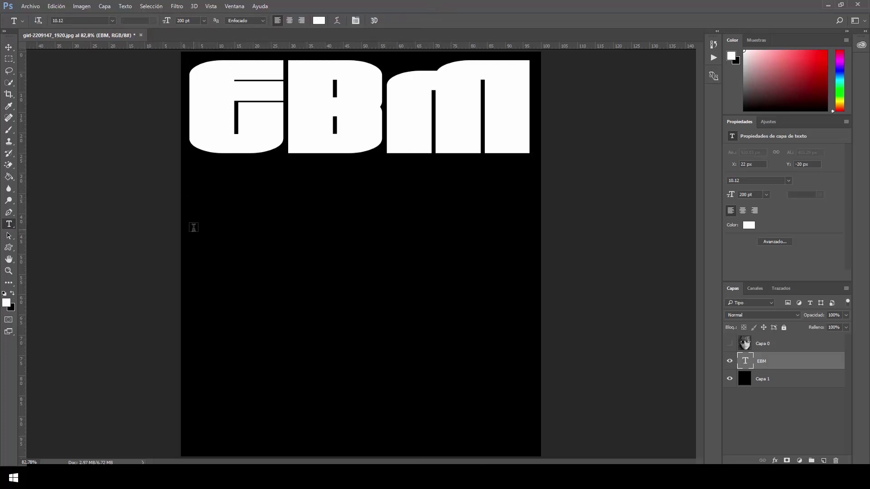
# Type the INFORMATICA text and move it below EBM
pyautogui.click(193, 226)
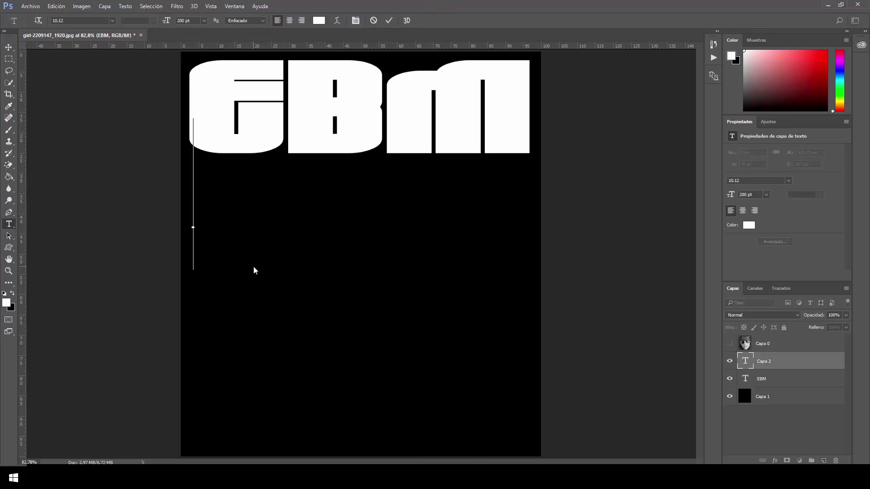
pyautogui.write('m')
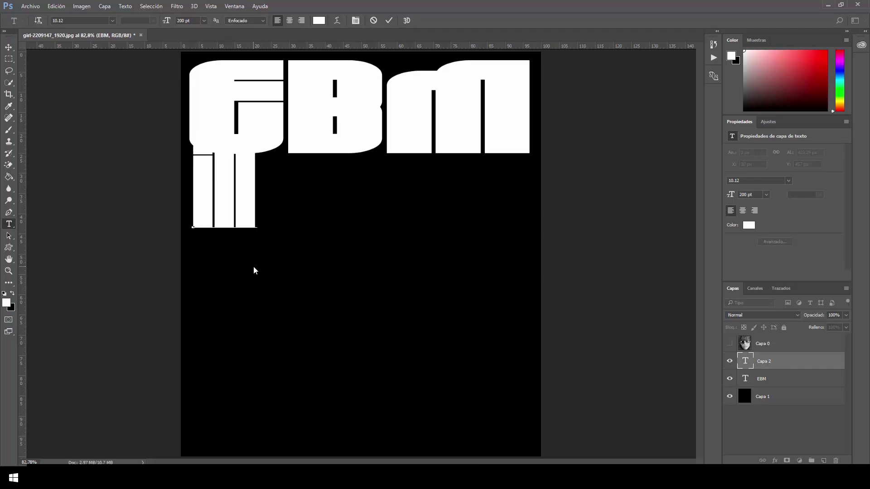
pyautogui.write('form')
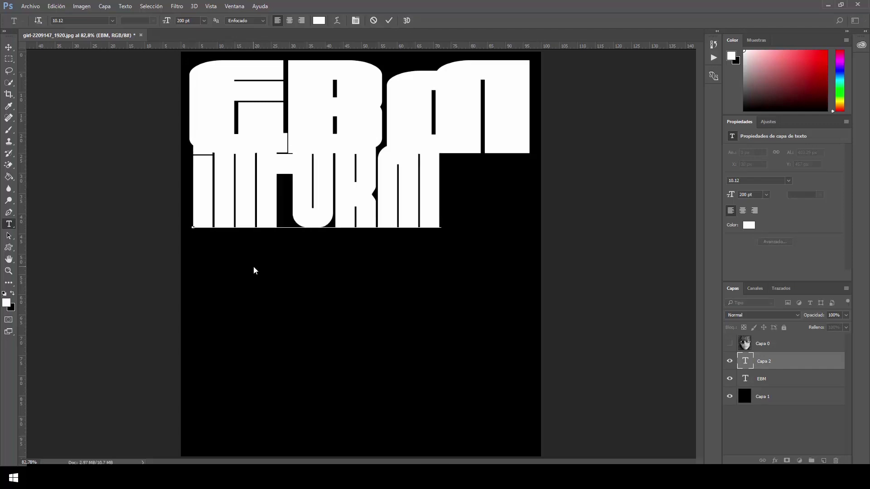
pyautogui.write('ati')
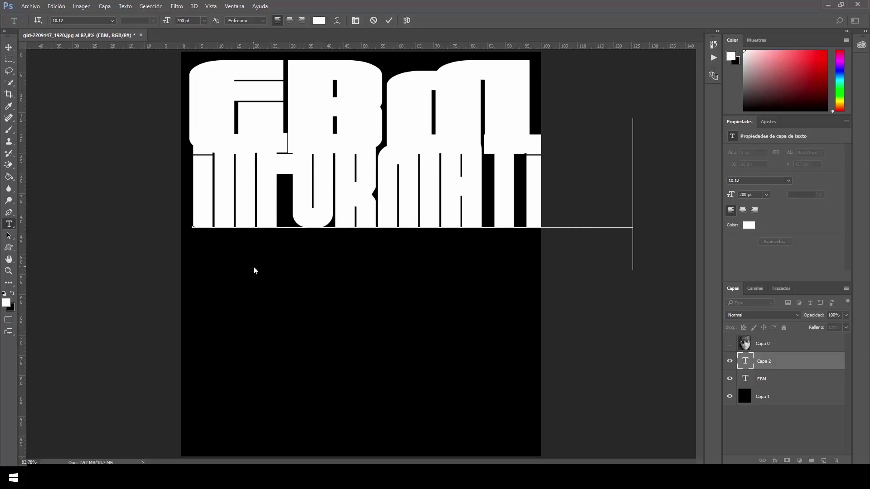
pyautogui.click(389, 20)
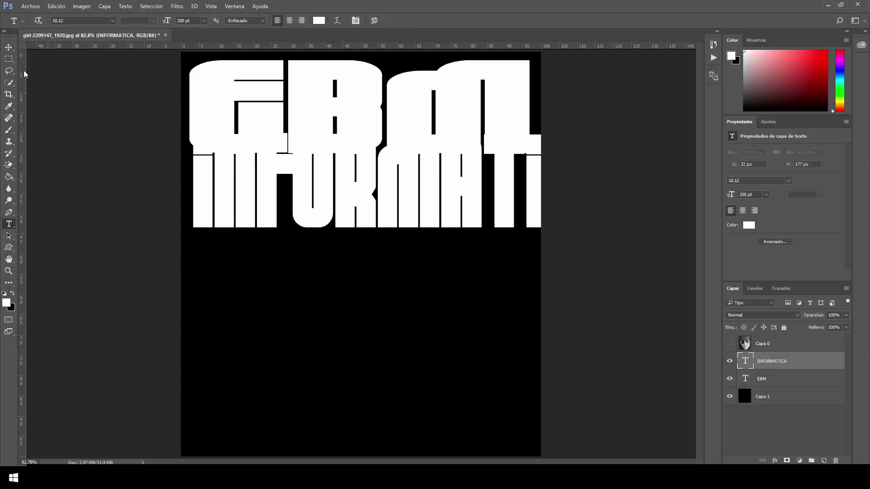
pyautogui.click(9, 47)
pyautogui.moveTo(199, 198)
pyautogui.mouseDown()
pyautogui.moveTo(199, 231)
pyautogui.moveTo(196, 217)
pyautogui.mouseUp()
# Free Transform INFORMATICA to the page width, stretch it taller, and seat it under EBM
pyautogui.click(54, 6)
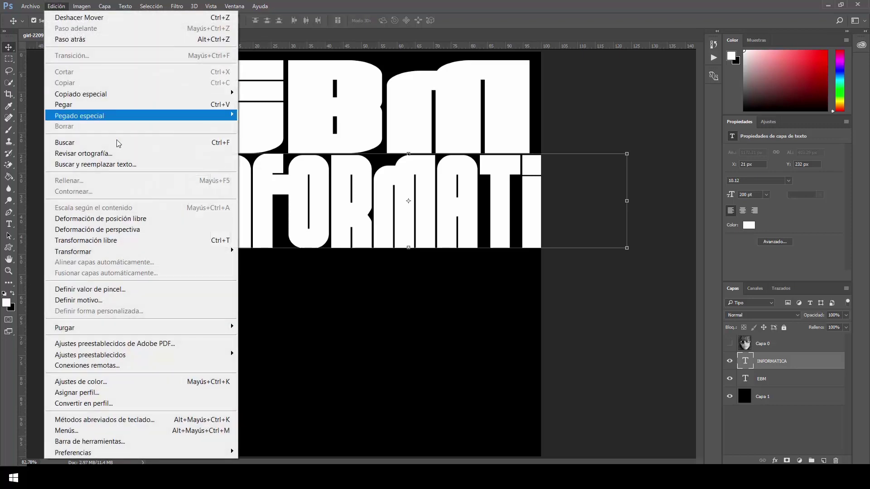
pyautogui.click(86, 240)
pyautogui.moveTo(625, 216); pyautogui.dragTo(537, 215)
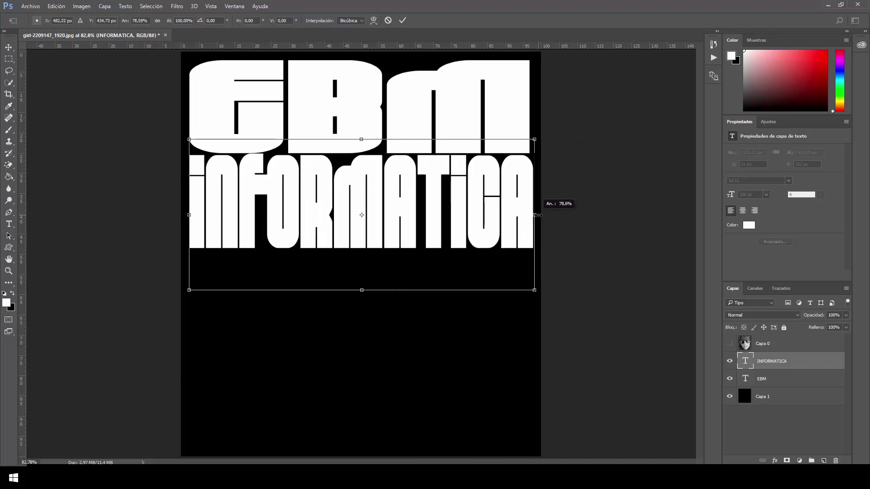
pyautogui.moveTo(362, 290); pyautogui.dragTo(358, 377)
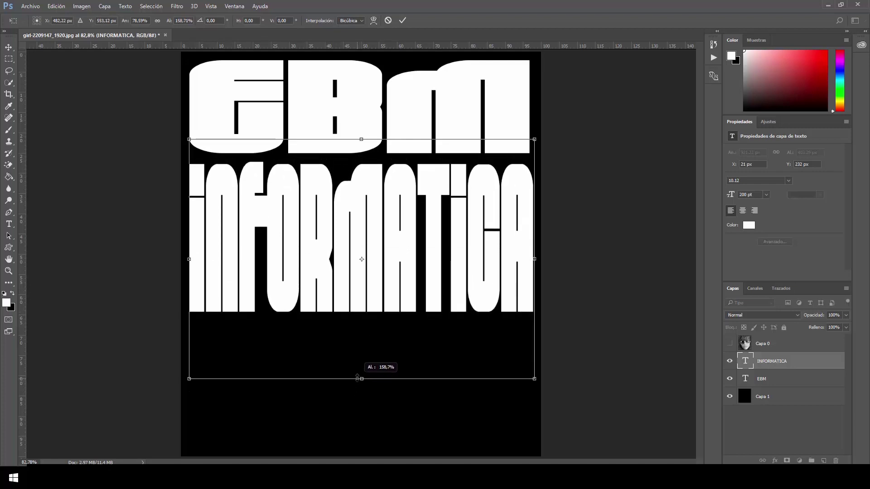
pyautogui.press('Return')
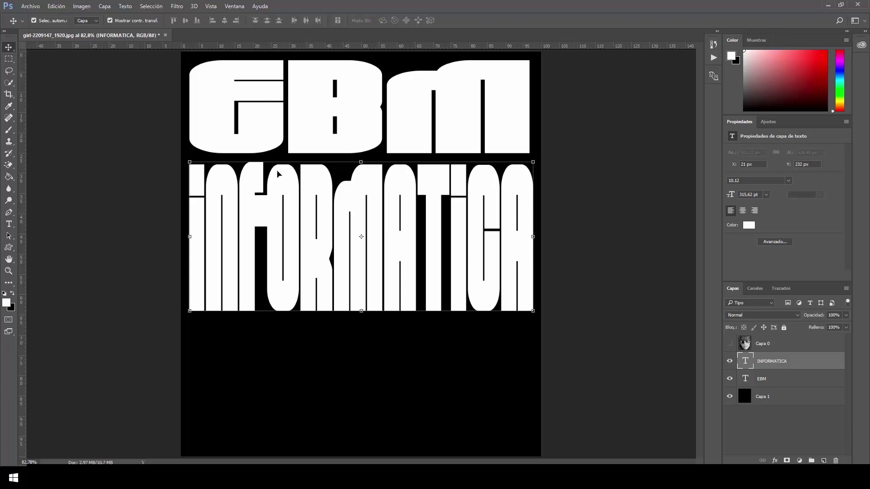
pyautogui.moveTo(305, 186); pyautogui.dragTo(306, 186)
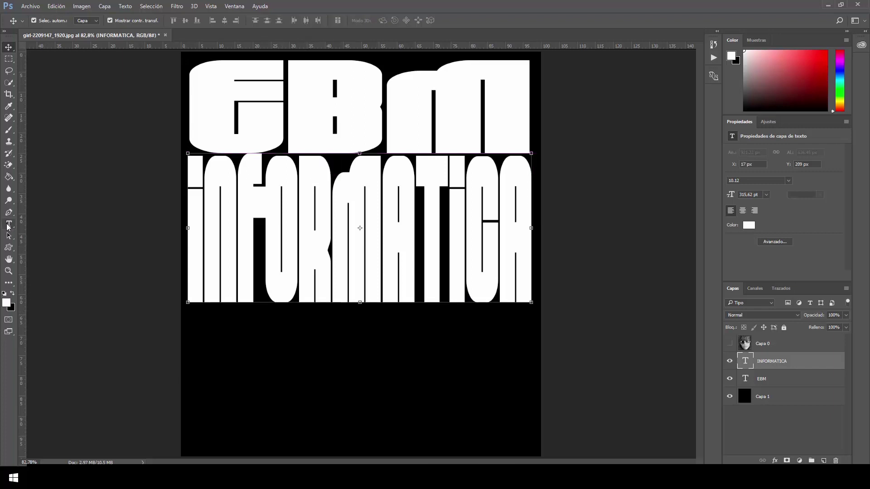
pyautogui.click(10, 225)
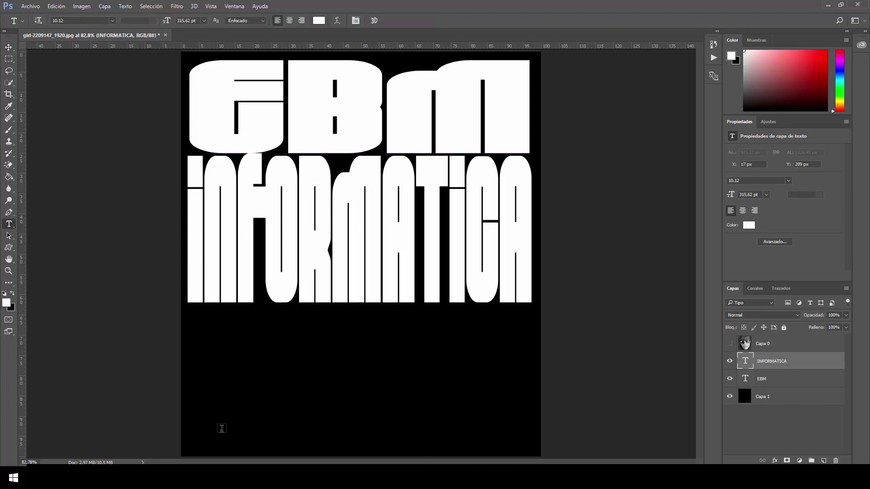
pyautogui.click(196, 387)
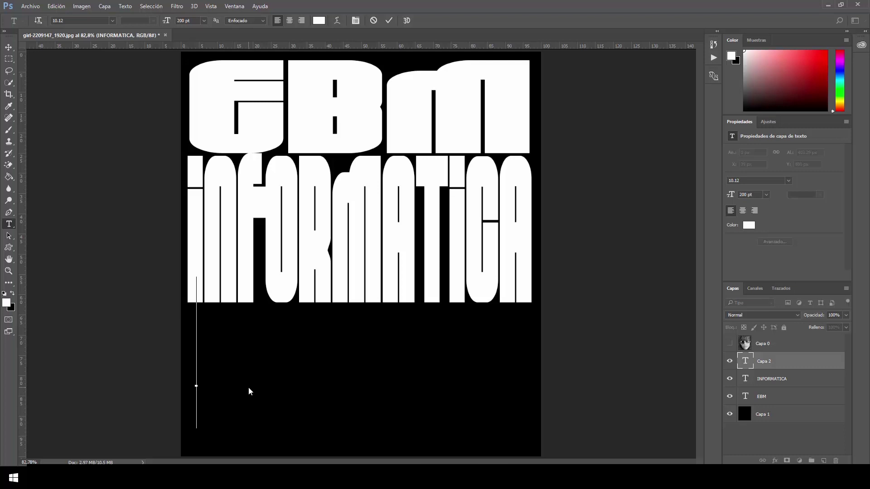
# Type the PHOTOSOPEARTE text and move it lower on the page
pyautogui.write('PHO')
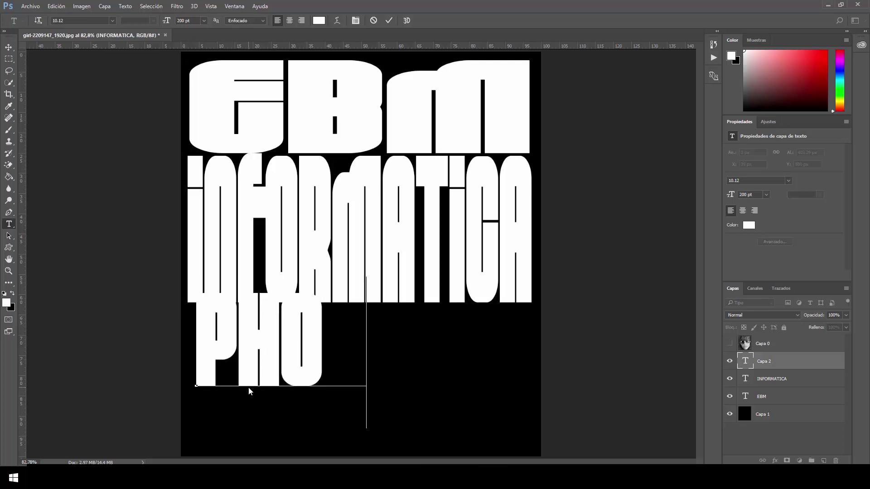
pyautogui.write('TOSOPOPH')
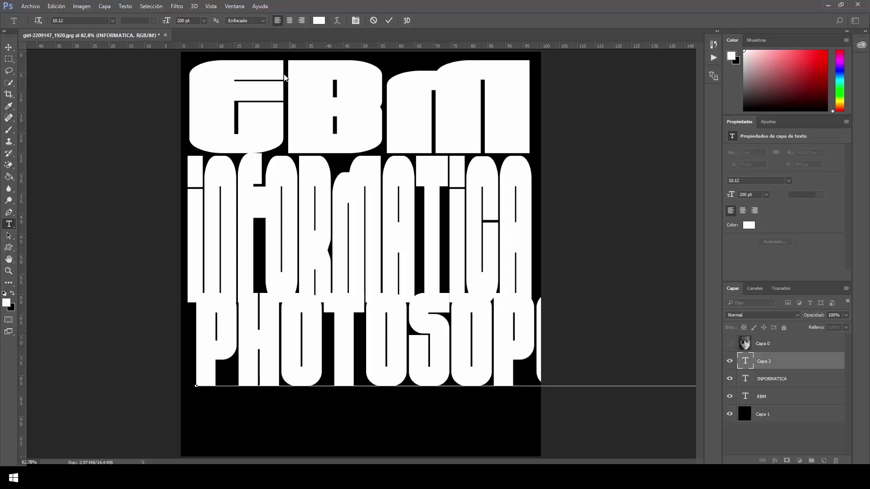
pyautogui.click(391, 24)
pyautogui.click(10, 47)
pyautogui.moveTo(215, 324); pyautogui.dragTo(205, 356)
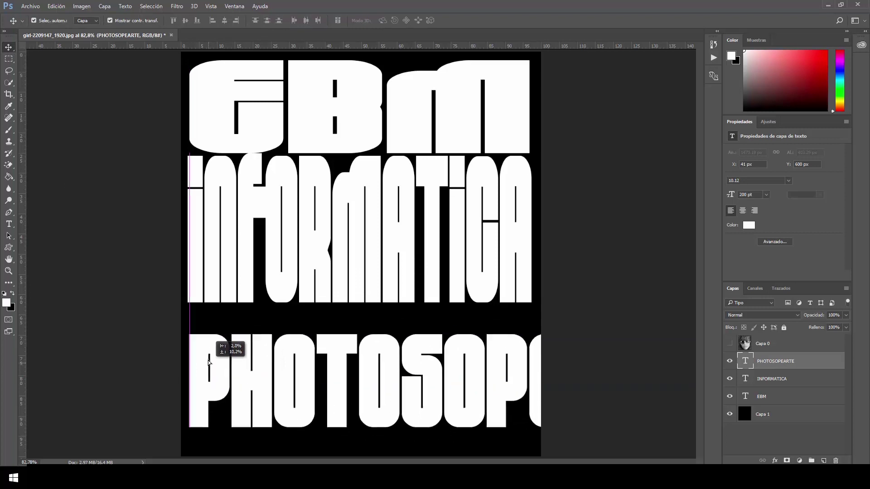
# Free Transform PHOTOSOPEARTE to fit the page width, aligned directly under INFORMATICA
pyautogui.click(56, 6)
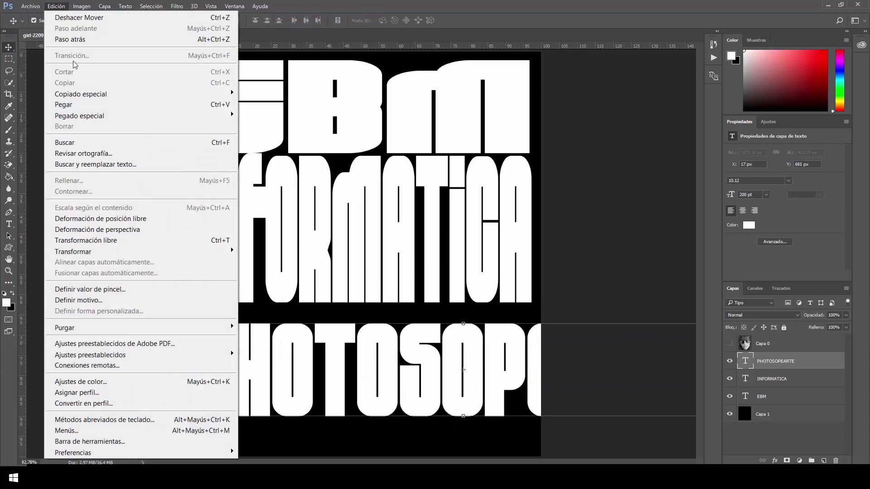
pyautogui.click(160, 240)
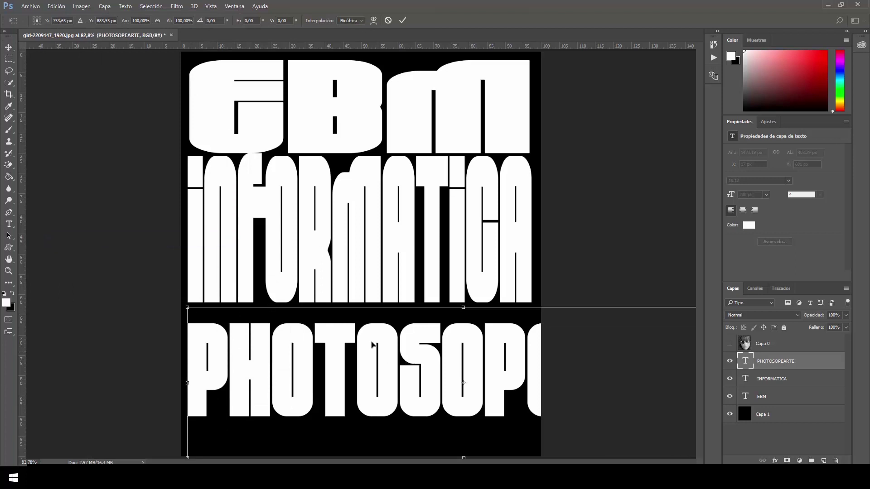
pyautogui.moveTo(336, 352); pyautogui.dragTo(251, 350)
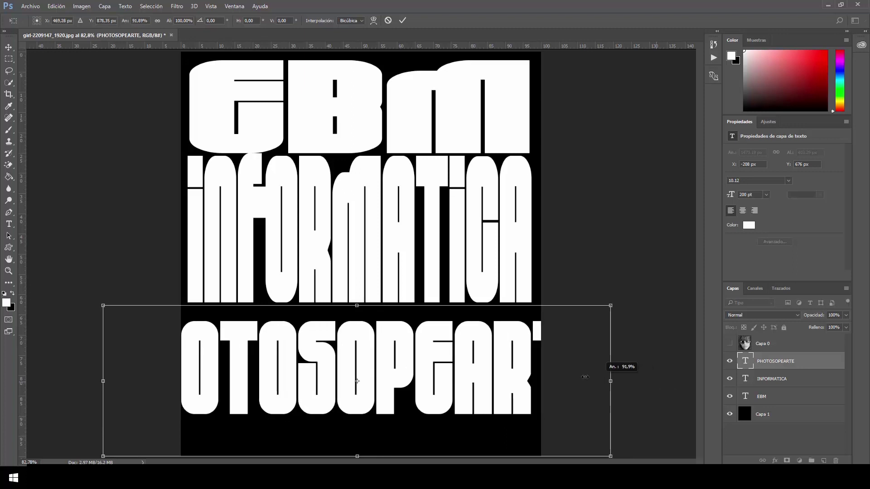
pyautogui.moveTo(656, 381); pyautogui.dragTo(501, 382)
pyautogui.moveTo(306, 362)
pyautogui.mouseDown()
pyautogui.moveTo(393, 360)
pyautogui.moveTo(384, 360)
pyautogui.mouseUp()
pyautogui.moveTo(566, 381); pyautogui.dragTo(535, 382)
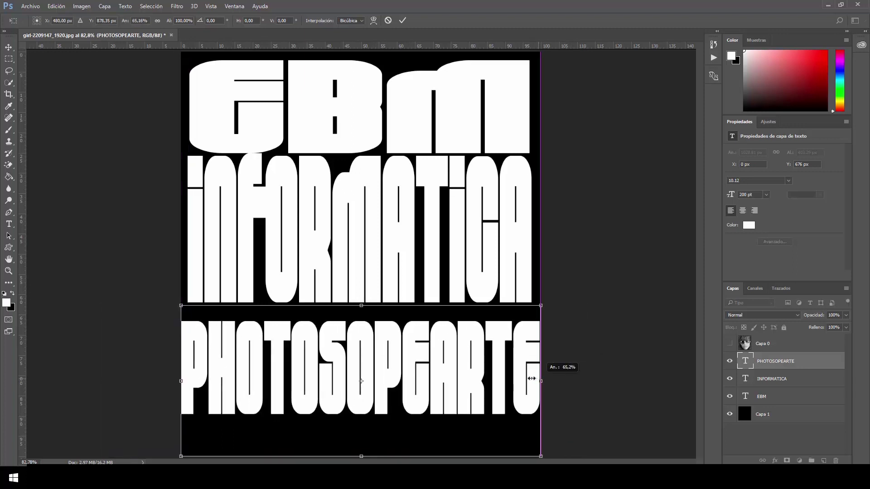
pyautogui.moveTo(347, 366); pyautogui.dragTo(349, 348)
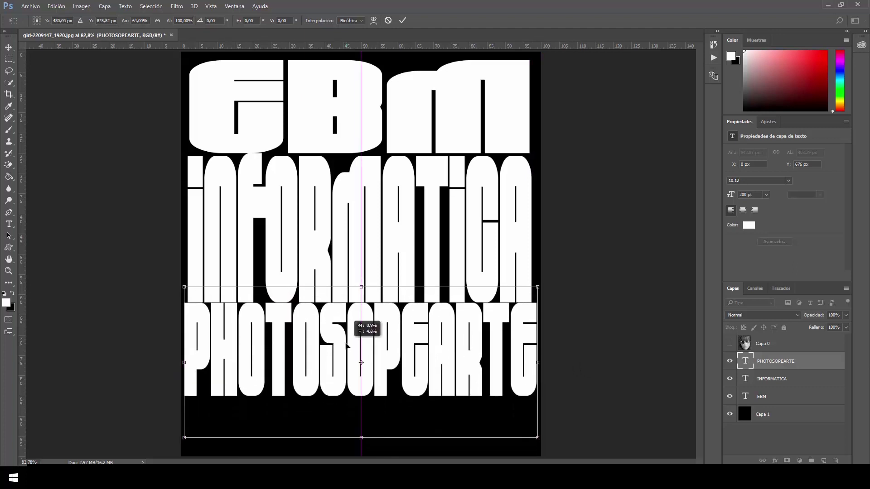
pyautogui.moveTo(349, 347); pyautogui.dragTo(347, 347)
# Stretch PHOTOSOPEARTE taller down to the page bottom and confirm the transform
pyautogui.moveTo(360, 439); pyautogui.dragTo(360, 488)
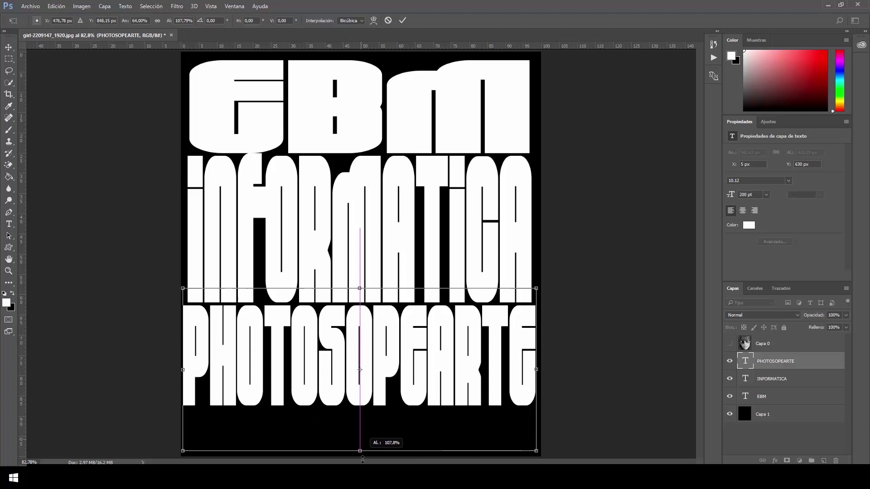
pyautogui.moveTo(365, 458); pyautogui.dragTo(380, 462)
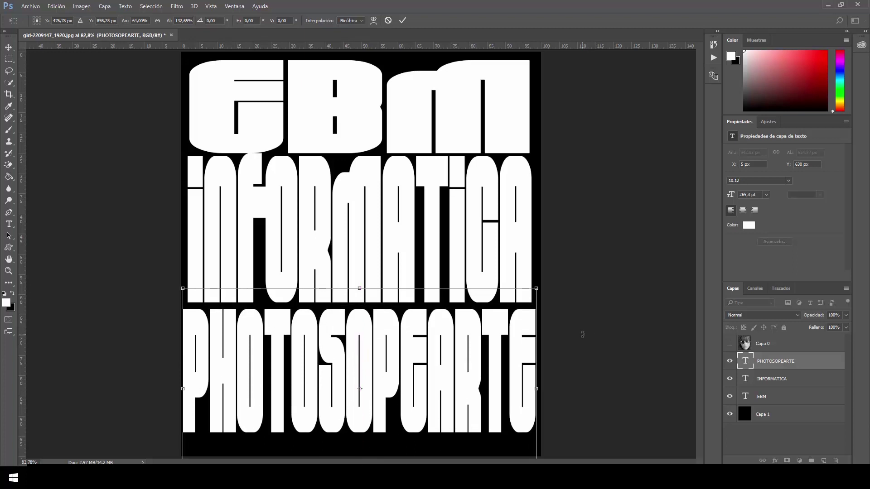
pyautogui.hotkey('ctrl', '-')
pyautogui.hotkey('ctrl', '-')
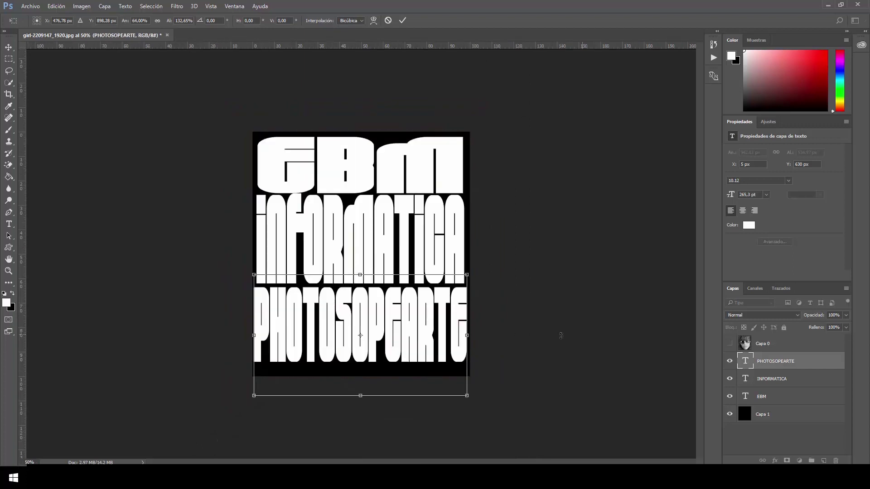
pyautogui.moveTo(361, 399); pyautogui.dragTo(361, 413)
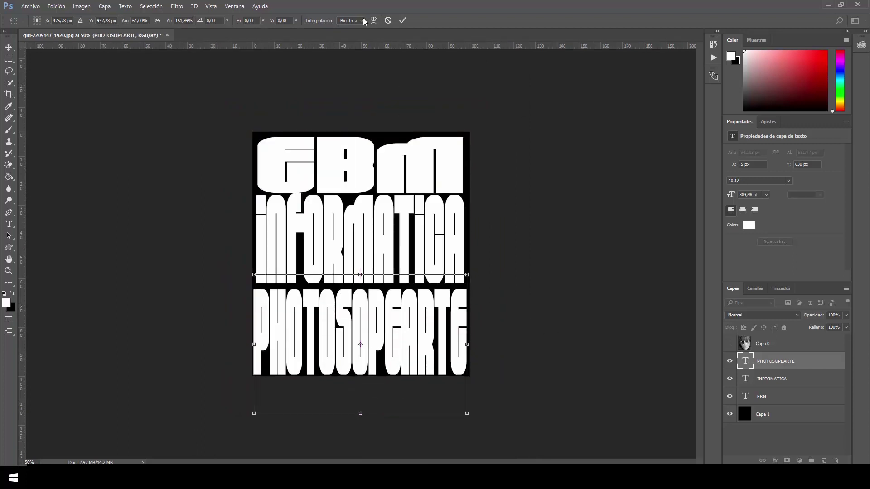
pyautogui.click(401, 21)
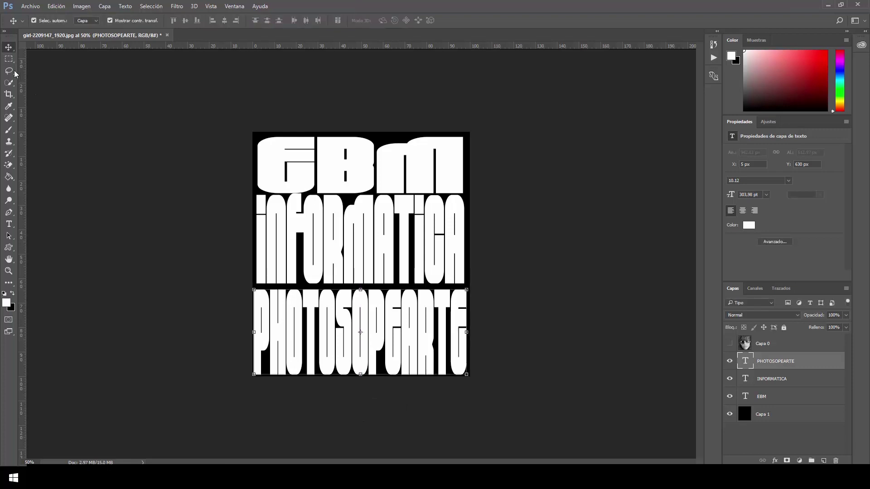
# Nudge the text lines slightly upward to tighten the three-line stack
pyautogui.moveTo(323, 303); pyautogui.dragTo(323, 298)
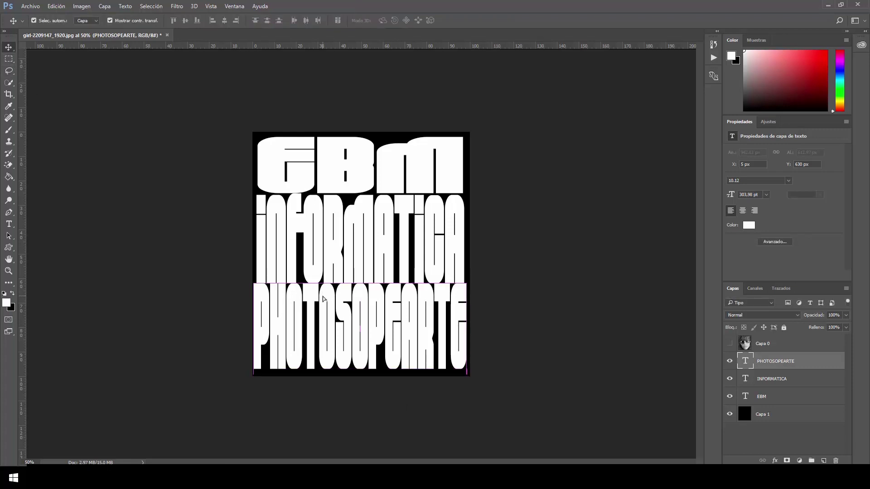
pyautogui.click(404, 21)
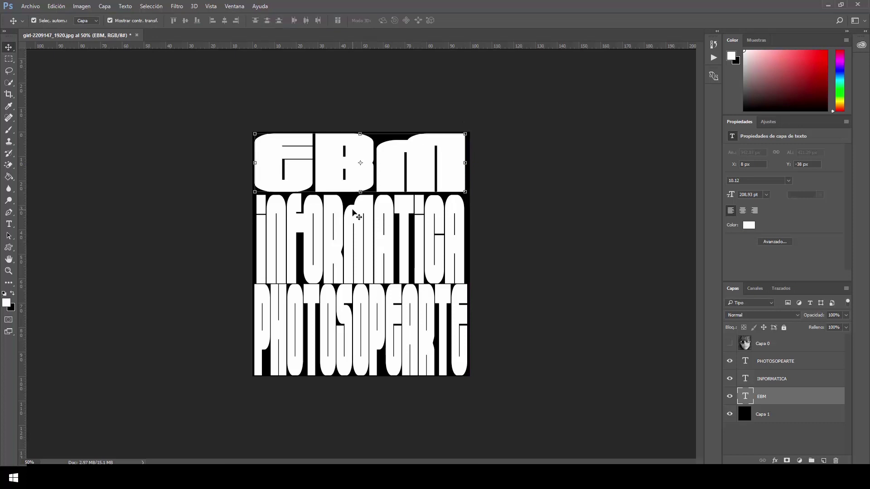
pyautogui.click(353, 213)
pyautogui.press('Up')
pyautogui.press('Up')
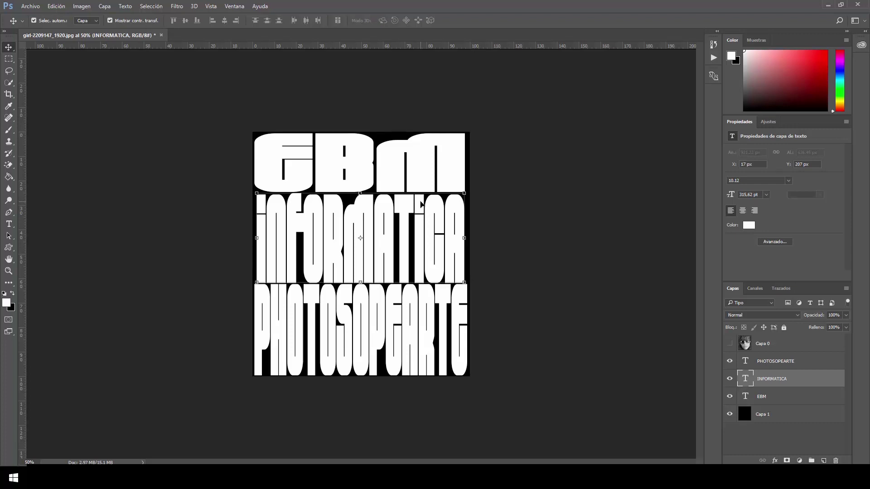
# Select the EBM, INFORMATICA and PHOTOSOPEARTE layers and group them into Grupo 1
pyautogui.click(770, 398)
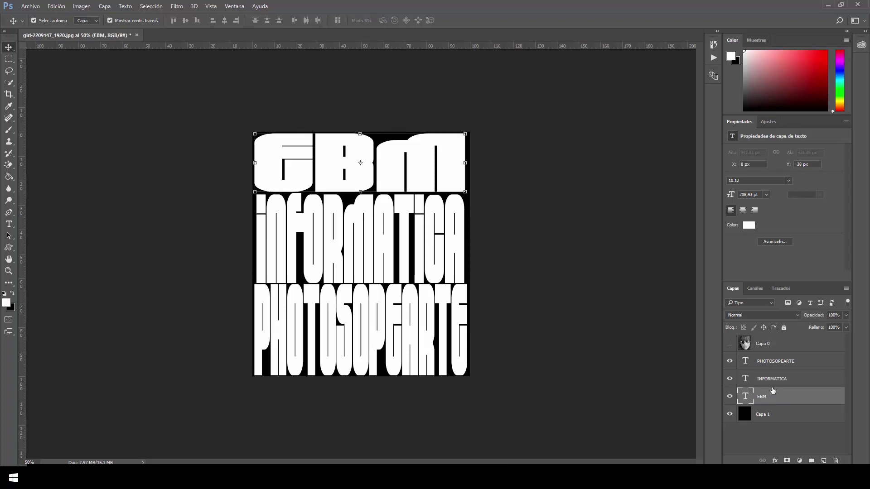
pyautogui.keyDown('ctrl'); pyautogui.click(775, 381); pyautogui.keyUp('ctrl')
pyautogui.keyDown('ctrl'); pyautogui.click(780, 368); pyautogui.keyUp('ctrl')
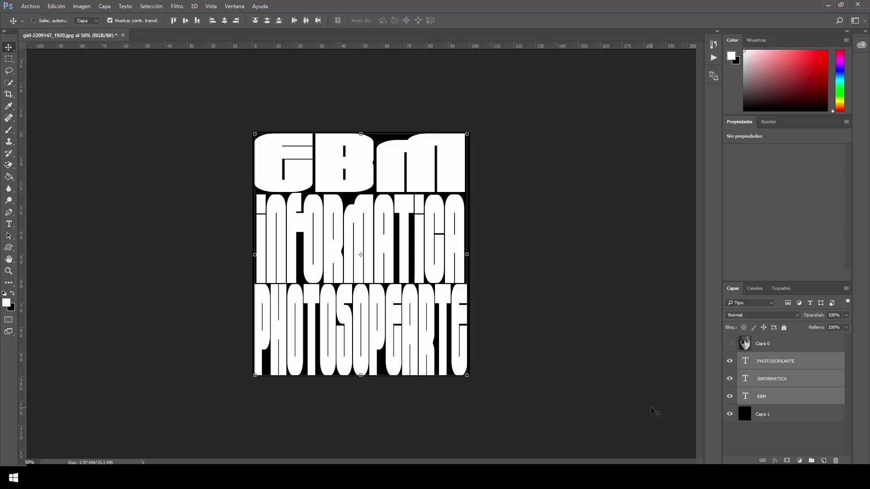
pyautogui.hotkey('ctrl', 'g')
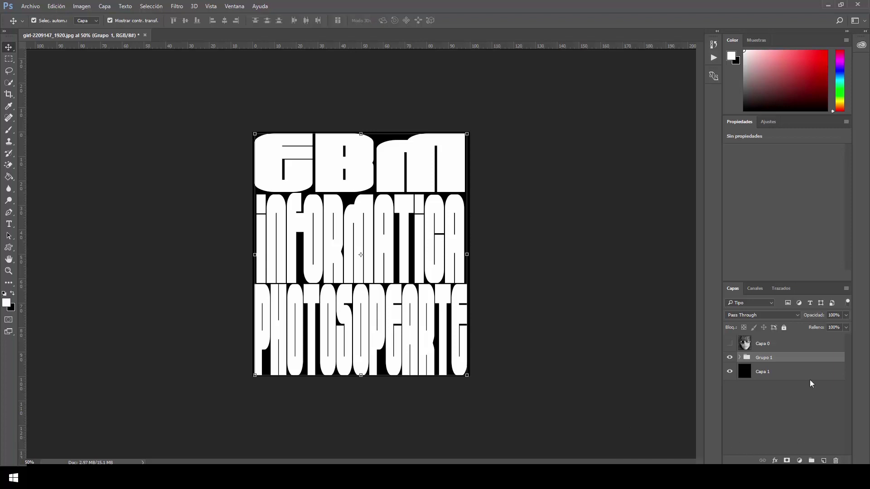
# Load the white lettering as a selection from the RGB channel
pyautogui.click(761, 289)
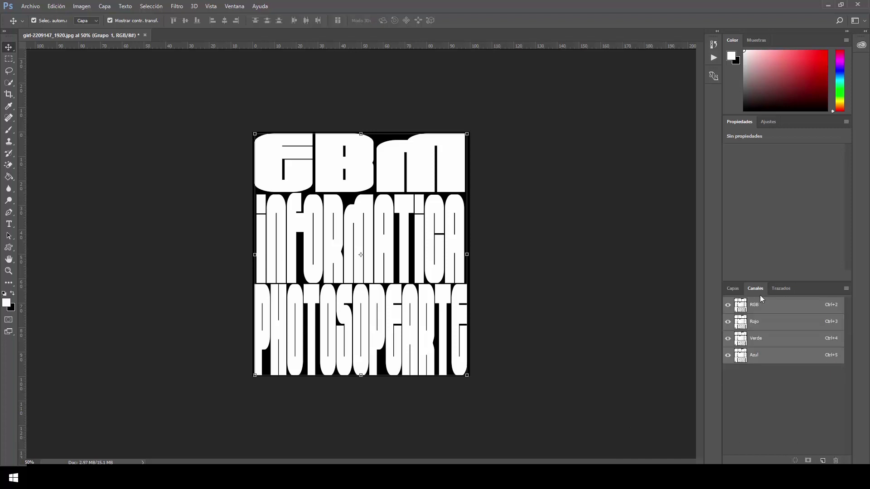
pyautogui.click(795, 461)
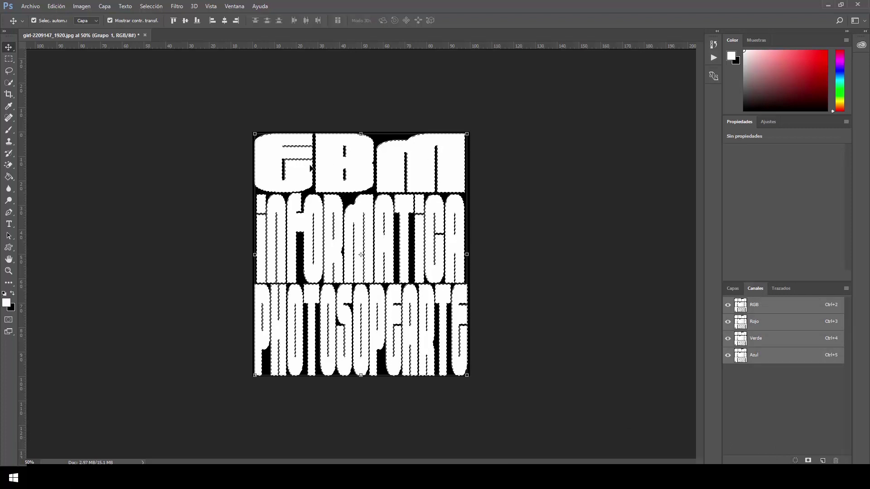
pyautogui.click(731, 290)
# Hide Grupo 1, fill the selection white on a new layer, then deselect
pyautogui.press('g')
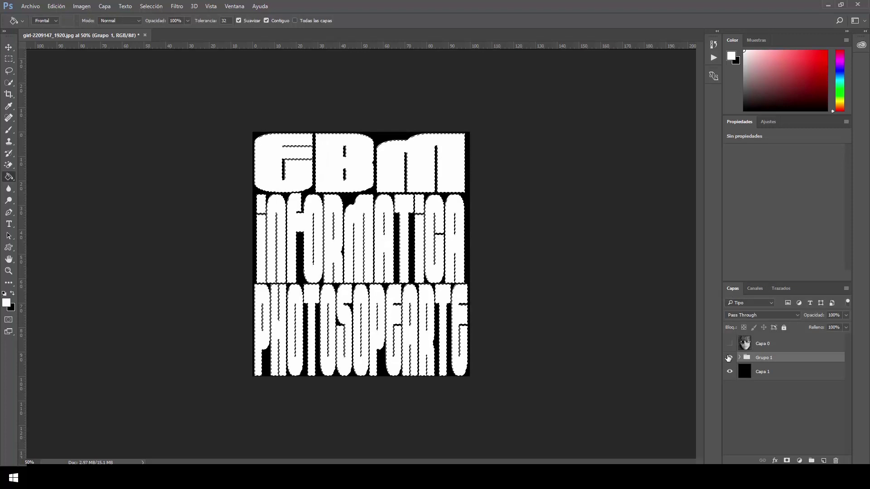
pyautogui.click(729, 358)
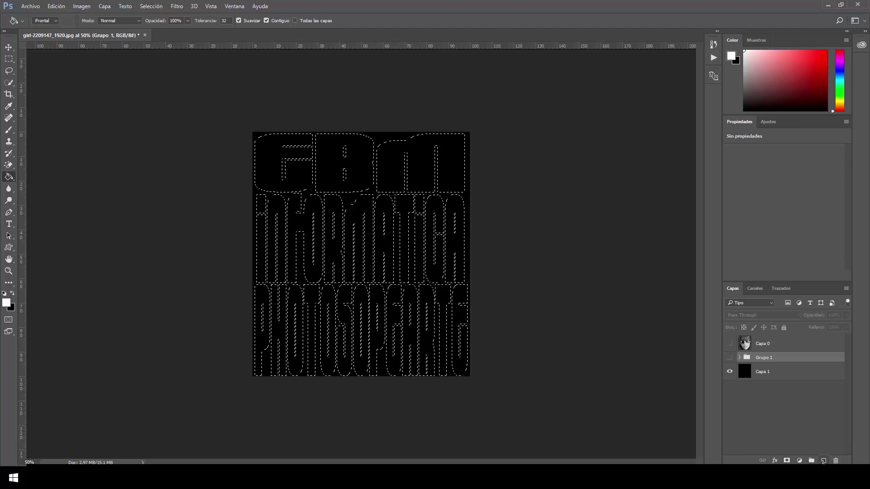
pyautogui.click(824, 460)
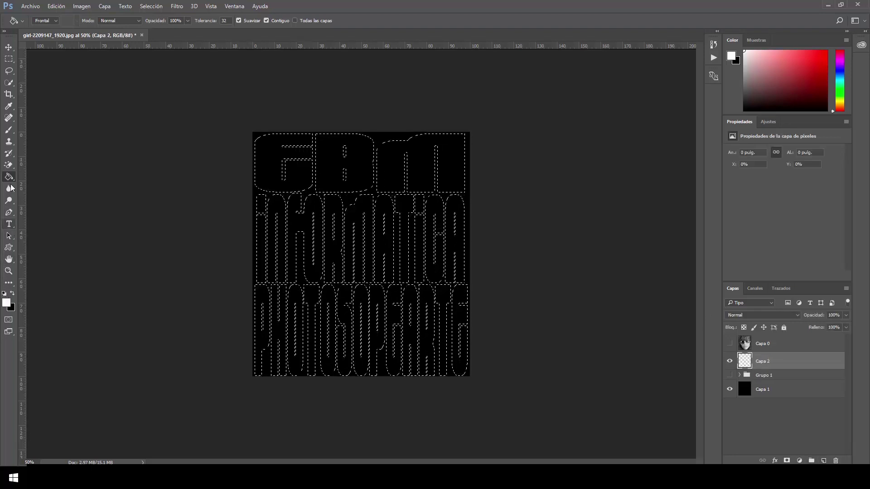
pyautogui.click(272, 151)
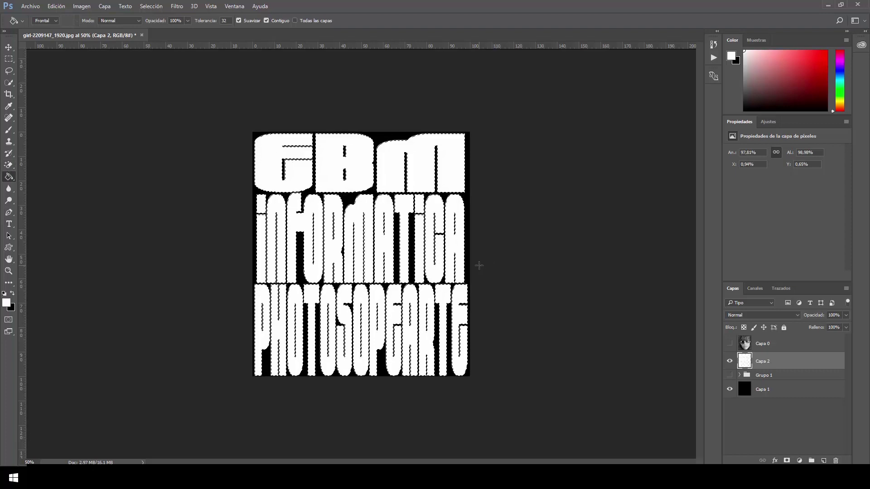
pyautogui.hotkey('ctrl', 'd')
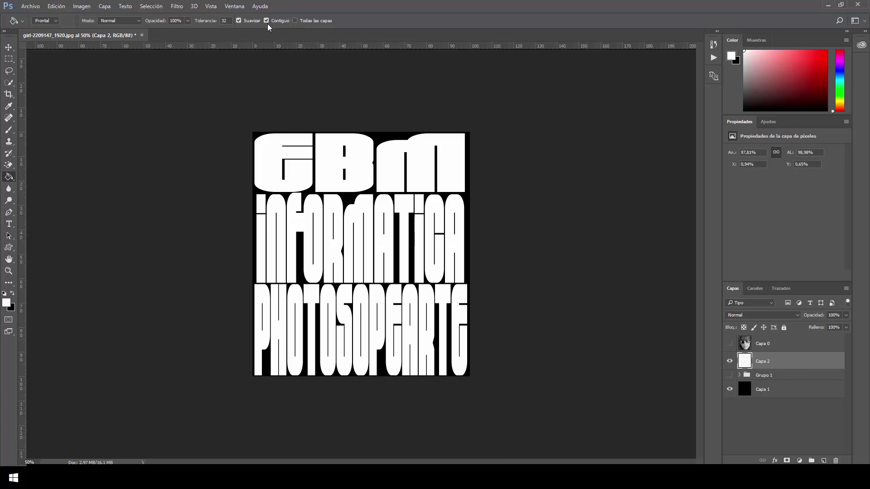
# Set the foreground colour to pure red ff0000 by zeroing green and blue
pyautogui.click(7, 305)
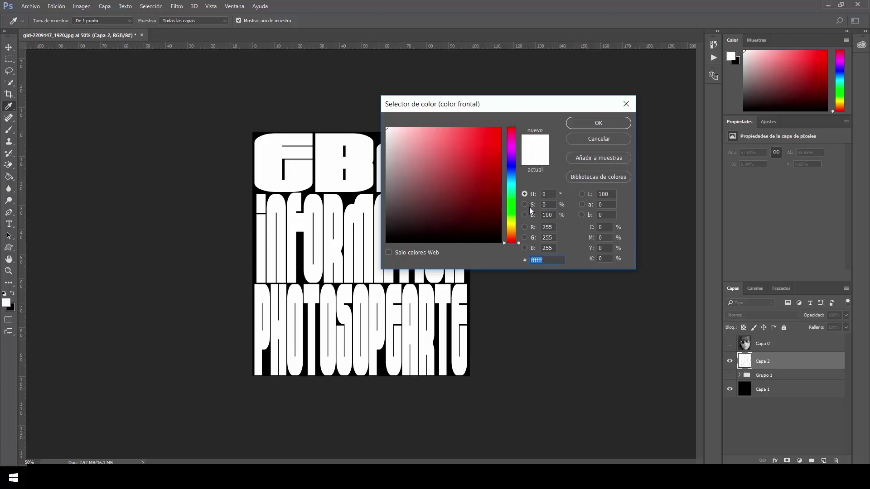
pyautogui.doubleClick(549, 238)
pyautogui.write('0')
pyautogui.doubleClick(546, 248)
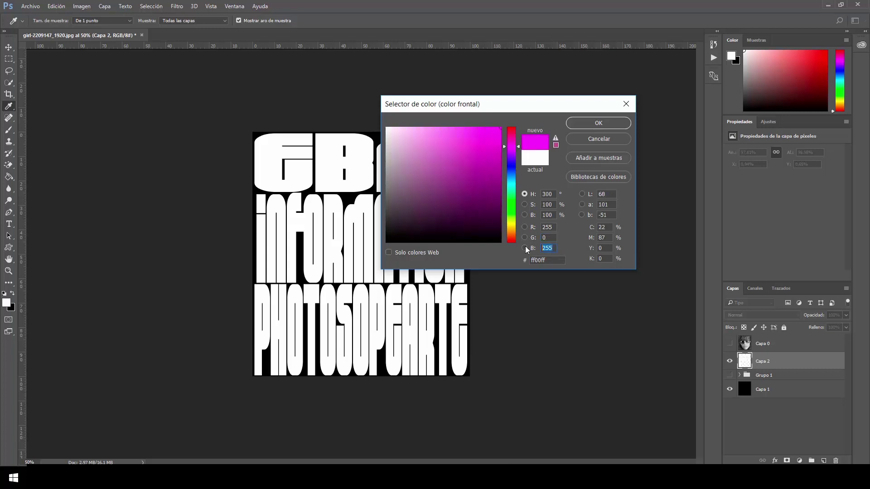
pyautogui.write('0.jpg')
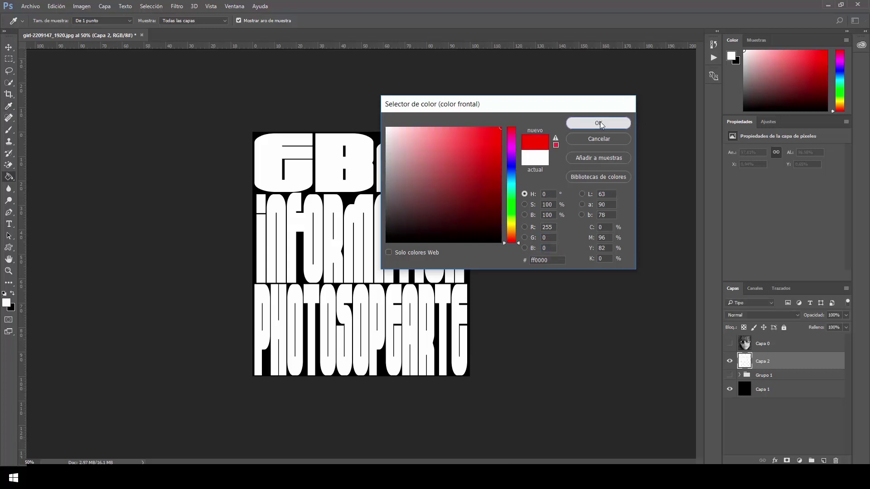
pyautogui.click(599, 122)
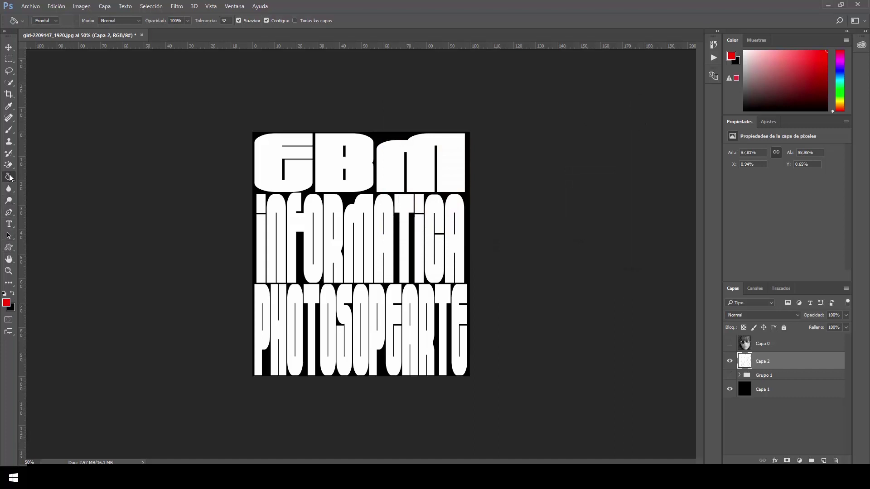
# Fill scattered letters red: EBM's first letter, INFORMATICA's FO and C, PHOTOSOPEARTE's H, S, E, T
pyautogui.click(272, 158)
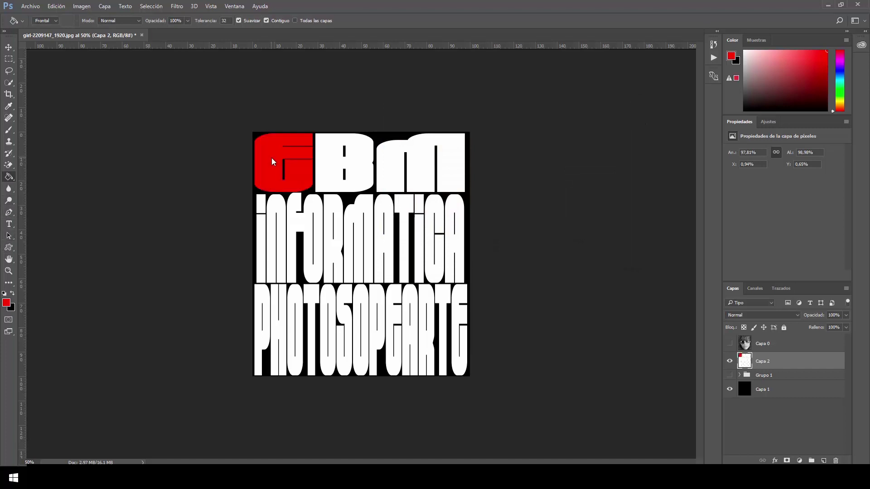
pyautogui.click(312, 206)
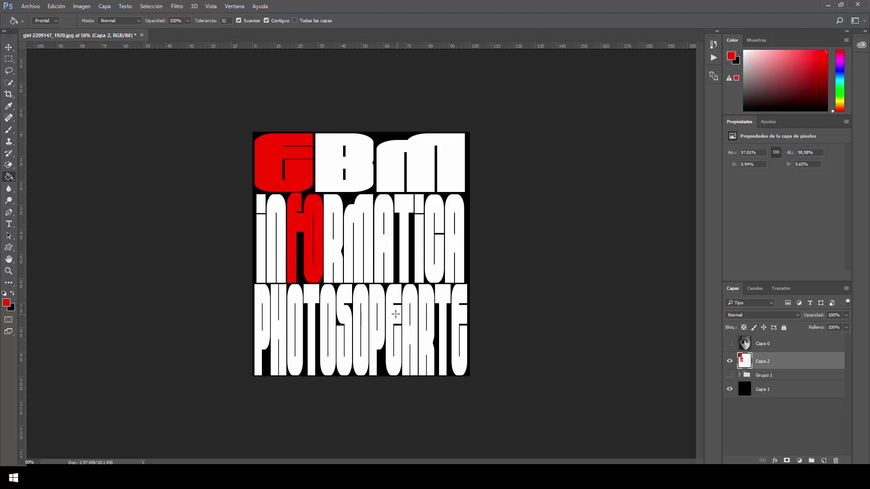
pyautogui.click(397, 298)
pyautogui.click(443, 295)
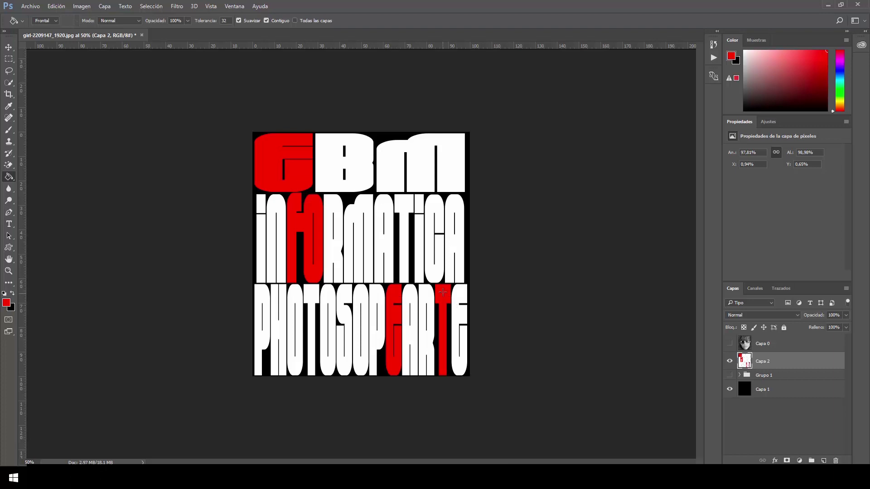
pyautogui.click(279, 301)
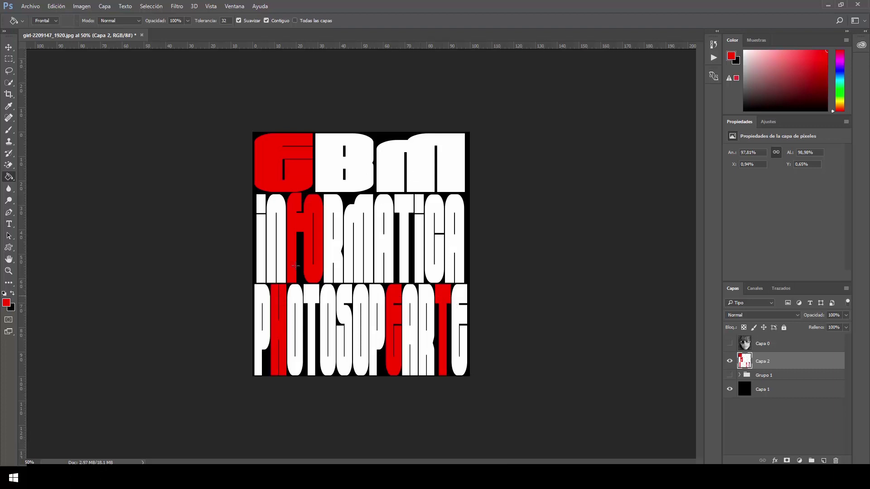
pyautogui.click(438, 215)
pyautogui.click(345, 338)
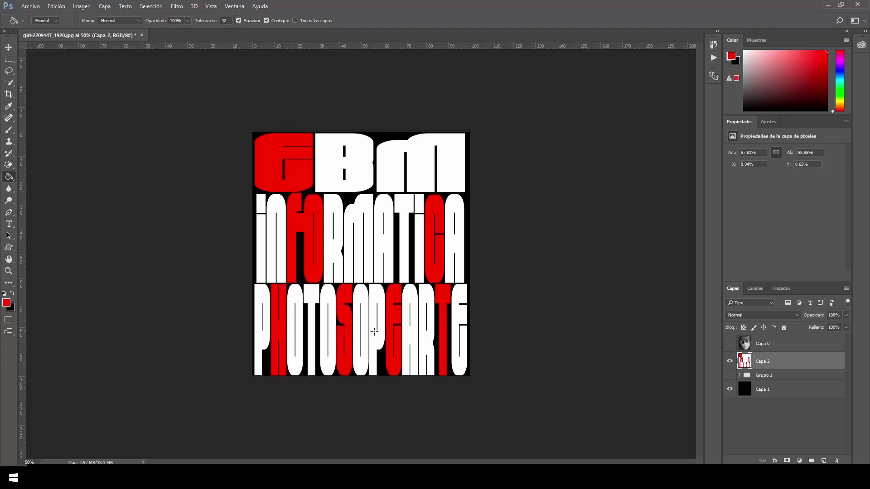
pyautogui.click(7, 303)
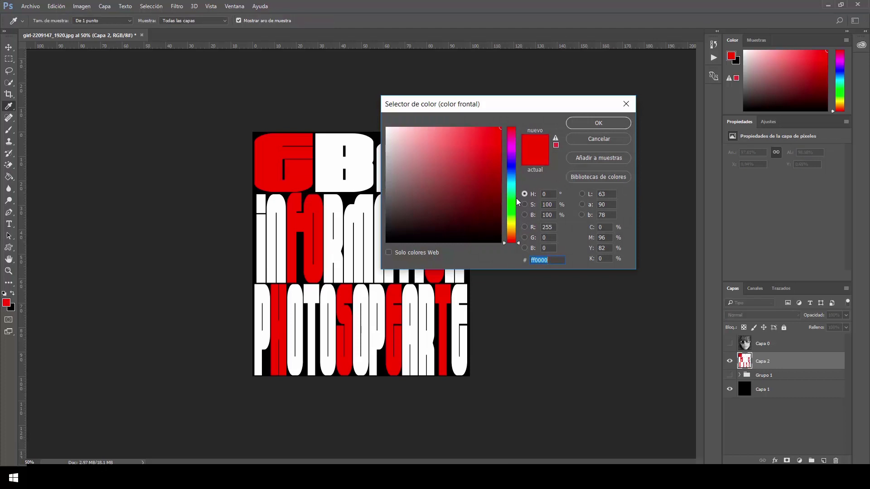
# Set the foreground colour to purple 7f1ccb
pyautogui.click(511, 155)
pyautogui.click(485, 150)
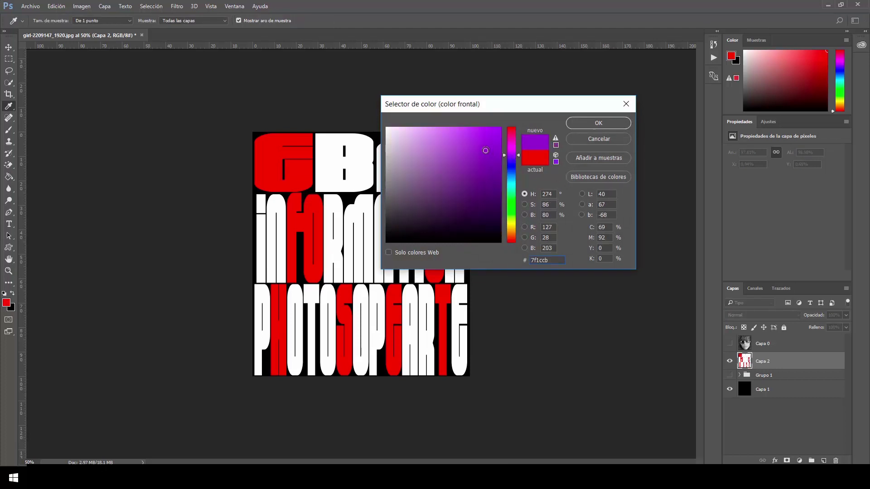
pyautogui.click(588, 123)
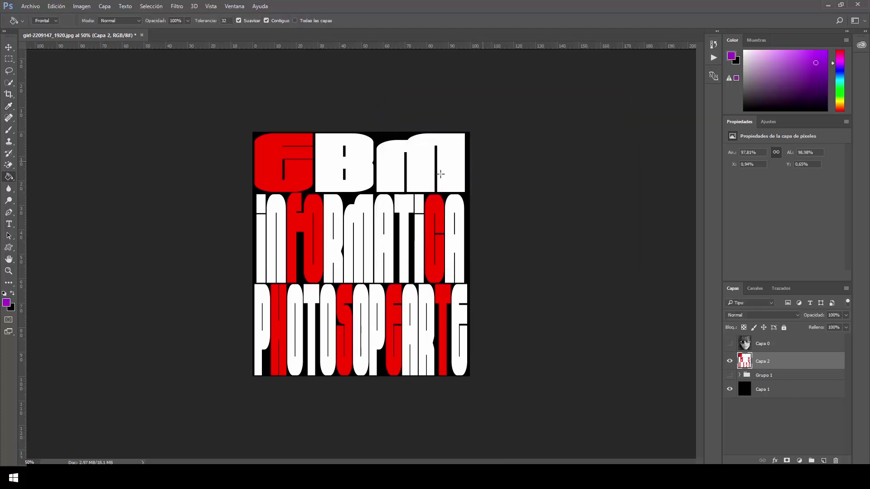
# Fill EBM's M, INFORMATICA's N and A, and PHOTOSOPEARTE's O and R purple
pyautogui.click(394, 163)
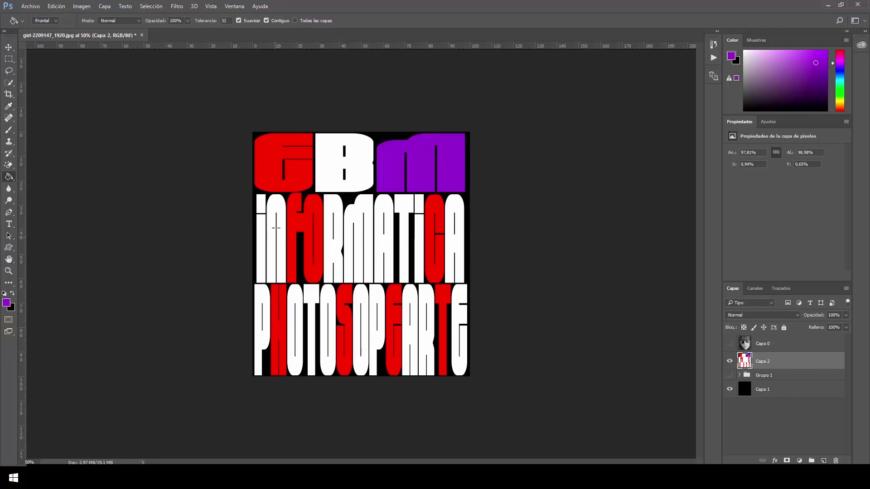
pyautogui.click(271, 213)
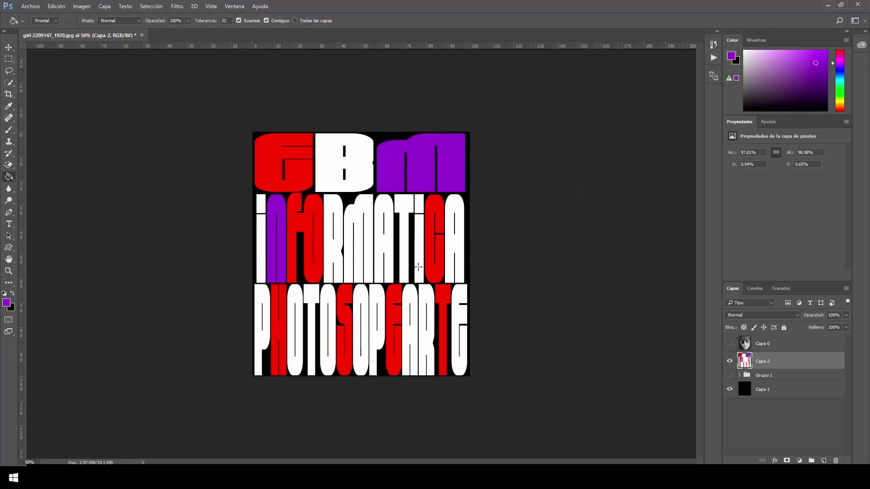
pyautogui.click(384, 249)
pyautogui.click(326, 343)
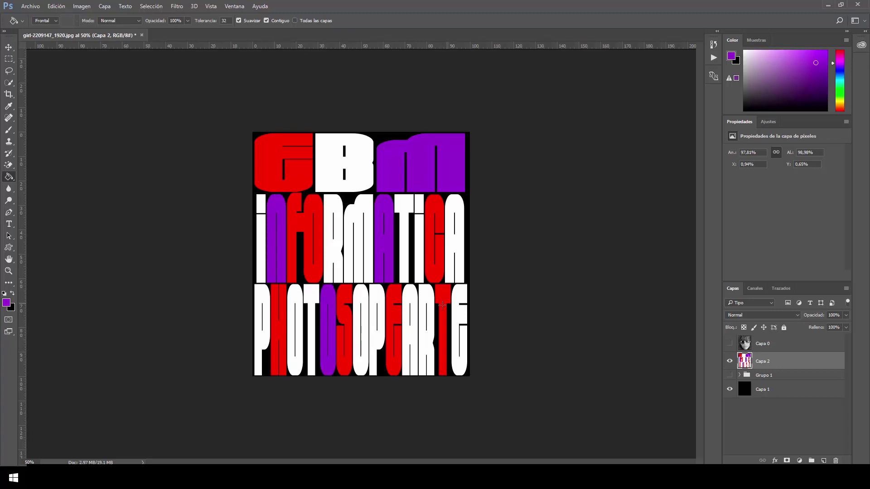
pyautogui.click(424, 299)
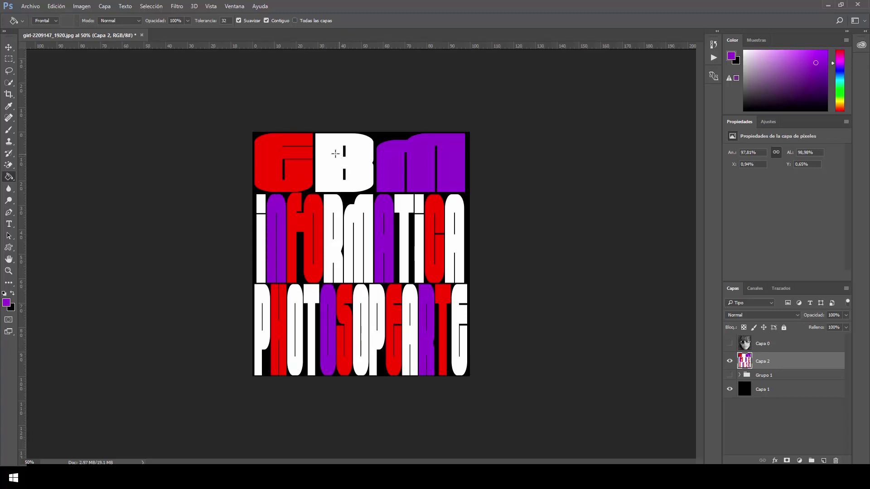
pyautogui.click(7, 303)
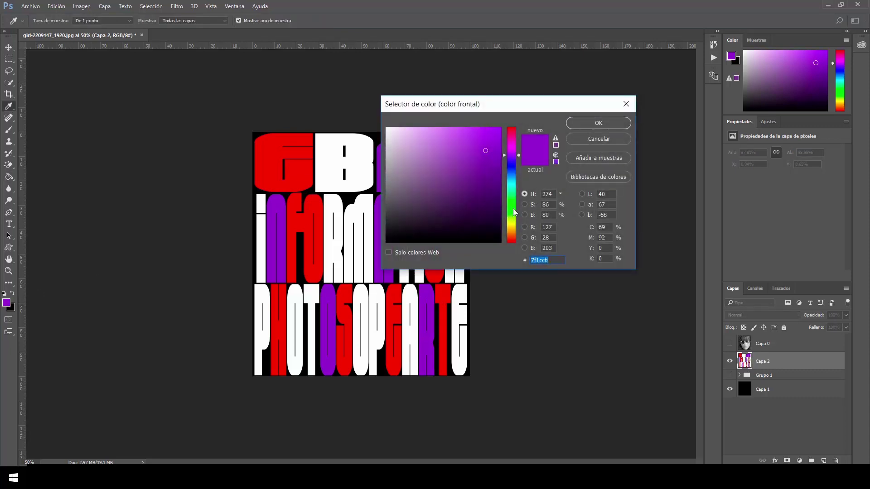
# Set the foreground colour to bright green
pyautogui.click(513, 209)
pyautogui.moveTo(496, 147); pyautogui.dragTo(490, 160)
pyautogui.click(594, 123)
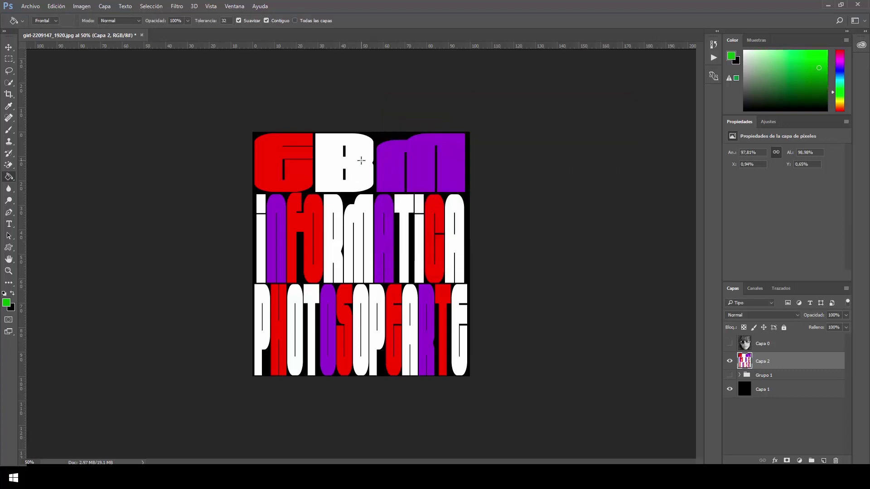
# Fill EBM's B, INFORMATICA's R and I, and the bottom word's P, E and two Os green
pyautogui.click(362, 158)
pyautogui.click(330, 245)
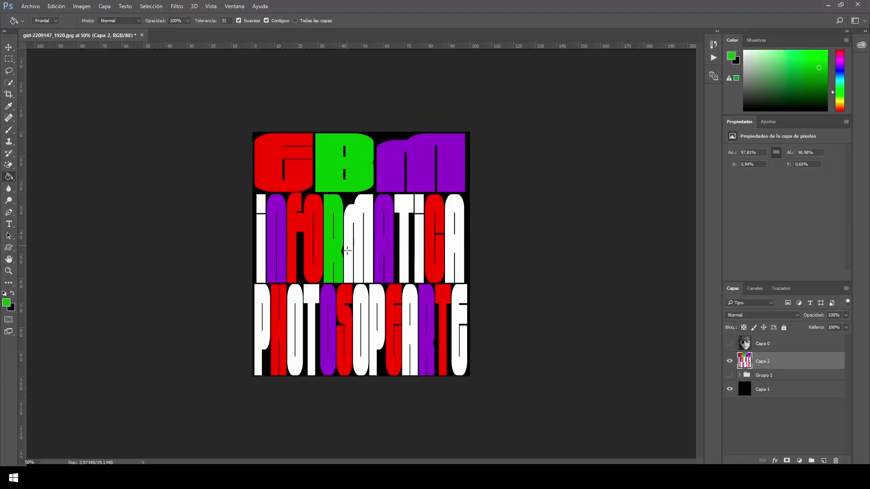
pyautogui.click(268, 309)
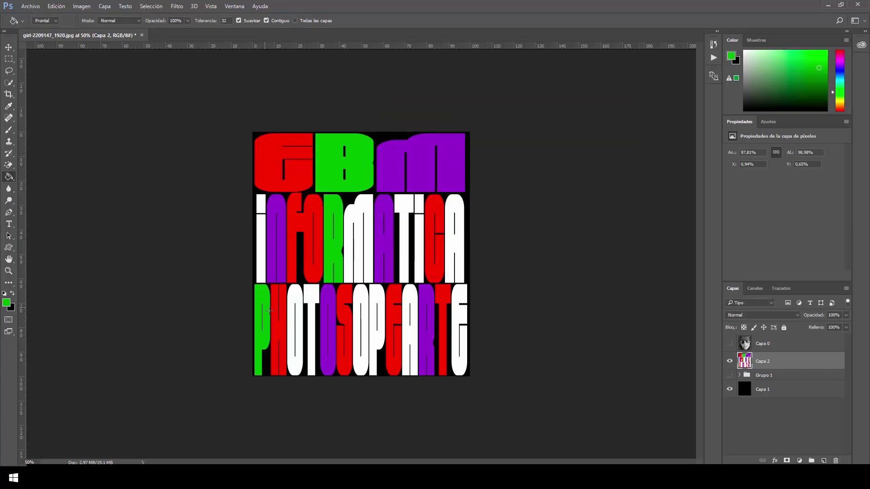
pyautogui.click(463, 316)
pyautogui.click(360, 223)
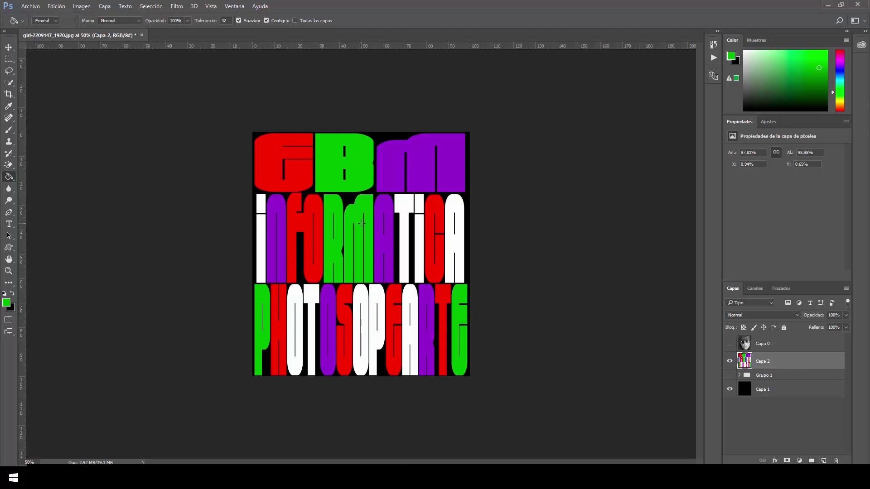
pyautogui.hotkey('ctrl', 'z')
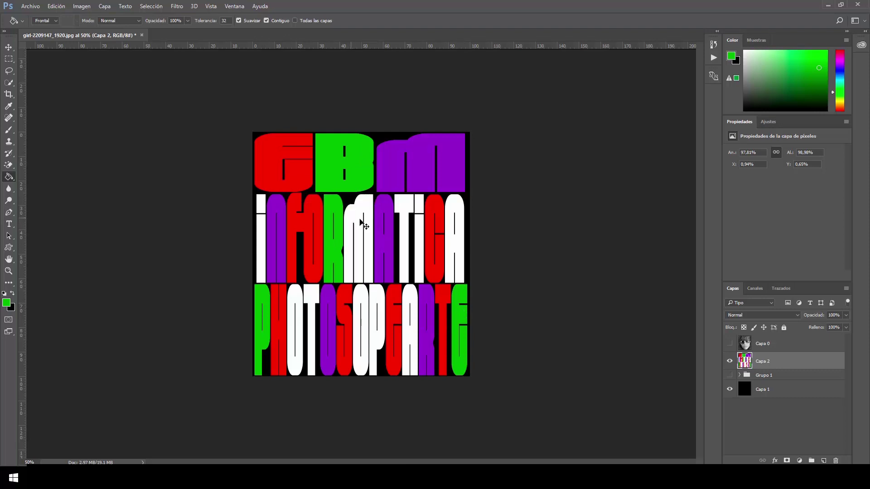
pyautogui.click(415, 227)
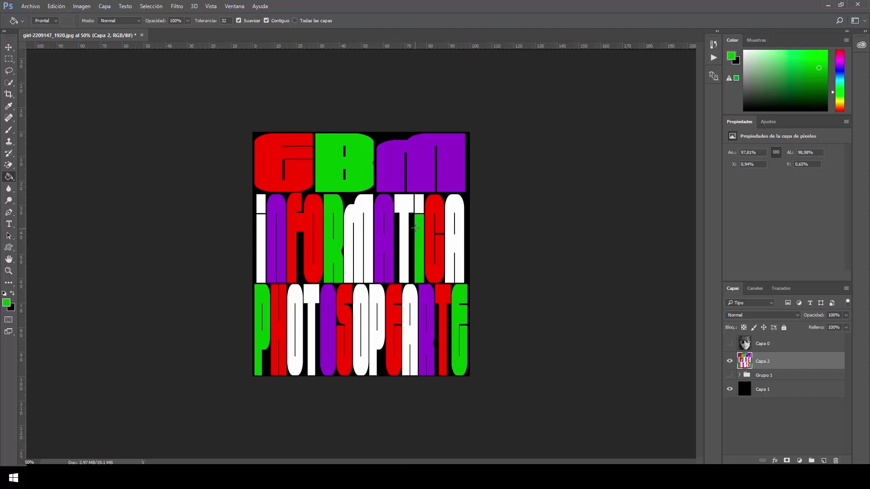
pyautogui.click(358, 337)
pyautogui.click(297, 327)
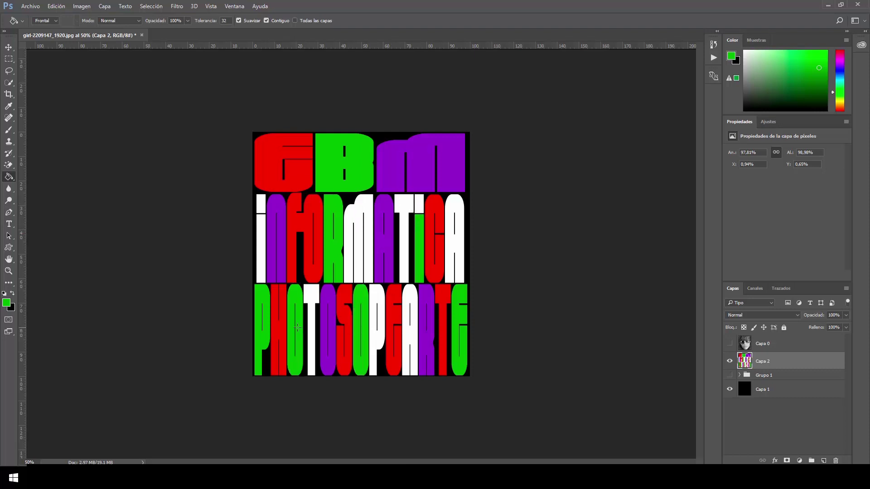
# Set the foreground colour to a light sky-blue cyan
pyautogui.click(6, 303)
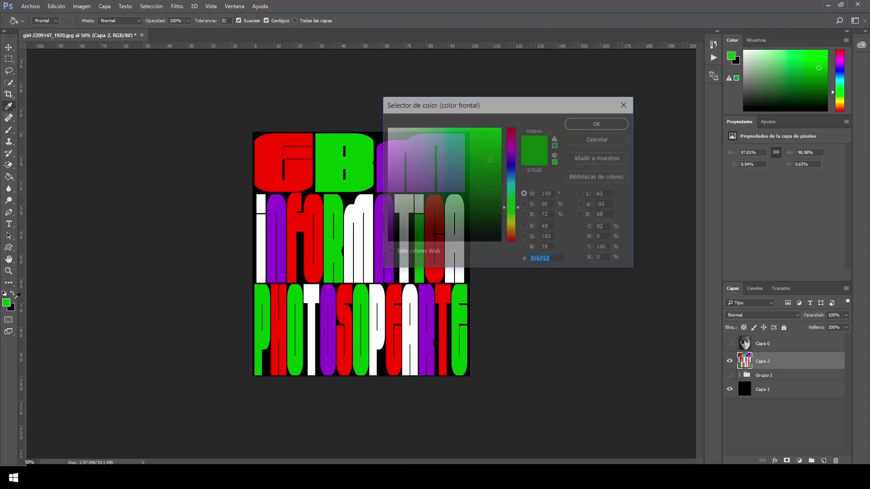
pyautogui.moveTo(512, 192); pyautogui.dragTo(510, 184)
pyautogui.moveTo(490, 148); pyautogui.dragTo(489, 149)
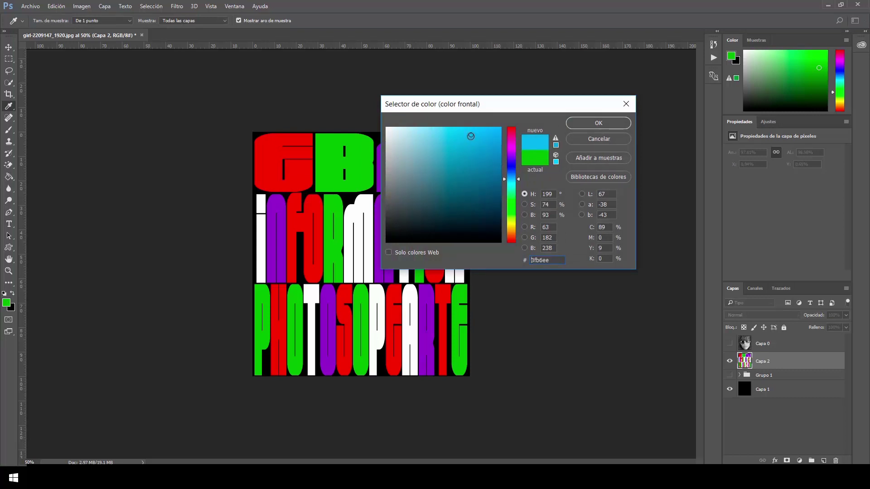
pyautogui.click(606, 123)
pyautogui.press('g')
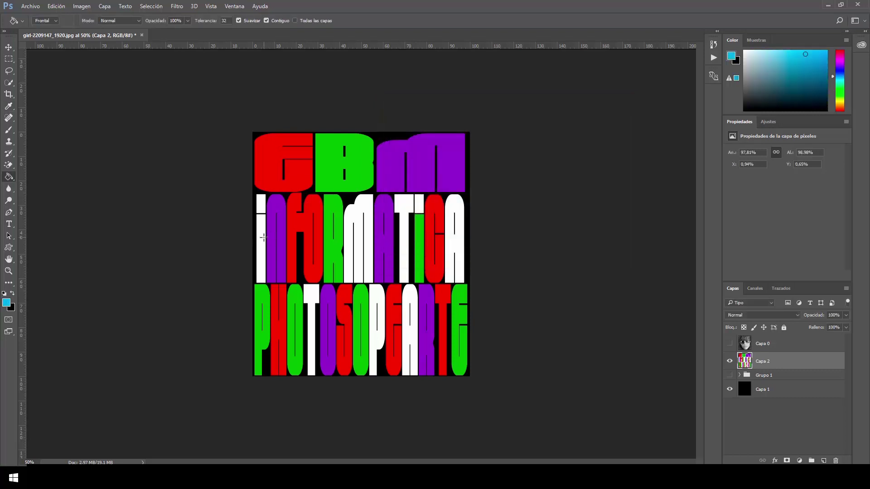
# Fill INFORMATICA's white I, T, M, A and the bottom word's T, P, A cyan
pyautogui.click(261, 234)
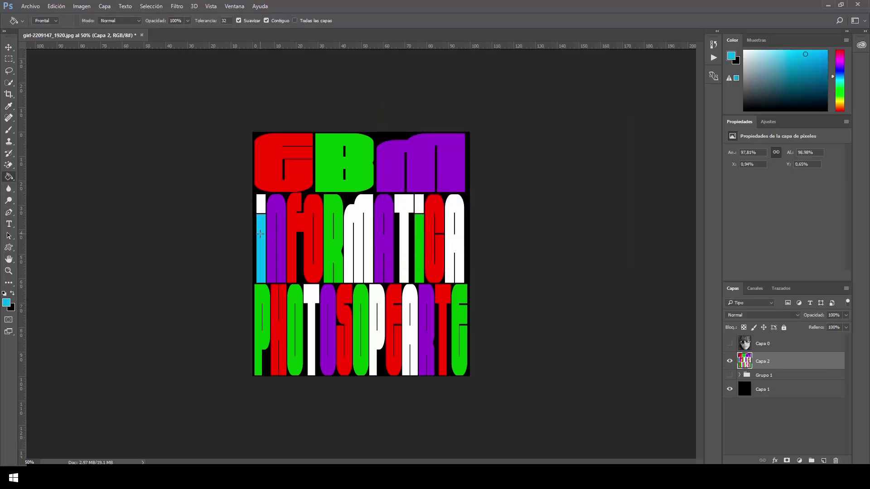
pyautogui.click(403, 217)
pyautogui.click(367, 227)
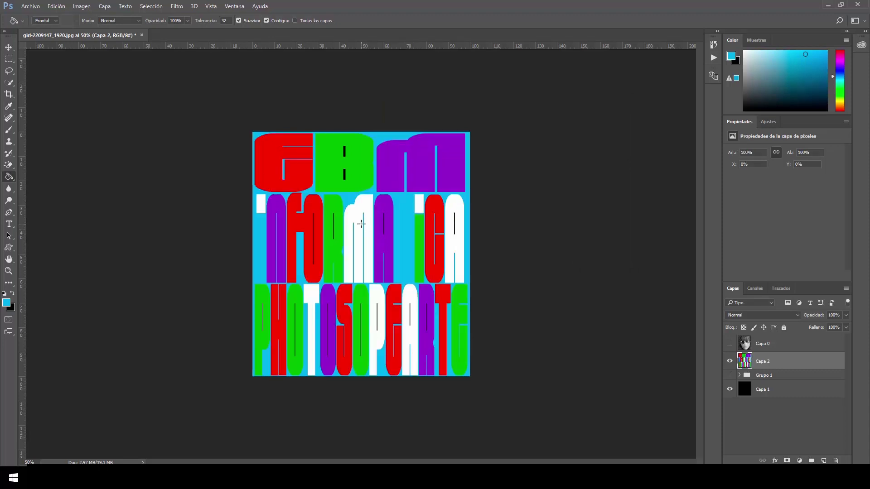
pyautogui.hotkey('ctrl', 'z')
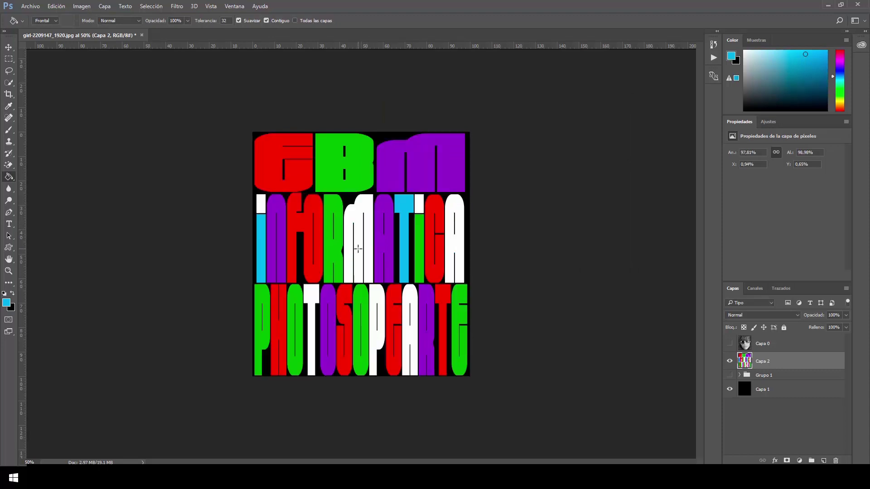
pyautogui.click(359, 250)
pyautogui.click(453, 246)
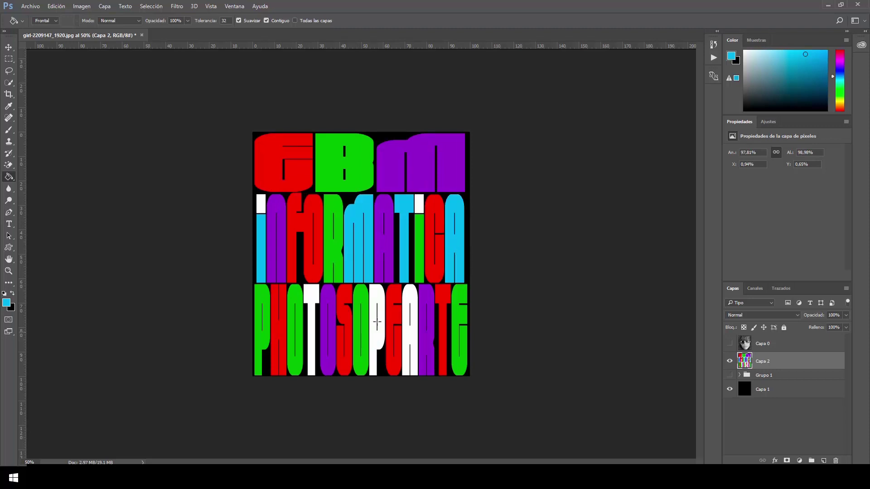
pyautogui.click(308, 324)
pyautogui.click(376, 335)
pyautogui.click(410, 339)
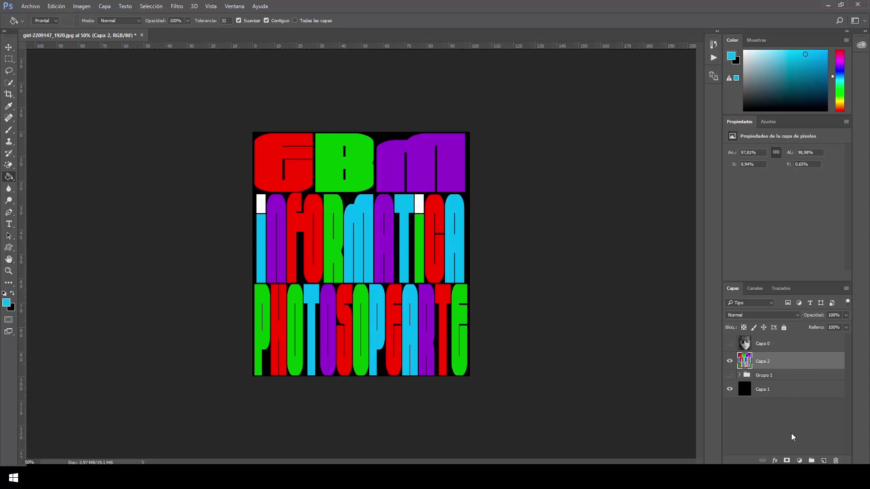
# Show the Capa 0 portrait layer and set its blend mode to Hard Light (Luz fuerte)
pyautogui.click(730, 344)
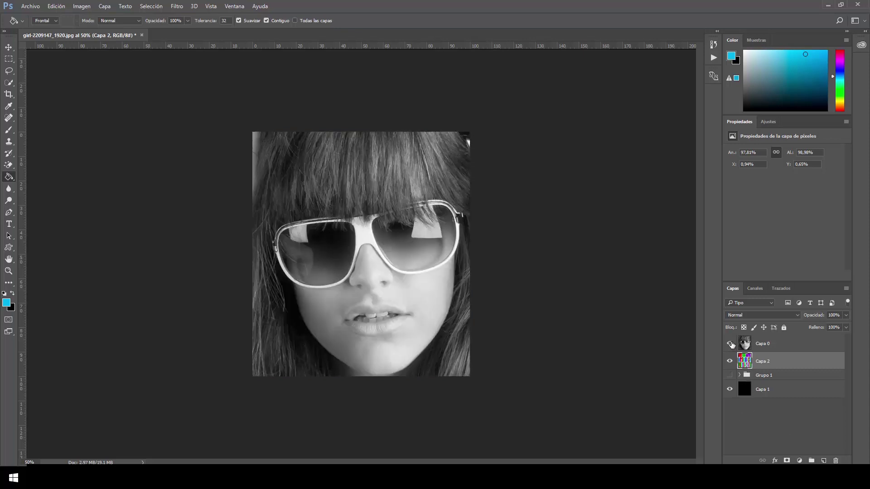
pyautogui.click(770, 345)
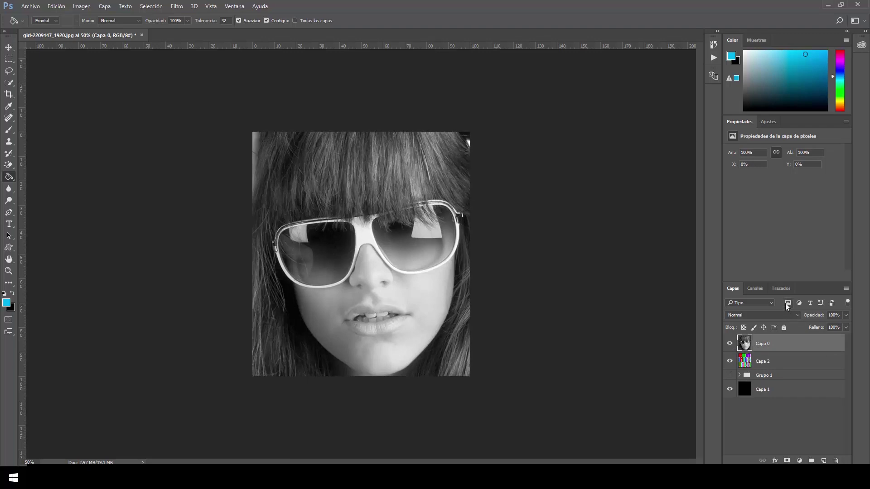
pyautogui.click(793, 313)
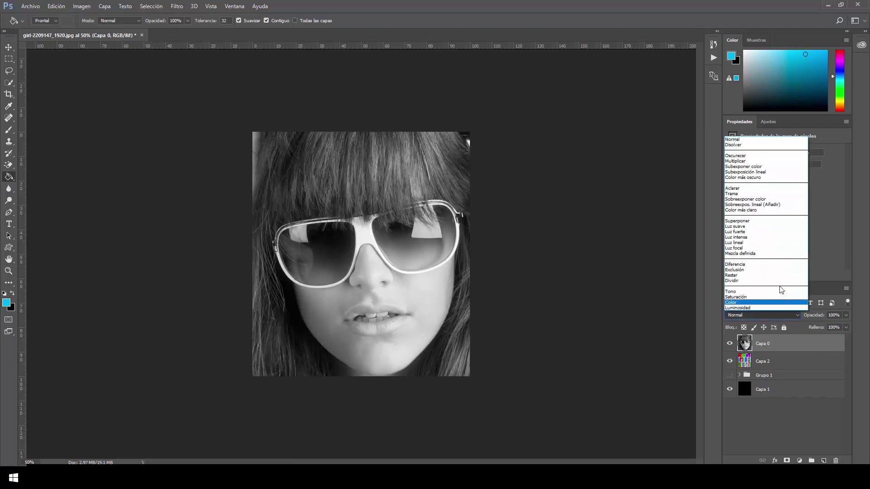
pyautogui.click(762, 232)
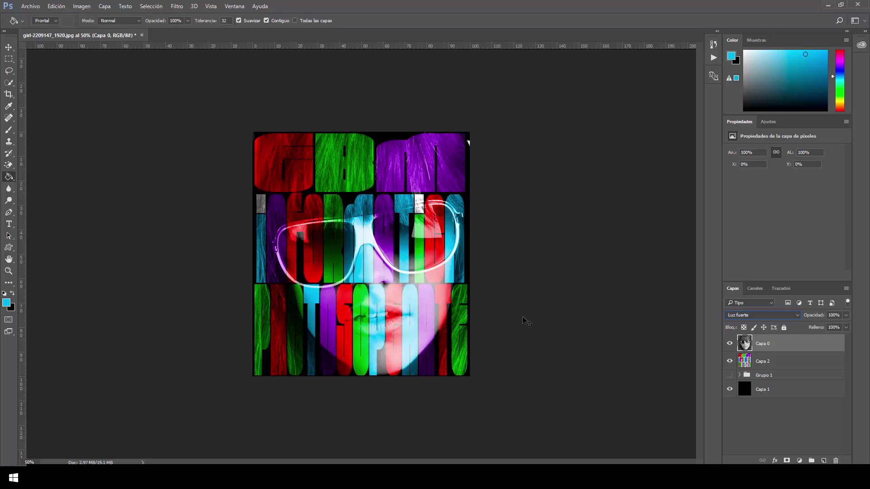
# Clip the portrait layer to the letters layer with Alt+Ctrl+G
pyautogui.hotkey('ctrl', 'alt', 'g')
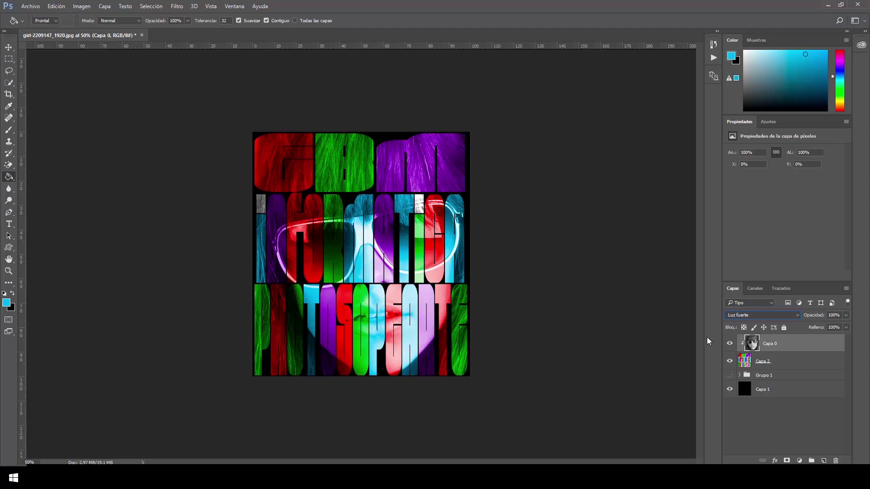
pyautogui.hotkey('ctrl', 'alt', 'g')
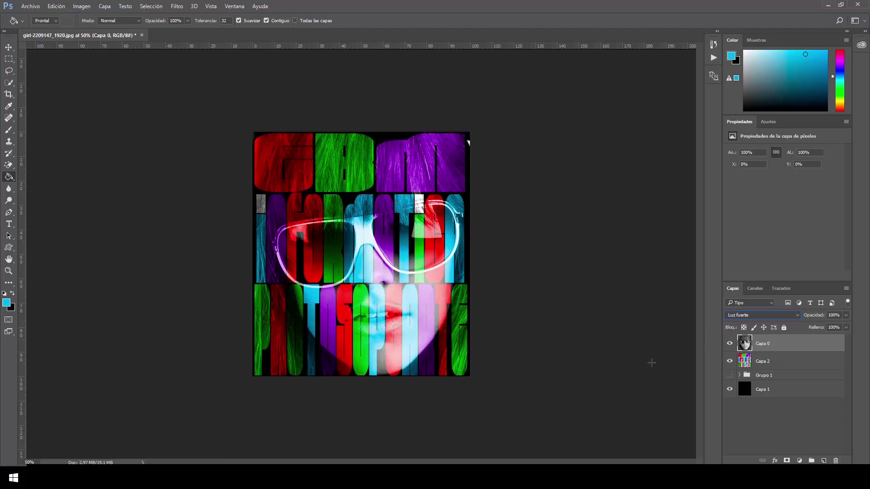
pyautogui.hotkey('ctrl', 'alt', 'g')
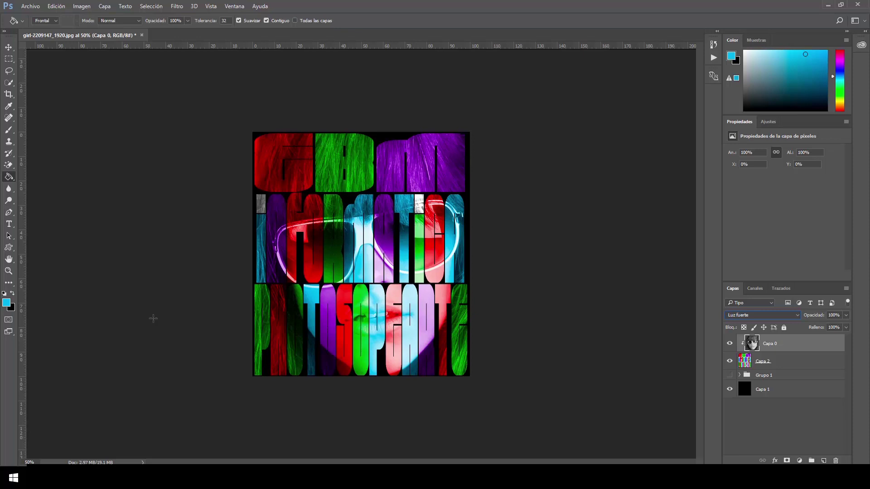
pyautogui.click(9, 260)
pyautogui.doubleClick(9, 260)
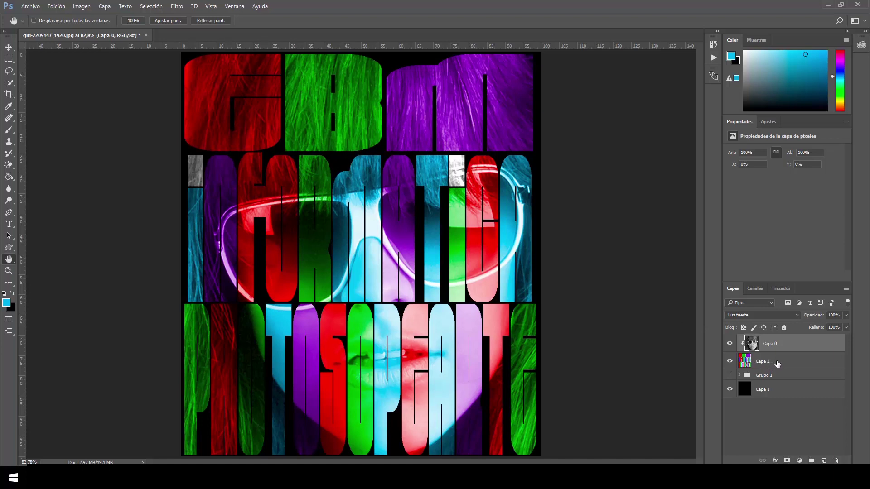
pyautogui.click(845, 315)
pyautogui.moveTo(831, 325); pyautogui.dragTo(855, 328)
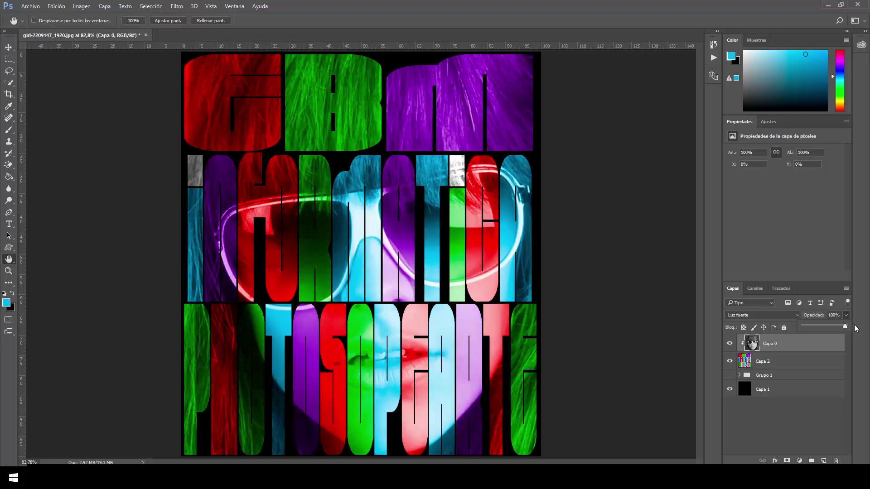
pyautogui.click(796, 315)
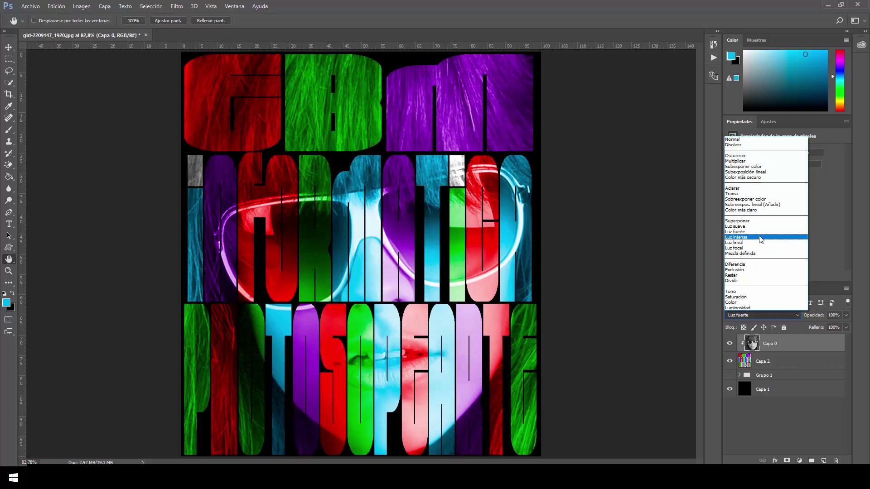
pyautogui.click(761, 237)
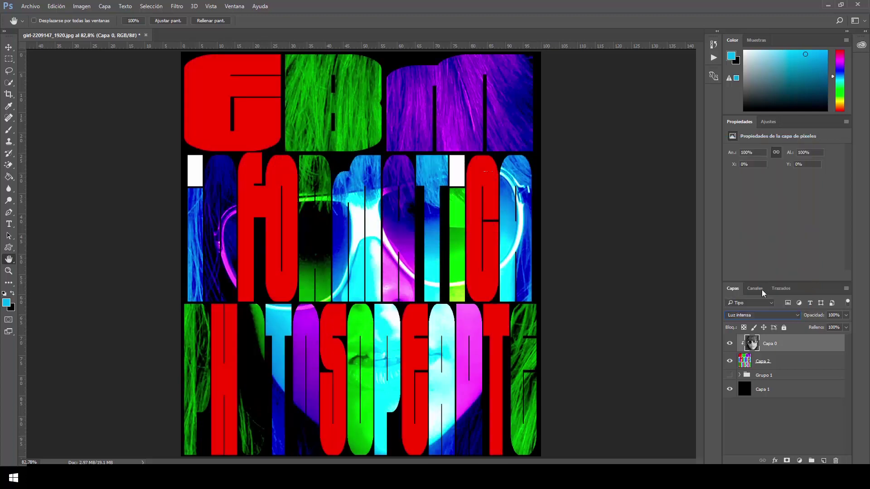
pyautogui.click(796, 314)
pyautogui.click(761, 232)
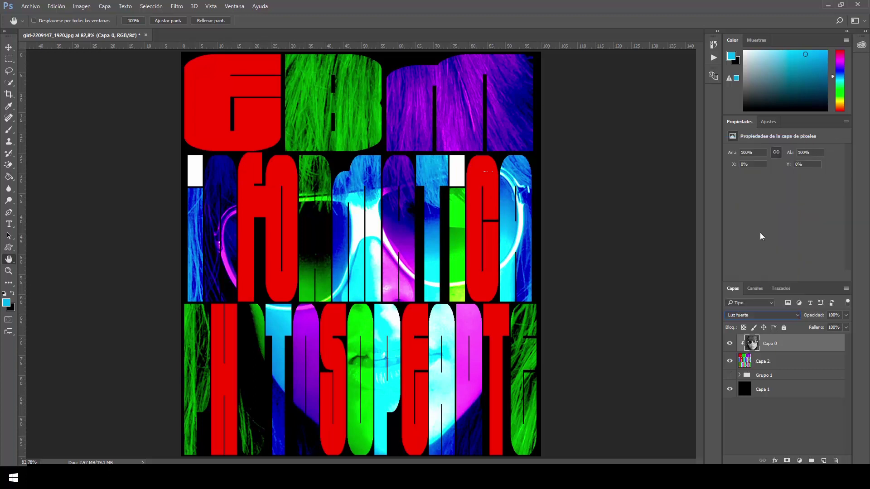